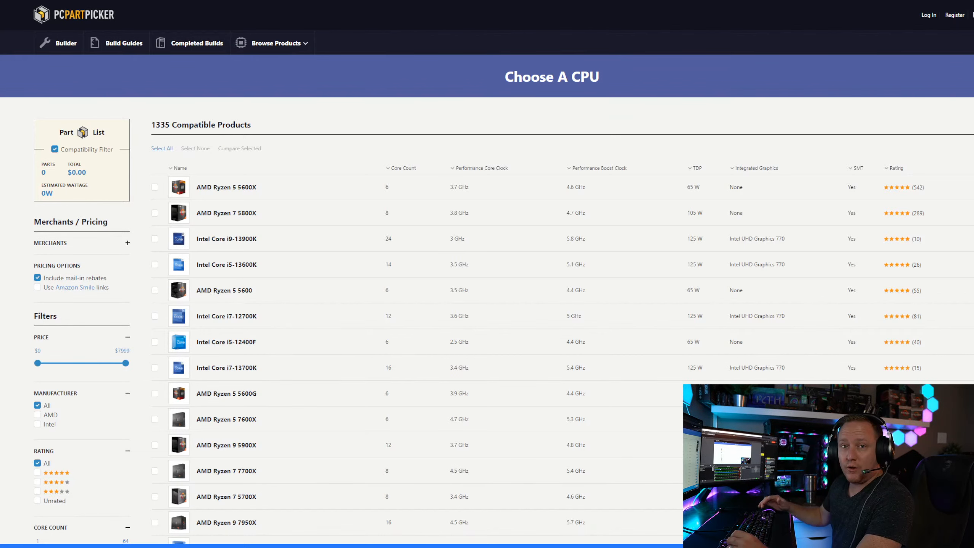
Look up the 12400 and 12600 processors and add the Intel Core i5-12400F to the part list
{"action": "type", "text": "12400"}
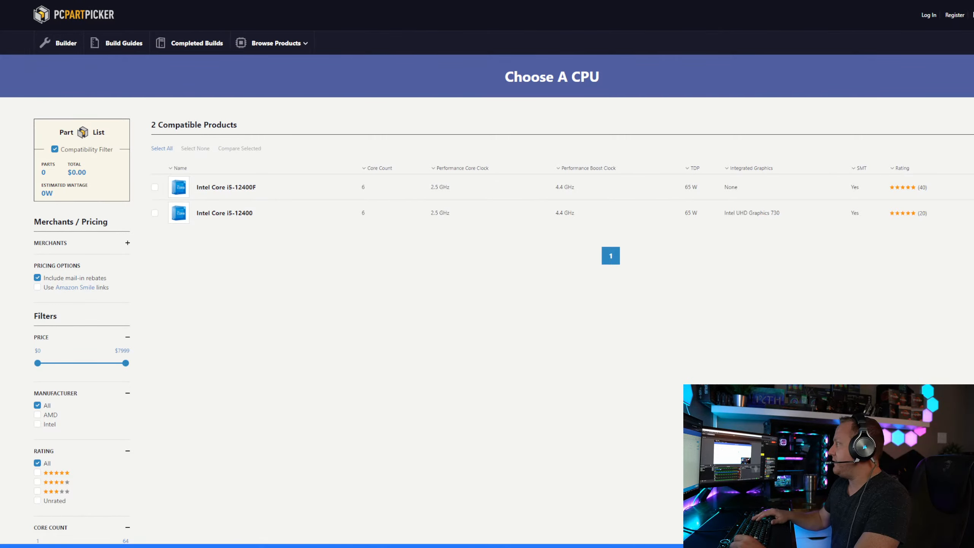
{"action": "key", "text": "BackSpace"}
{"action": "key", "text": "BackSpace"}
{"action": "key", "text": "BackSpace"}
{"action": "type", "text": "600"}
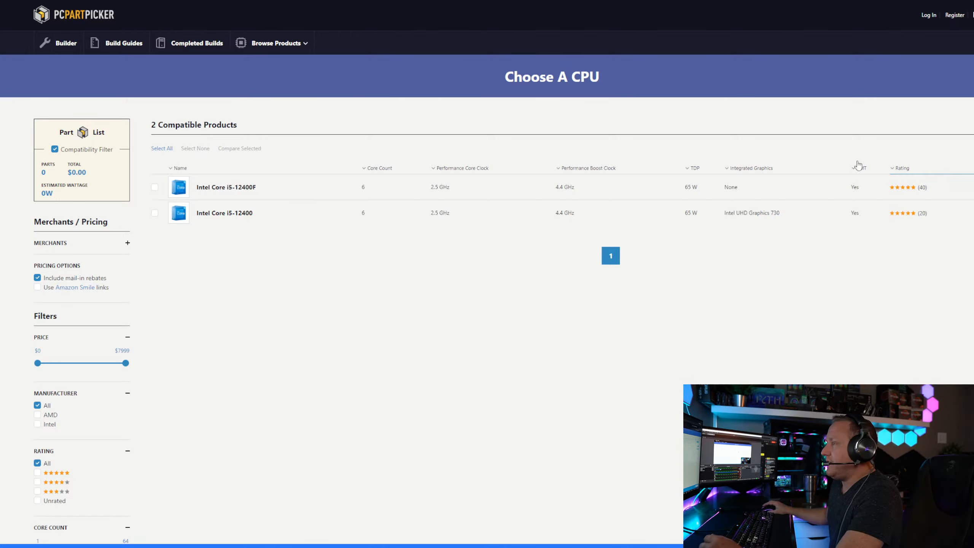
{"action": "left_click", "coordinate": [970, 187]}
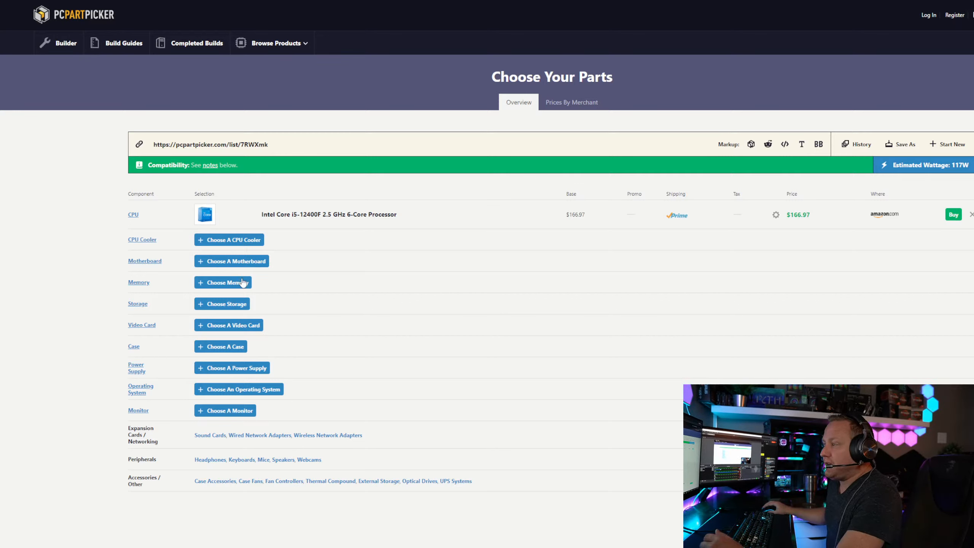
Open the motherboard selection for the build and preview the Gigabyte B660M DS3H DDR4 and ASRock B660M-HDV thumbnails
{"action": "left_click", "coordinate": [227, 263]}
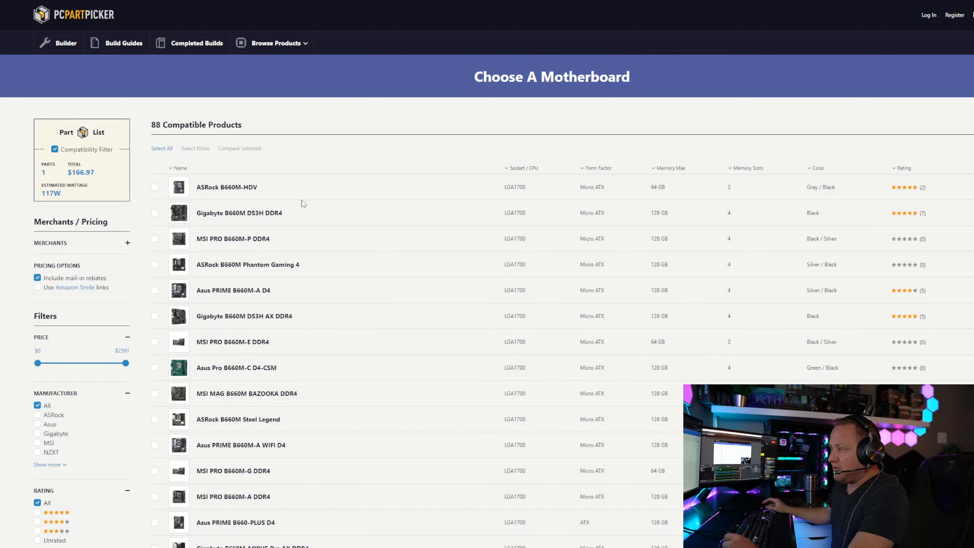
{"action": "mouse_move", "coordinate": [185, 222]}
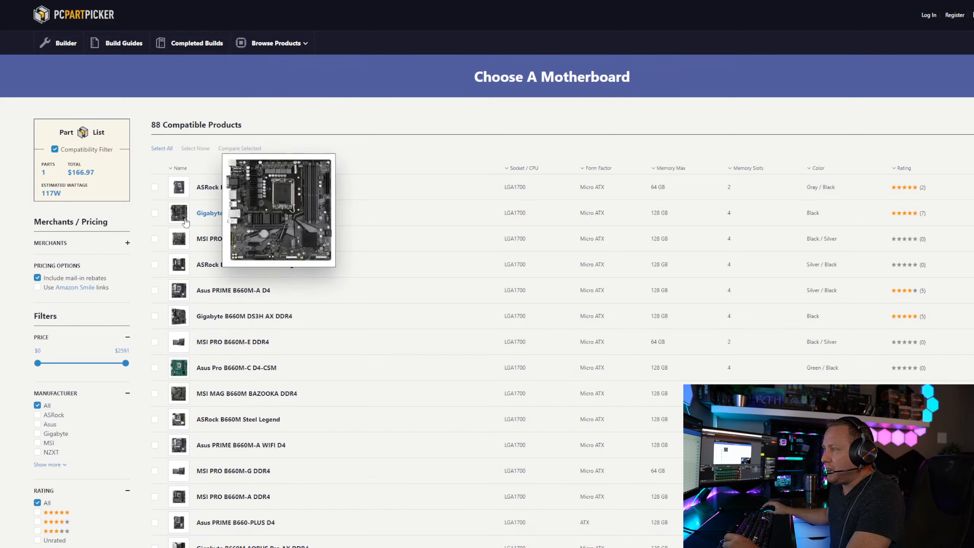
{"action": "mouse_move", "coordinate": [185, 187]}
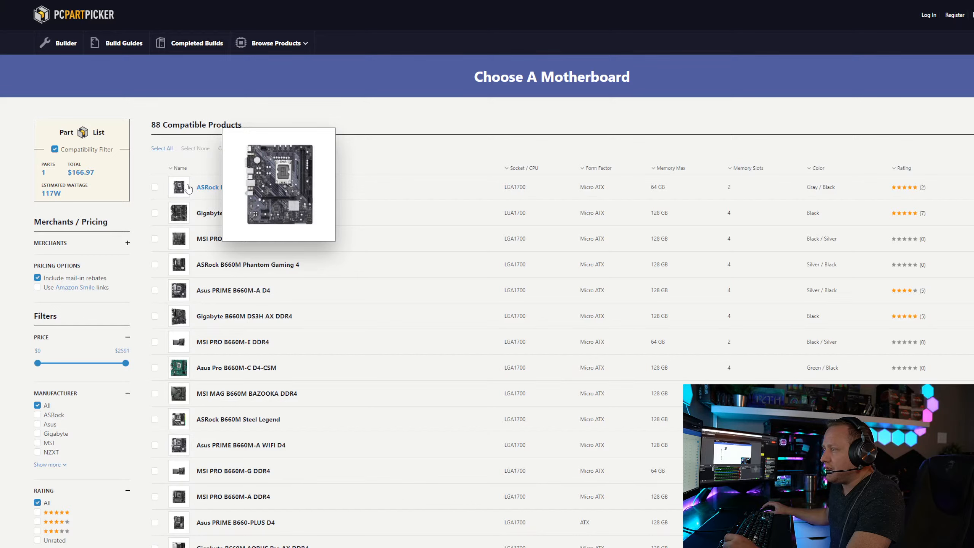
Inspect the enlarged product photo of the ASRock B660M-HDV and return to the motherboard list
{"action": "left_click", "coordinate": [210, 188]}
{"action": "left_click", "coordinate": [290, 217]}
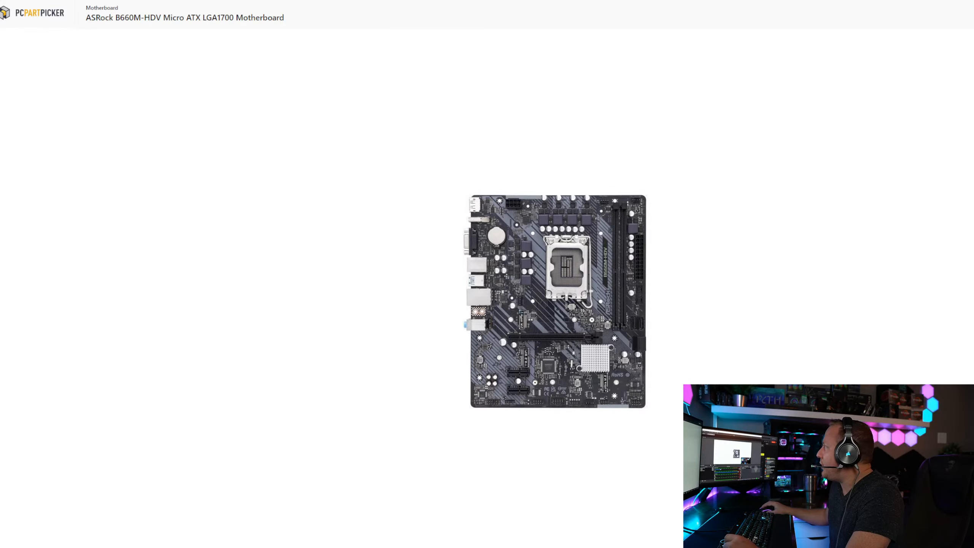
{"action": "left_click", "coordinate": [459, 204]}
{"action": "key", "text": "alt+Left"}
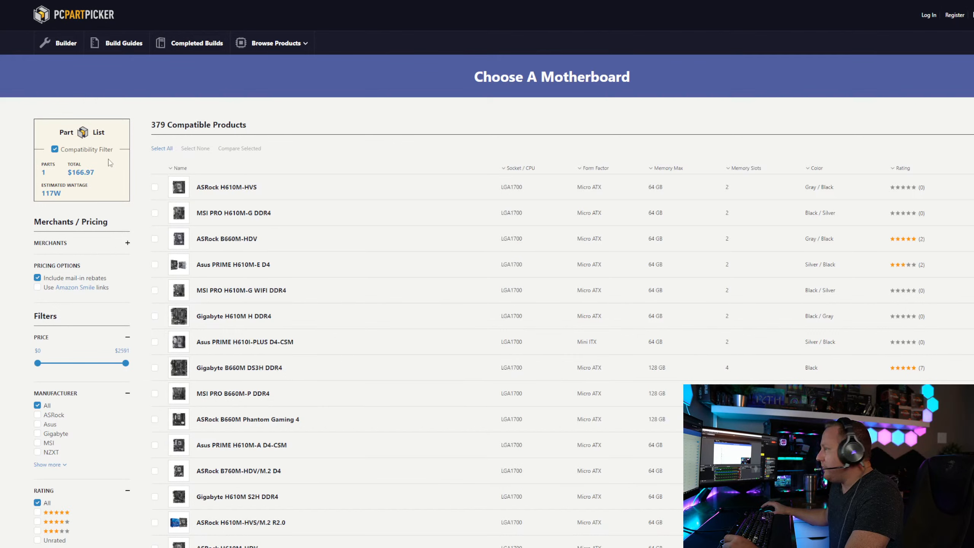
Look through the enlarged product photos of the Gigabyte B660M DS3H DDR4 and return to the motherboard list
{"action": "mouse_move", "coordinate": [180, 216]}
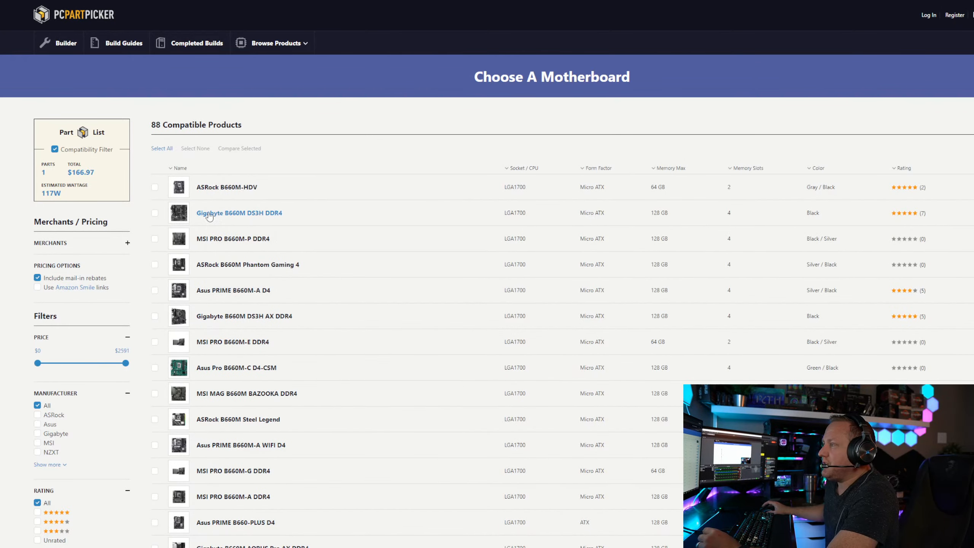
{"action": "left_click", "coordinate": [217, 217]}
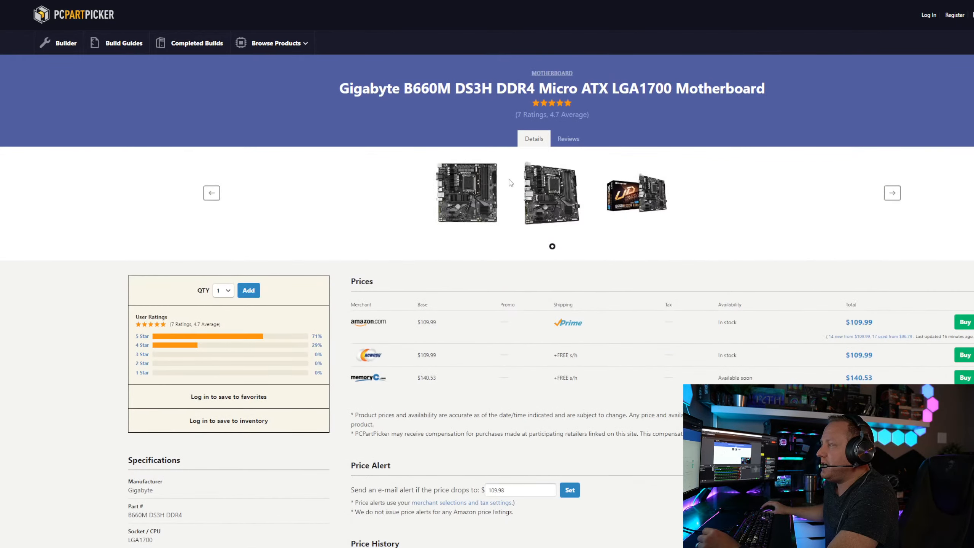
{"action": "left_click", "coordinate": [469, 219]}
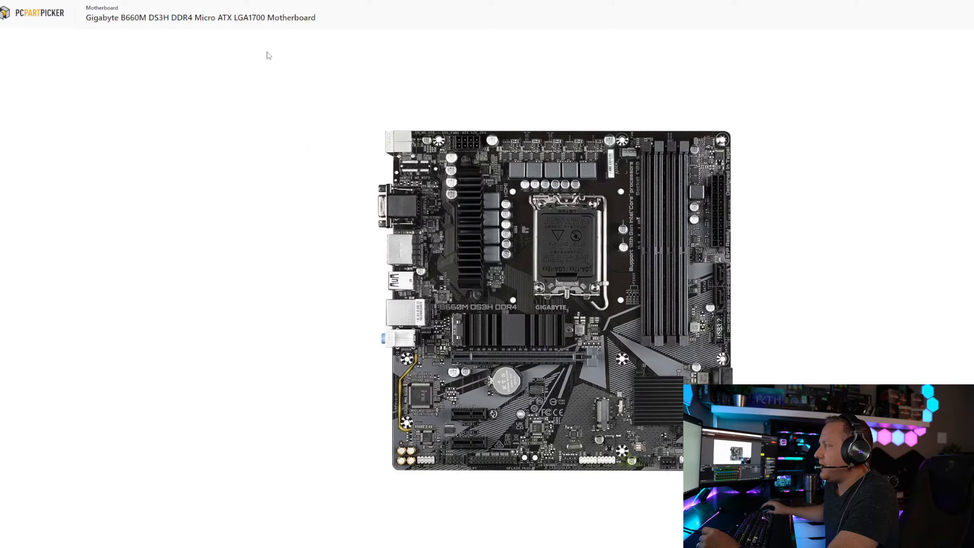
{"action": "key", "text": "Right"}
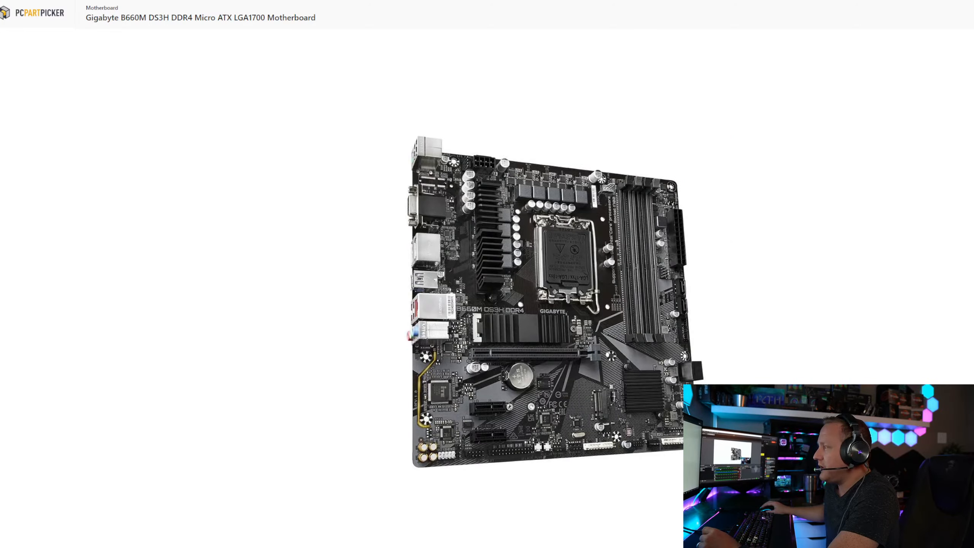
{"action": "key", "text": "Right"}
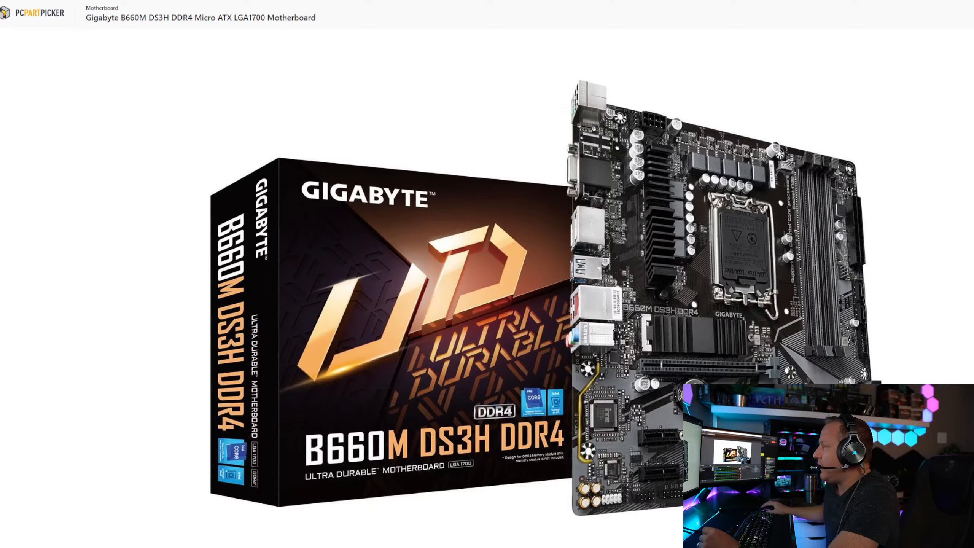
{"action": "key", "text": "Escape"}
{"action": "key", "text": "alt+Left"}
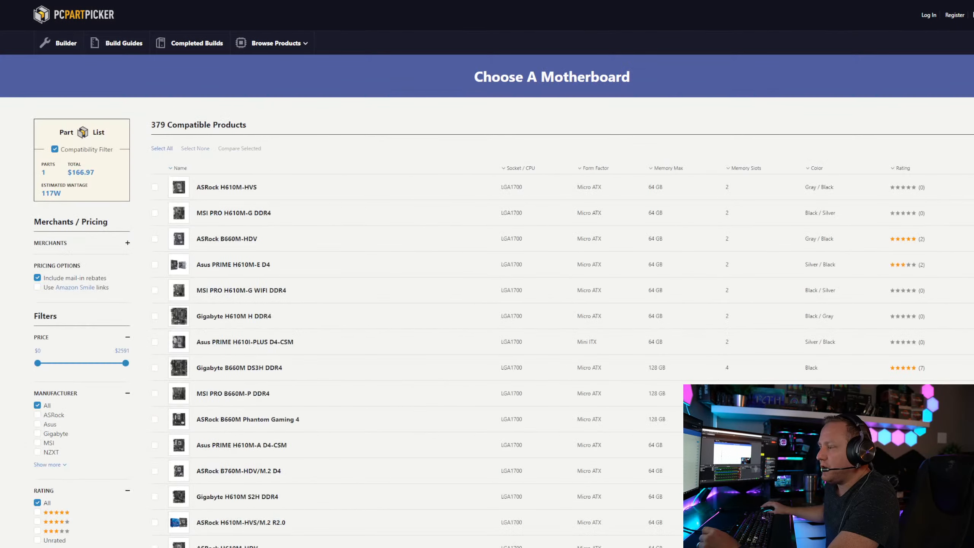
Filter the motherboards by wireless networking to Wi-Fi 6E, Wi-Fi 6 and Wi-Fi 5
{"action": "scroll", "coordinate": [69, 383], "scroll_direction": "down", "scroll_amount": 1}
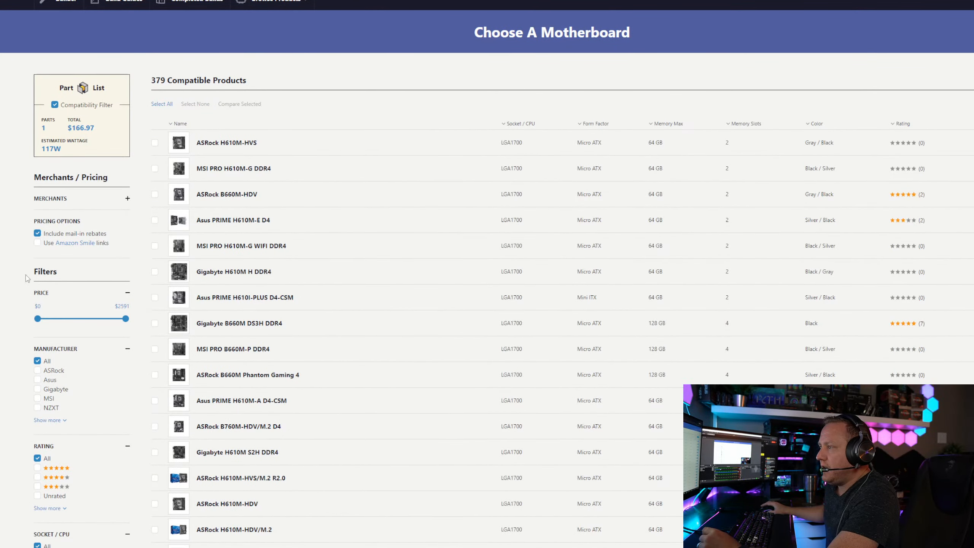
{"action": "scroll", "coordinate": [127, 391], "scroll_direction": "down", "scroll_amount": 15}
{"action": "scroll", "coordinate": [128, 391], "scroll_direction": "down", "scroll_amount": 20}
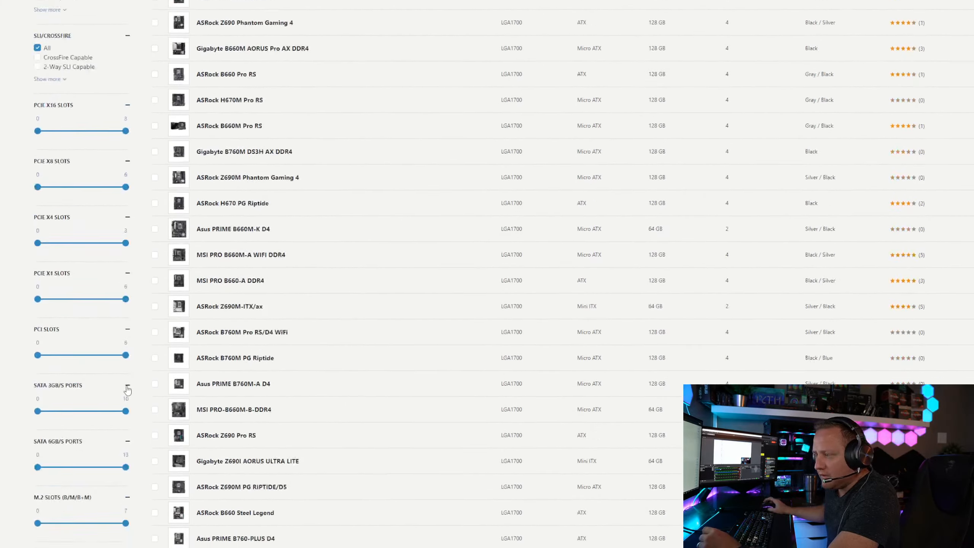
{"action": "scroll", "coordinate": [107, 401], "scroll_direction": "down", "scroll_amount": 3}
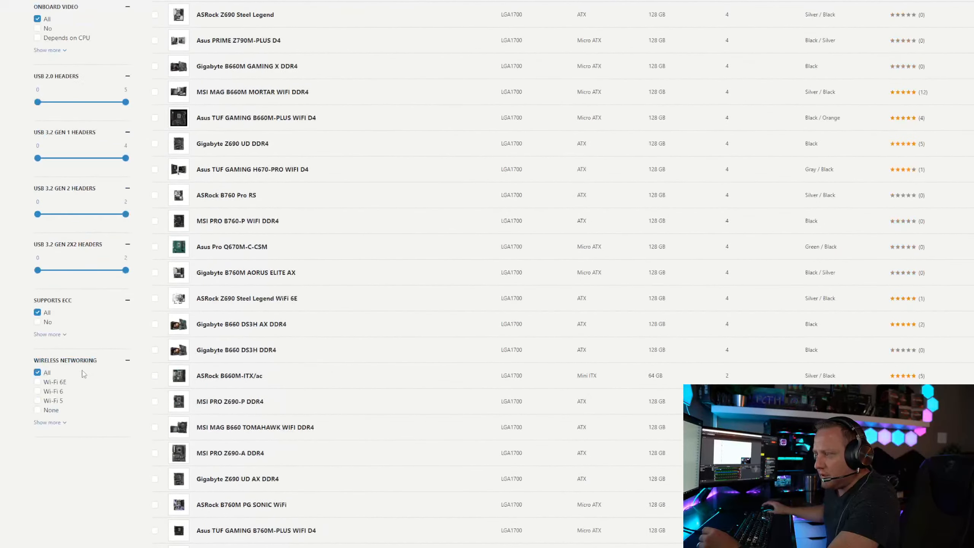
{"action": "left_click", "coordinate": [38, 382]}
{"action": "left_click", "coordinate": [38, 391]}
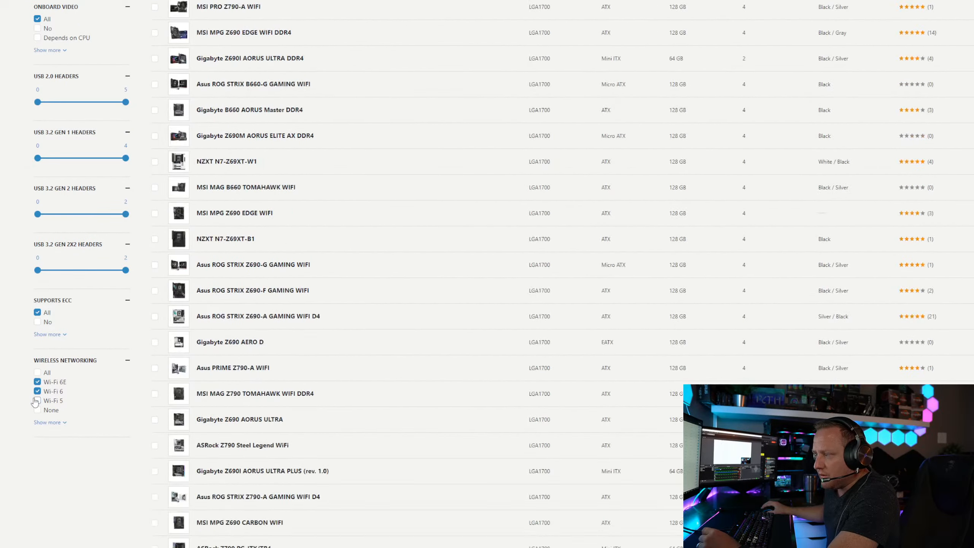
{"action": "left_click", "coordinate": [37, 400]}
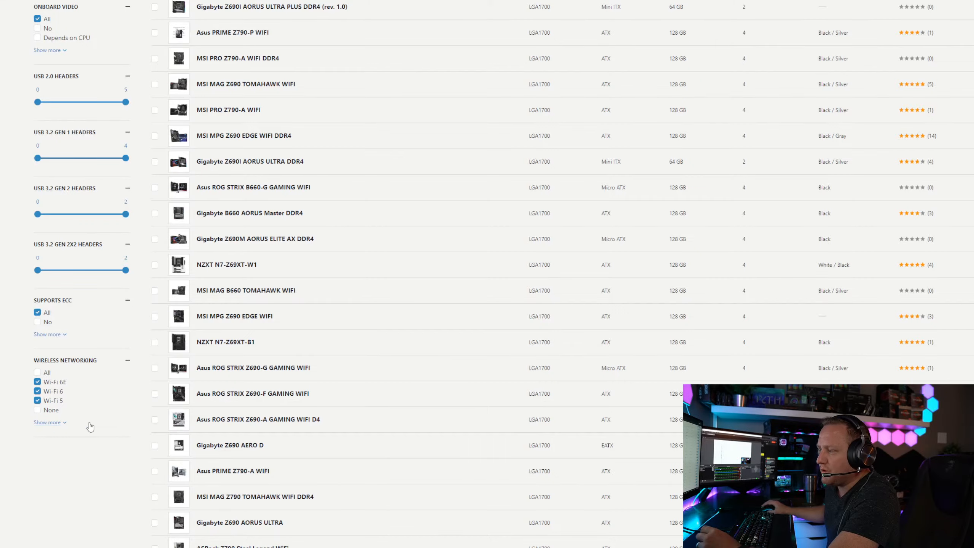
{"action": "scroll", "coordinate": [537, 413], "scroll_direction": "up", "scroll_amount": 3}
{"action": "scroll", "coordinate": [540, 413], "scroll_direction": "up", "scroll_amount": 15}
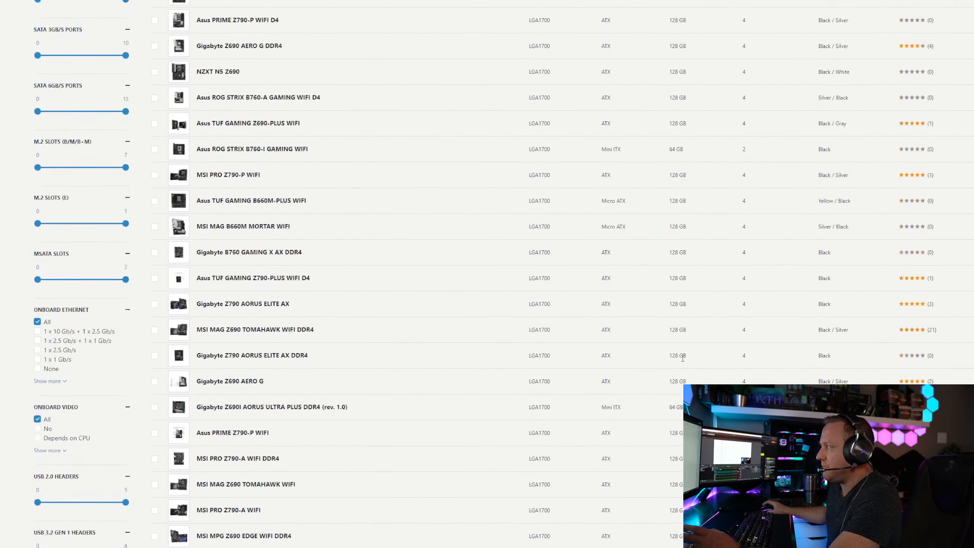
{"action": "scroll", "coordinate": [687, 347], "scroll_direction": "up", "scroll_amount": 10}
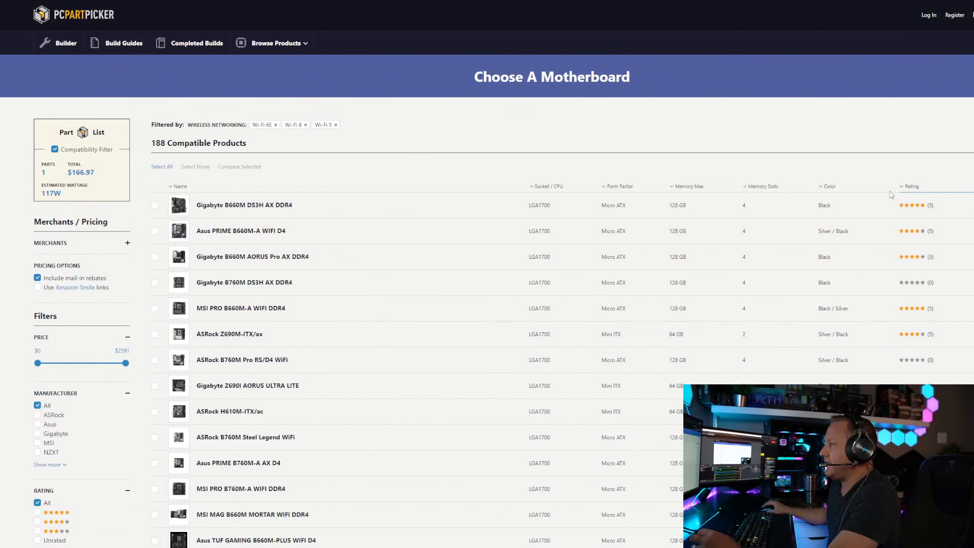
Examine the Gigabyte B660M DS3H AX DDR4's product photos, including the rear ports, and return to the filtered motherboard list
{"action": "mouse_move", "coordinate": [180, 207]}
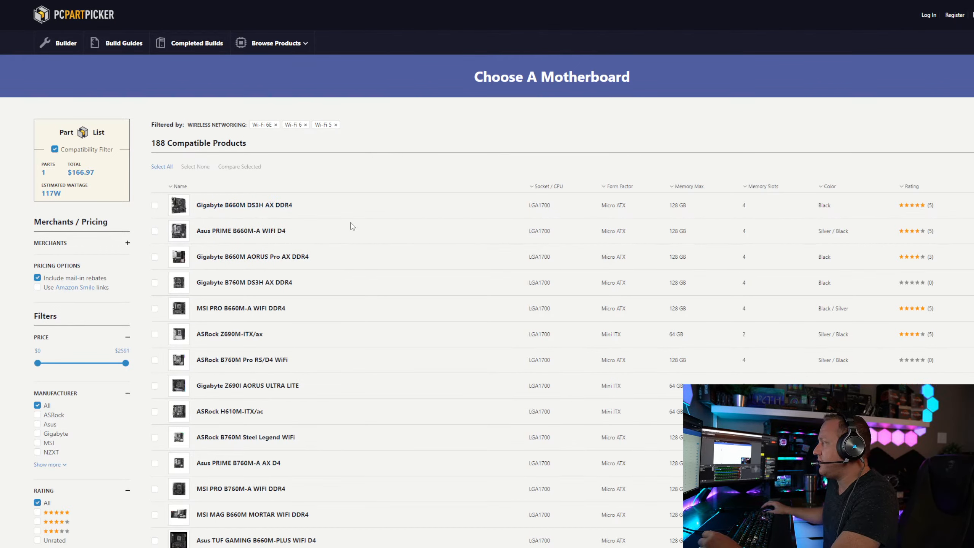
{"action": "left_click", "coordinate": [220, 207]}
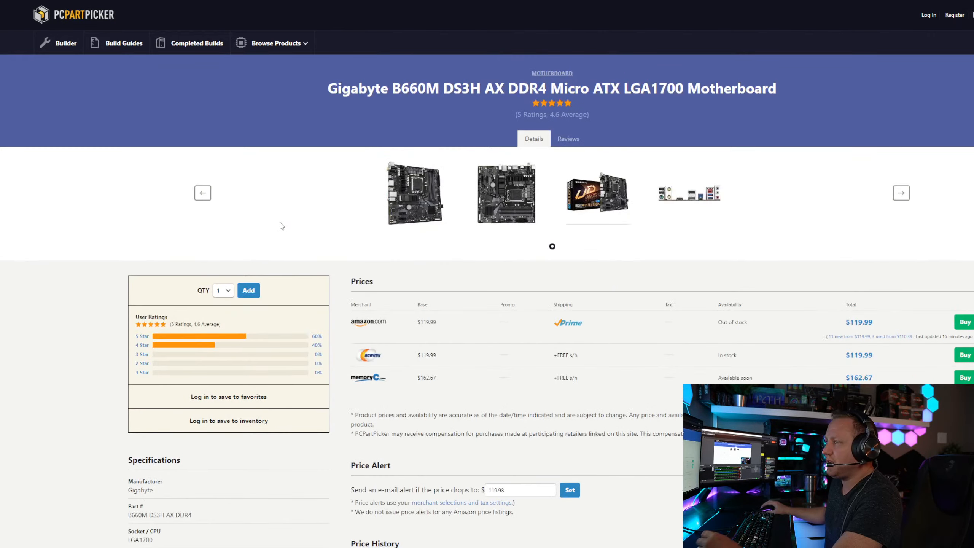
{"action": "left_click", "coordinate": [422, 212]}
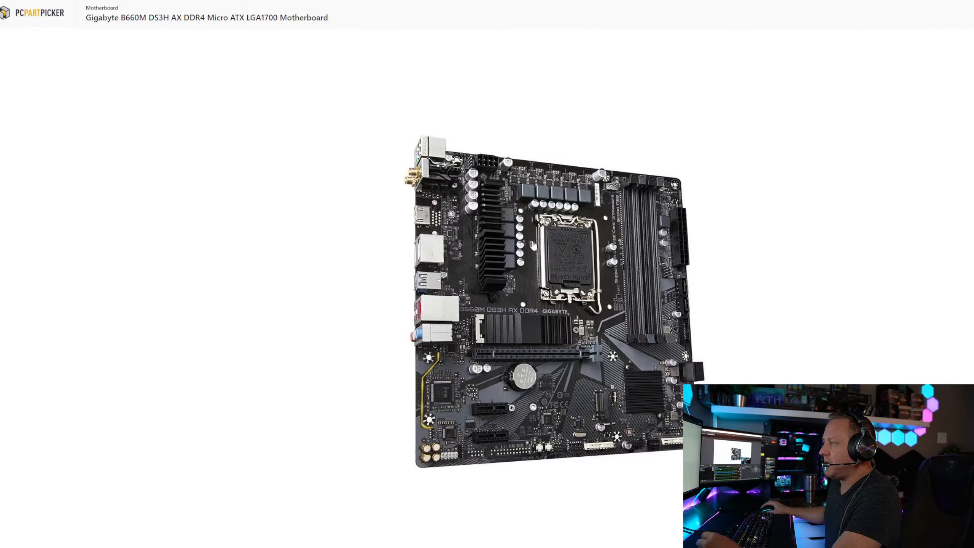
{"action": "key", "text": "Right"}
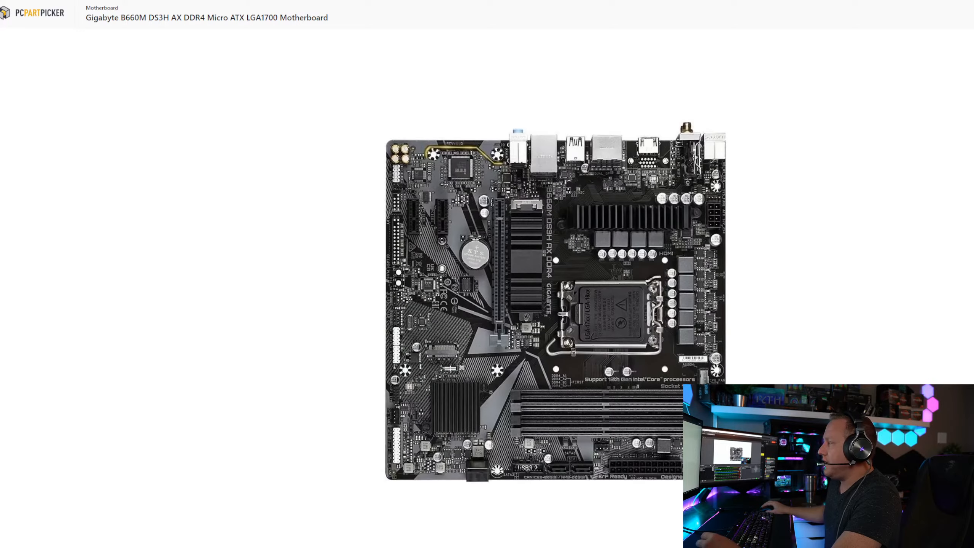
{"action": "key", "text": "Right"}
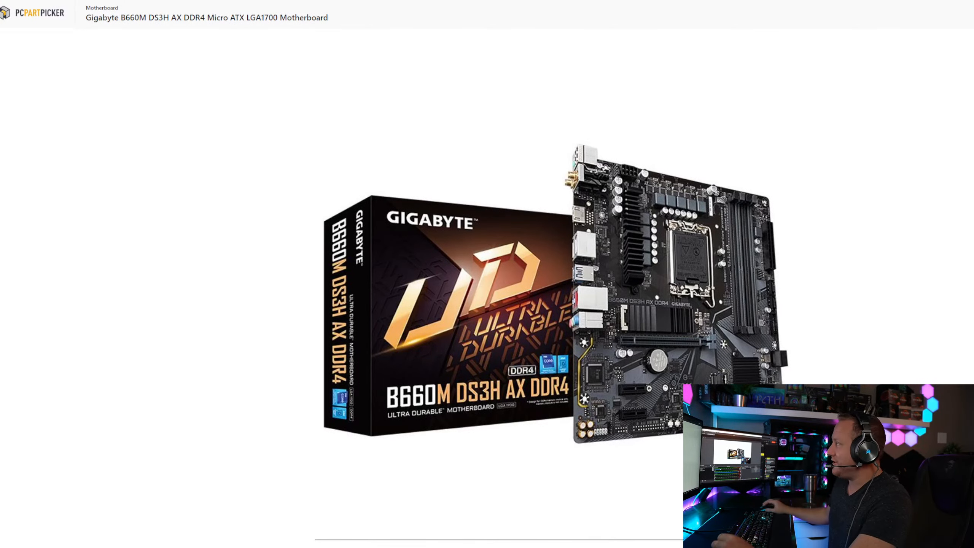
{"action": "key", "text": "Right"}
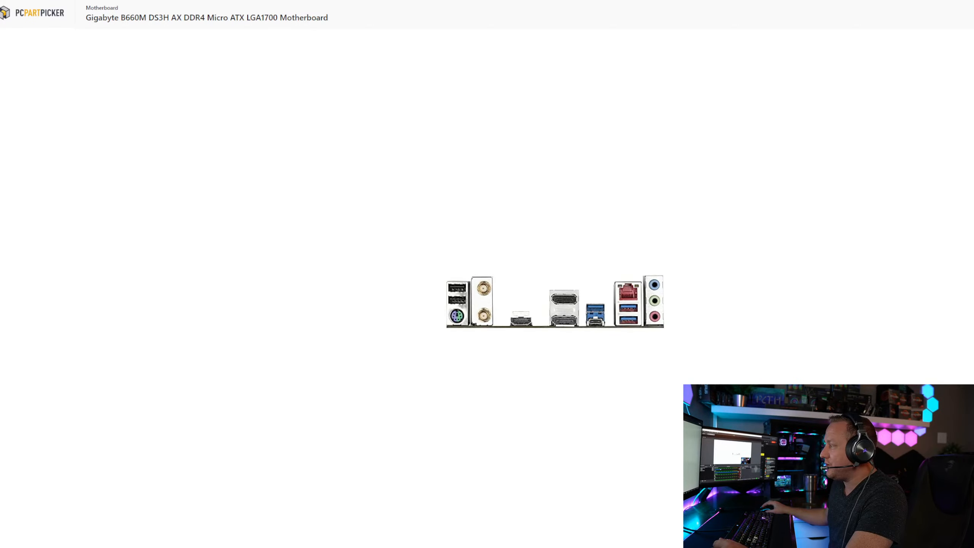
{"action": "key", "text": "Left"}
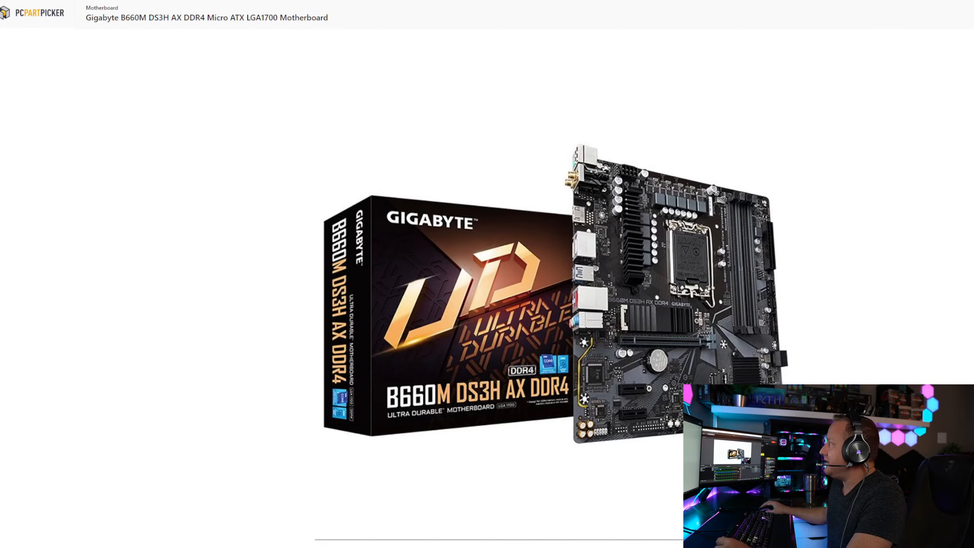
{"action": "left_click", "coordinate": [697, 155]}
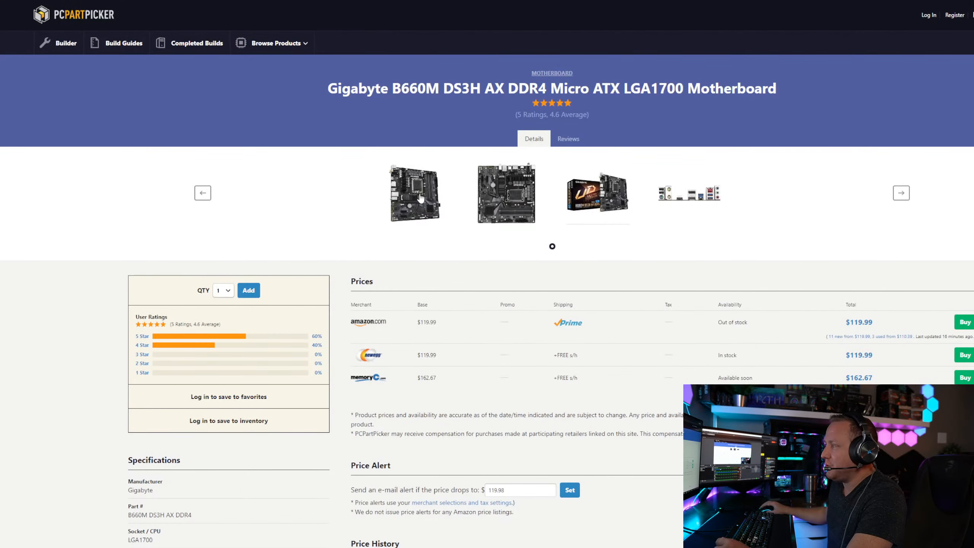
{"action": "left_click", "coordinate": [604, 208]}
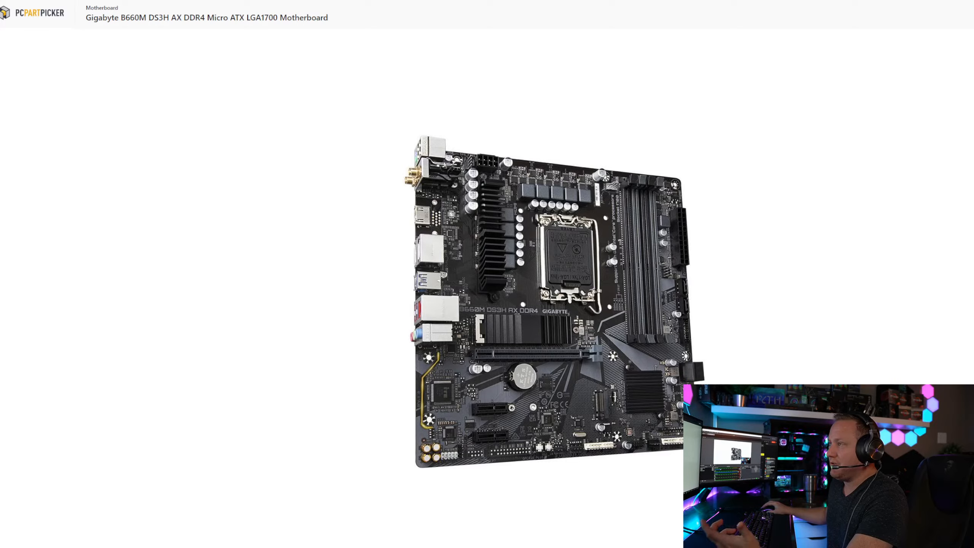
{"action": "left_click", "coordinate": [533, 323]}
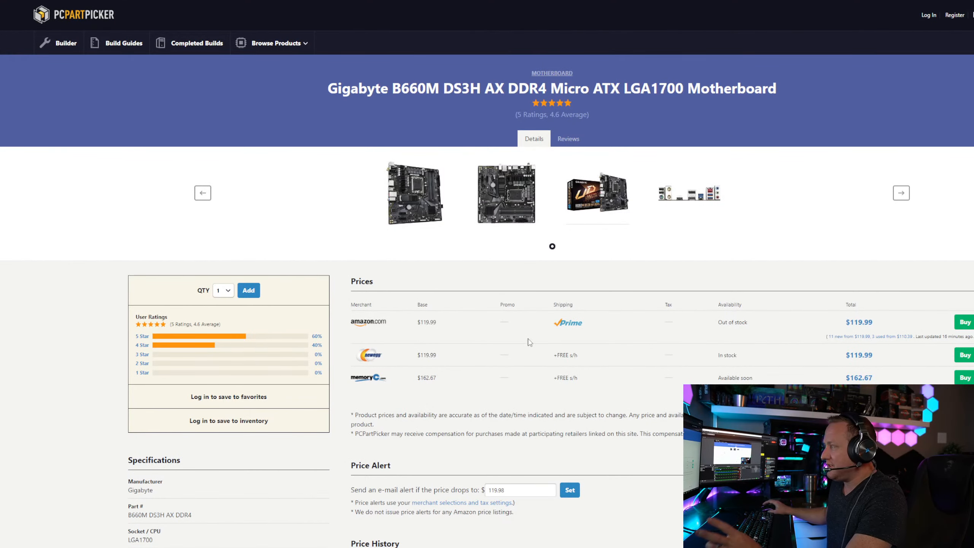
{"action": "key", "text": "alt+Left"}
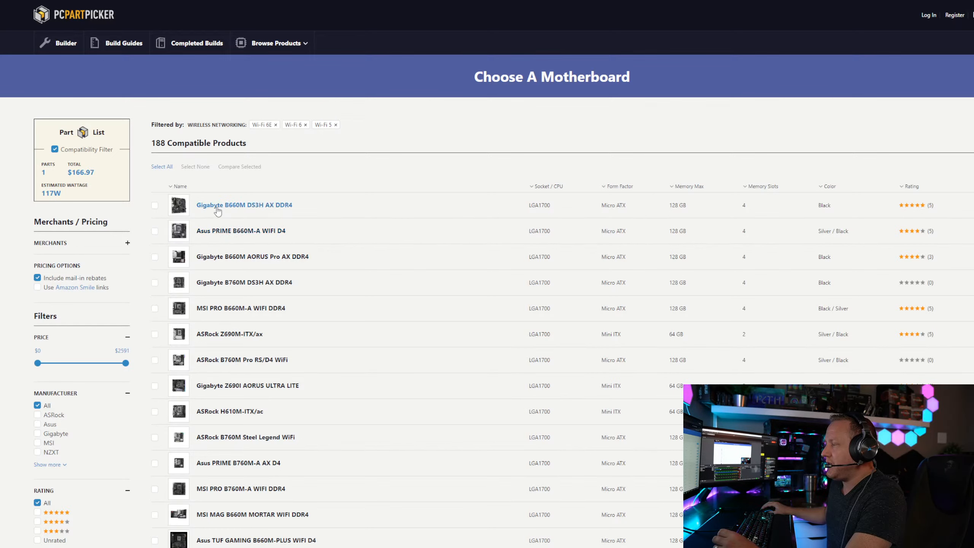
Open the Asus PRIME B660M-A WIFI D4 product page and inspect its enlarged board photo
{"action": "left_click", "coordinate": [215, 235]}
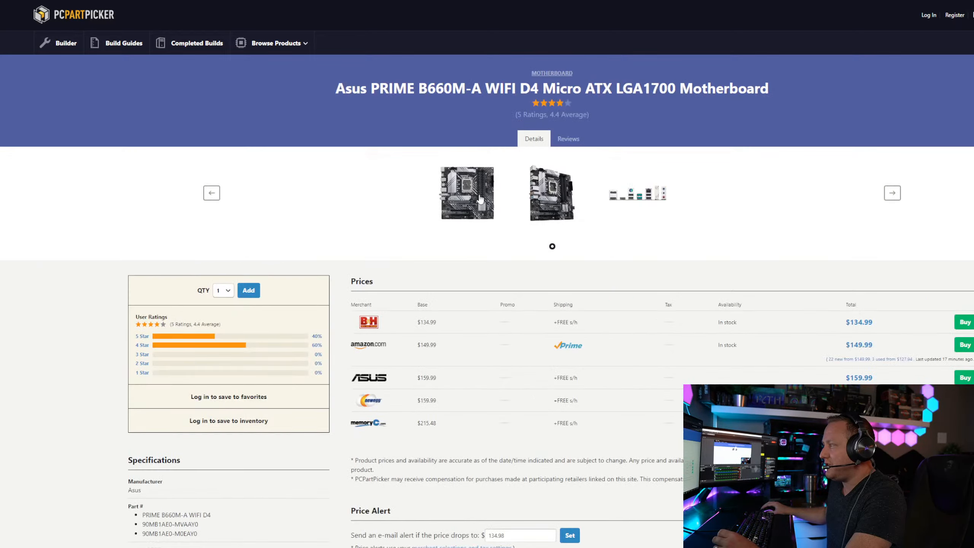
{"action": "left_click", "coordinate": [467, 229]}
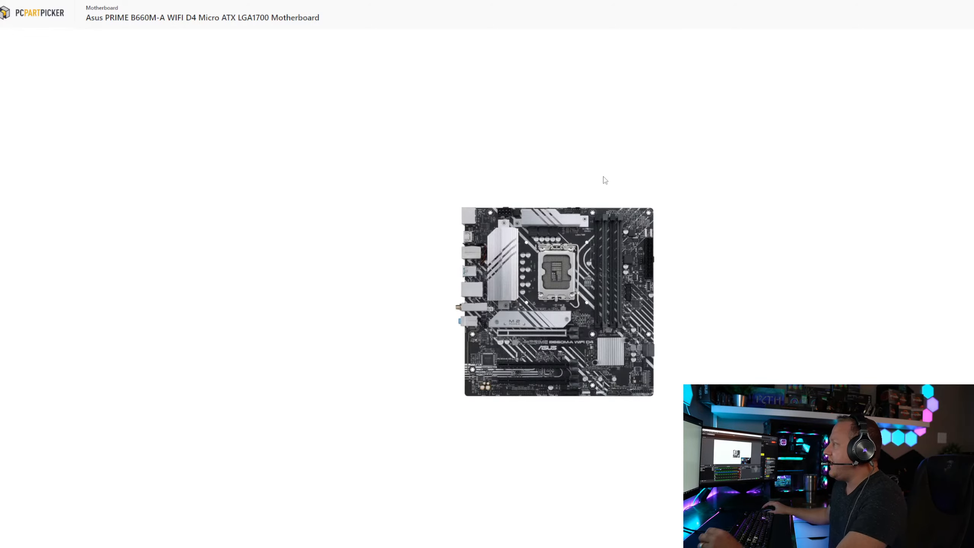
{"action": "key", "text": "Escape"}
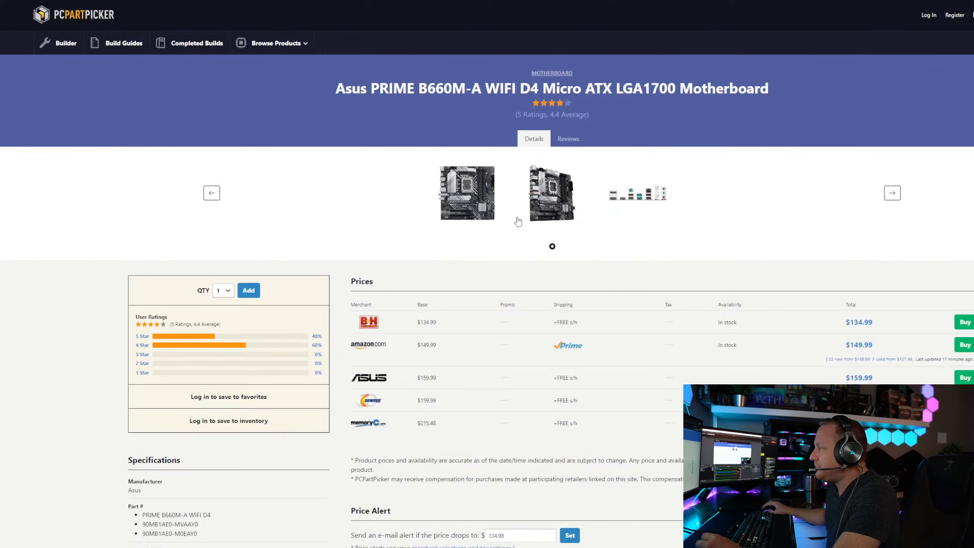
Compare the enlarged angled product photos of the Asus PRIME B660M-A WIFI D4 and the Gigabyte B660M DS3H AX DDR4
{"action": "left_click", "coordinate": [543, 196]}
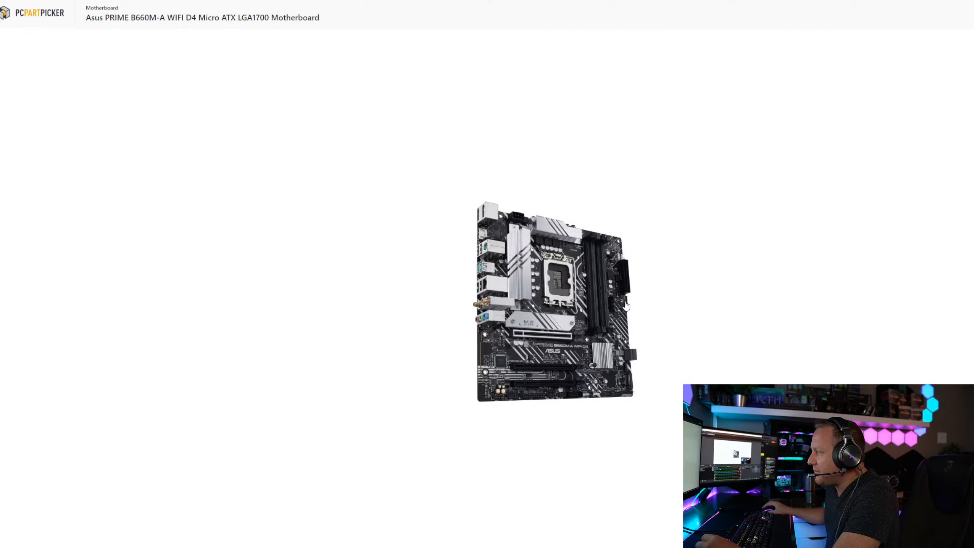
{"action": "key", "text": "Escape"}
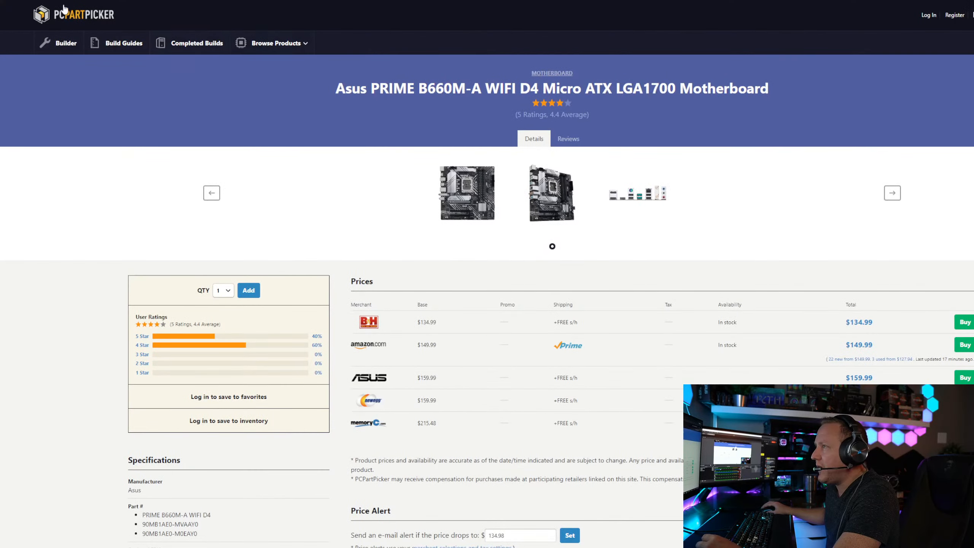
{"action": "key", "text": "alt+Left"}
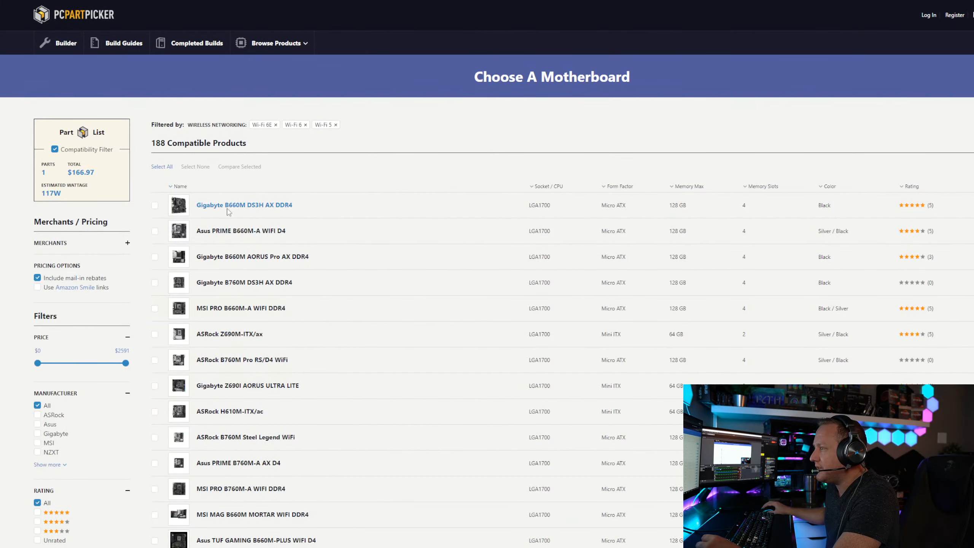
{"action": "left_click", "coordinate": [228, 206]}
{"action": "left_click", "coordinate": [420, 198]}
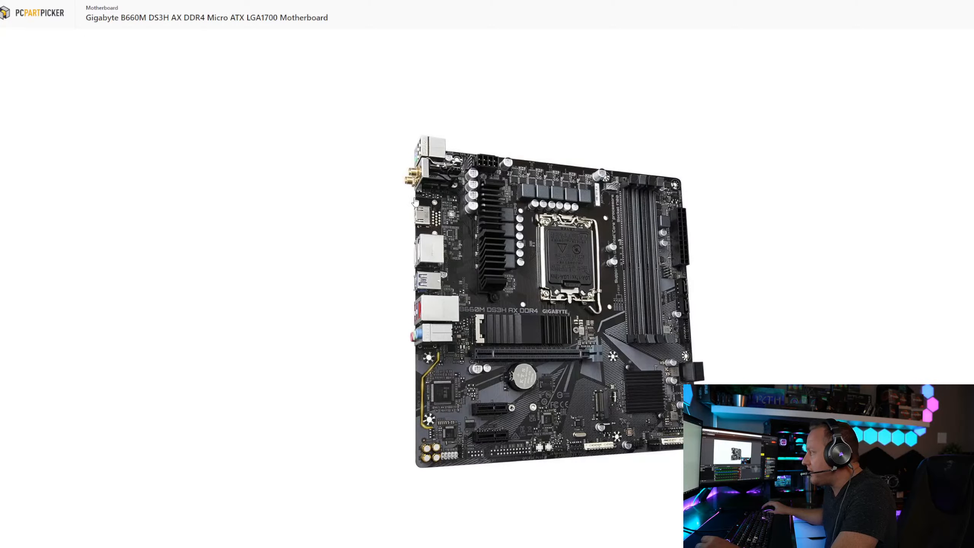
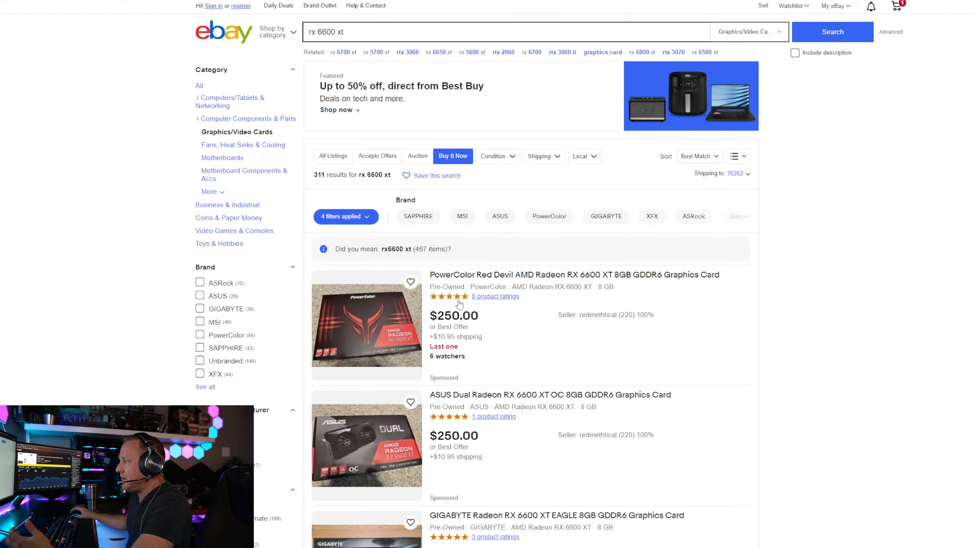
Check eBay offers for RX 6600 XT and RX 6650 XT cards, including the used MSI Mech RX 6650 XT listing, and return to the PCPartPicker list
{"action": "scroll", "coordinate": [499, 315], "scroll_direction": "down", "scroll_amount": 2}
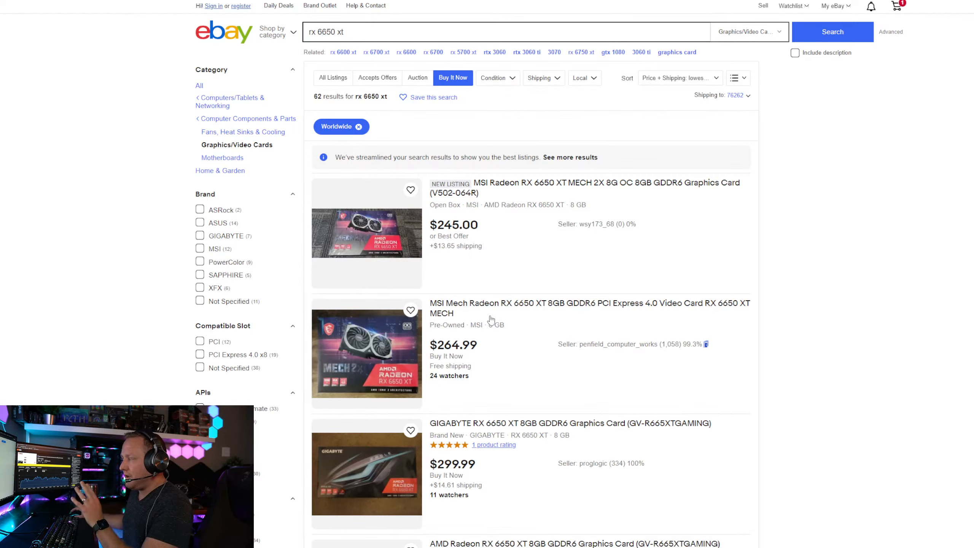
{"action": "left_click", "coordinate": [503, 306]}
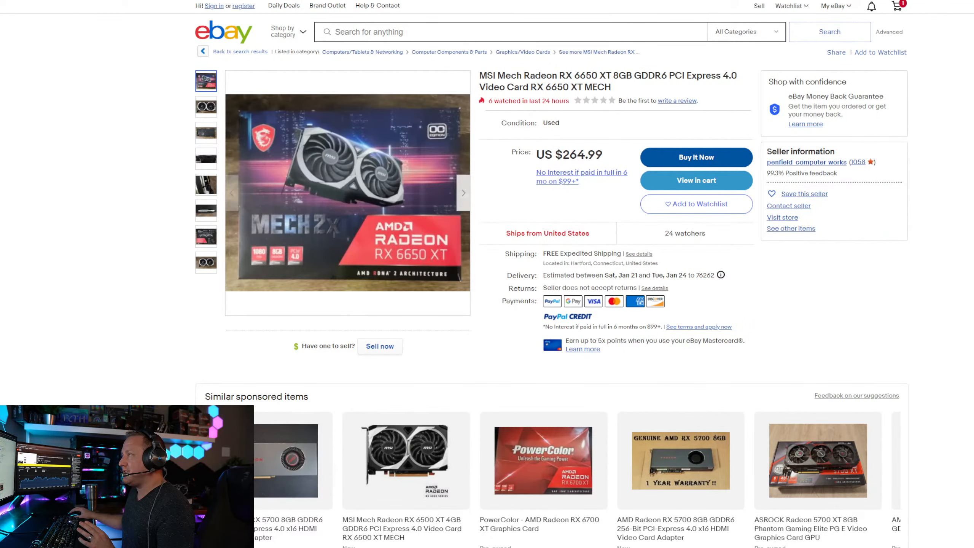
{"action": "key", "text": "alt+Left"}
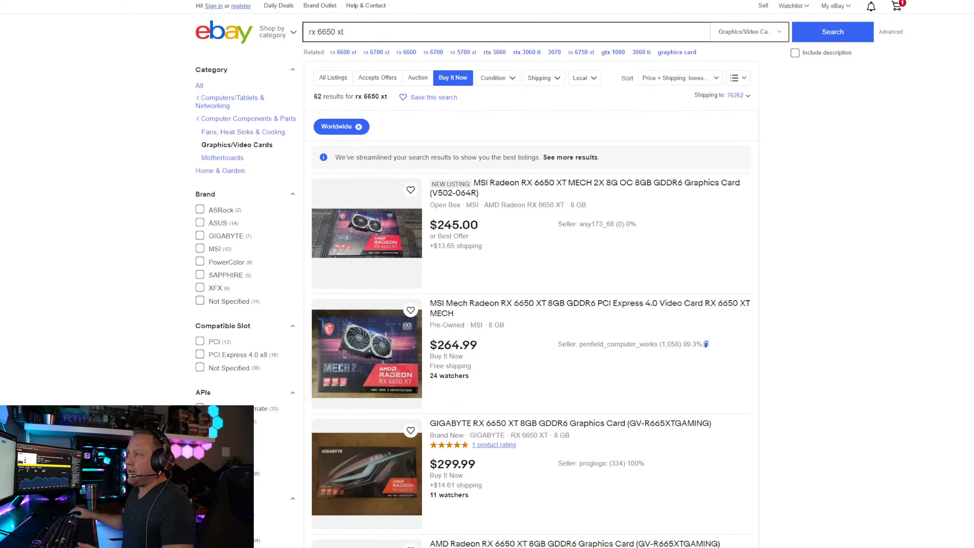
{"action": "key", "text": "ctrl+Tab"}
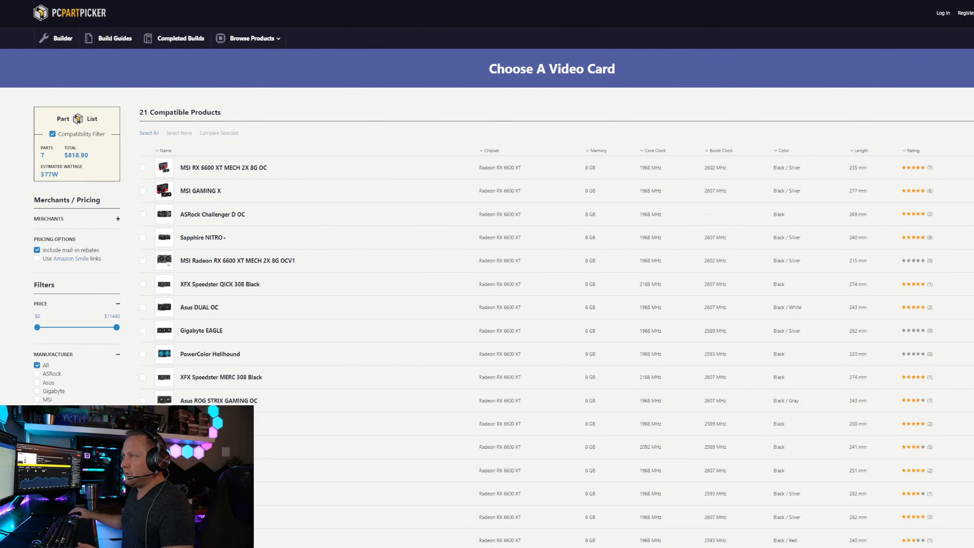
{"action": "key", "text": "ctrl+Tab"}
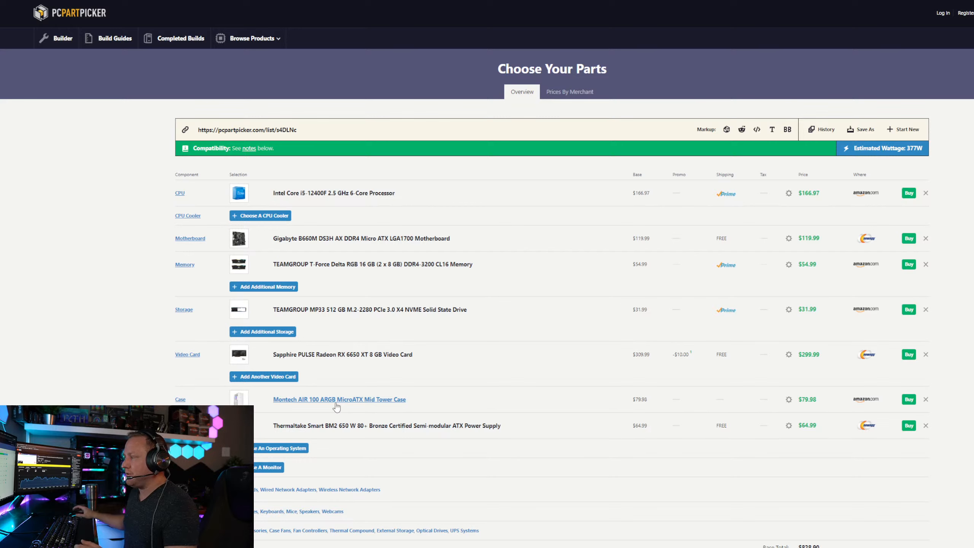
Set a manually entered custom price of $250.00 for the Sapphire PULSE Radeon RX 6650 XT video card and save it
{"action": "left_click", "coordinate": [789, 355]}
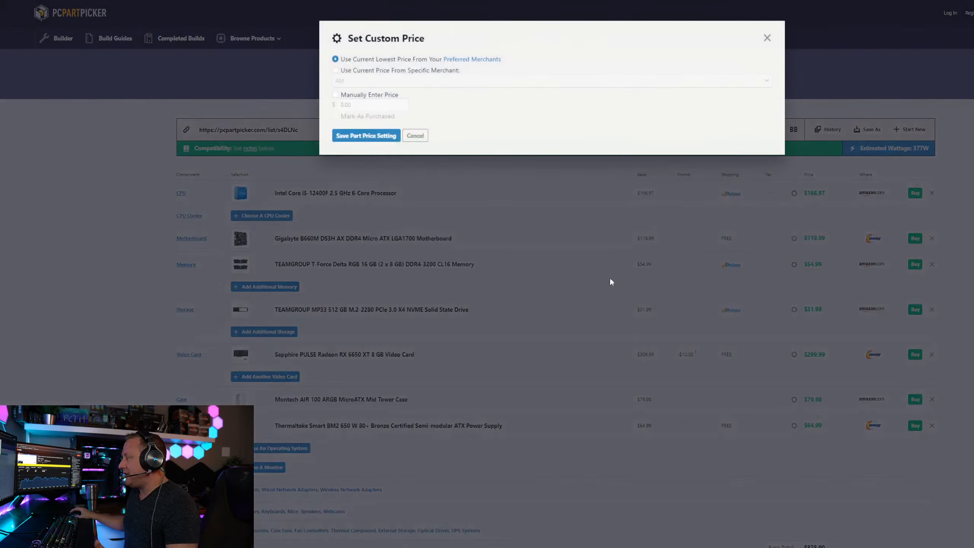
{"action": "left_click", "coordinate": [335, 94]}
{"action": "left_click_drag", "start_coordinate": [352, 104], "coordinate": [327, 101]}
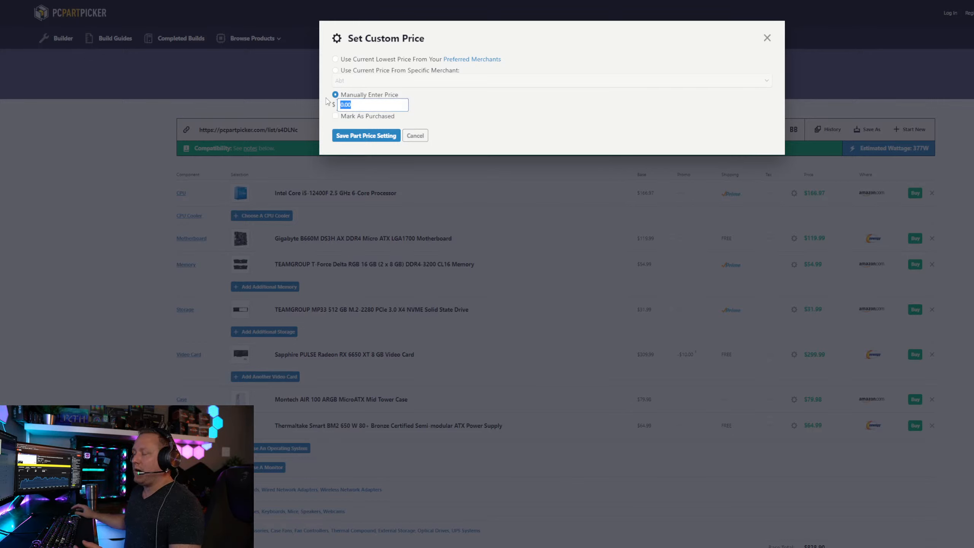
{"action": "type", "text": "250.00"}
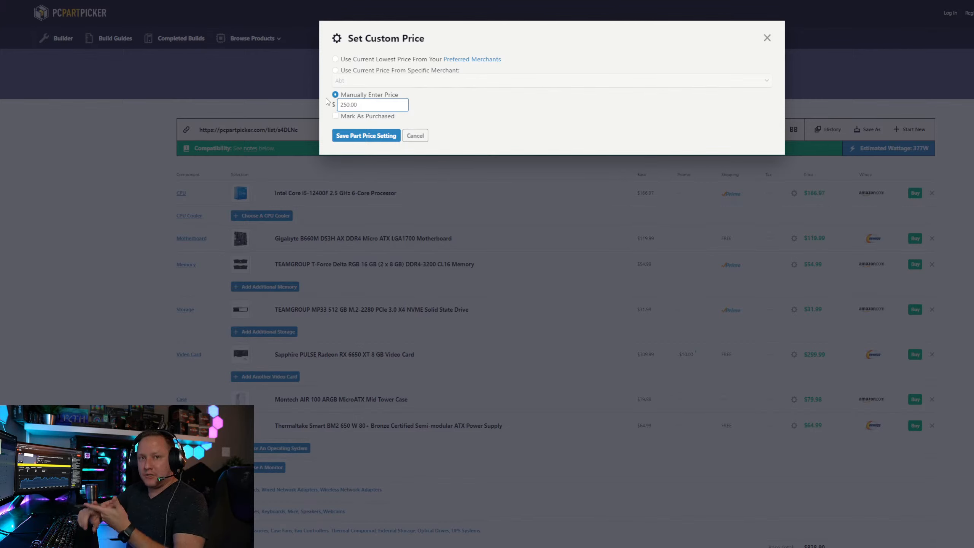
{"action": "left_click", "coordinate": [378, 131]}
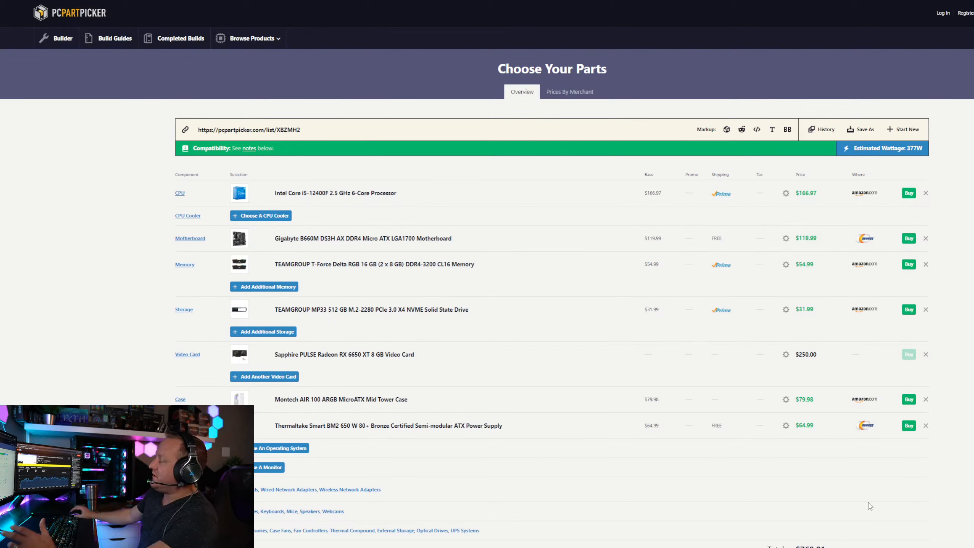
Check the Montech AIR 100 ARGB case's Amazon product page and review the build's total price in the part list
{"action": "left_click_drag", "start_coordinate": [831, 547], "coordinate": [795, 547]}
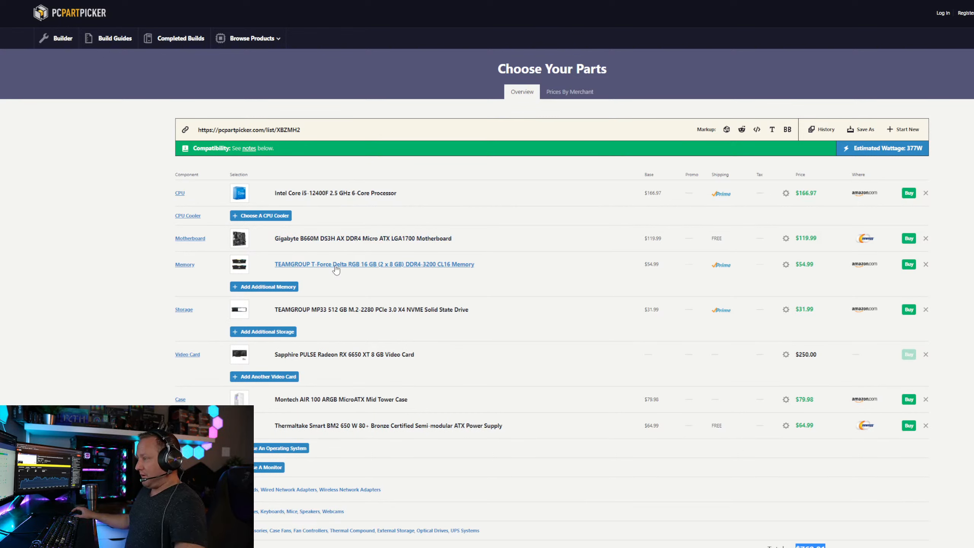
{"action": "left_click", "coordinate": [295, 400]}
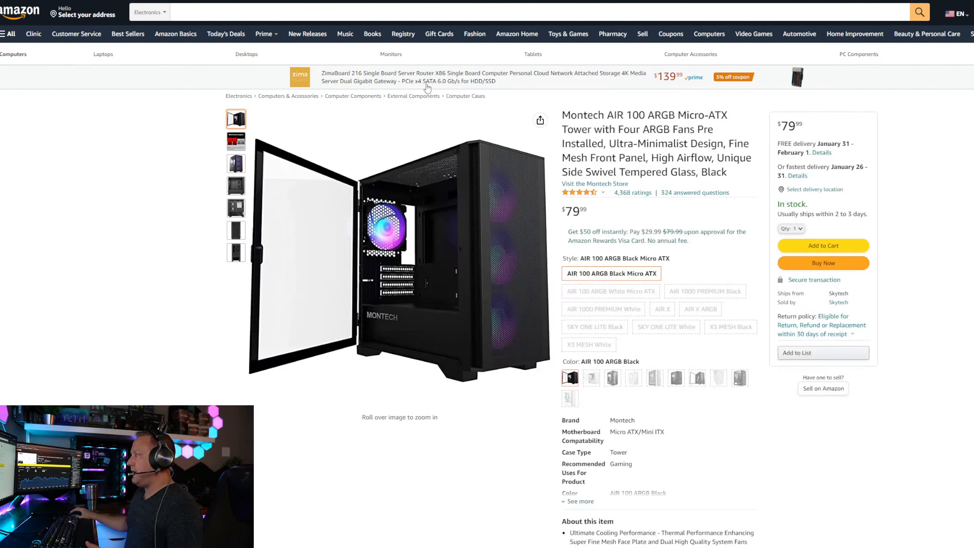
{"action": "mouse_move", "coordinate": [315, 127]}
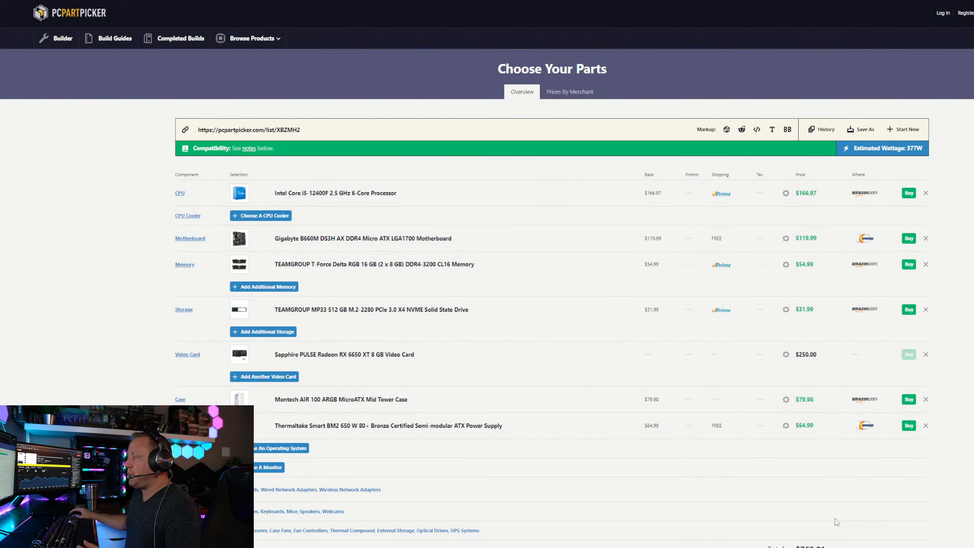
{"action": "scroll", "coordinate": [808, 490], "scroll_direction": "down", "scroll_amount": 2}
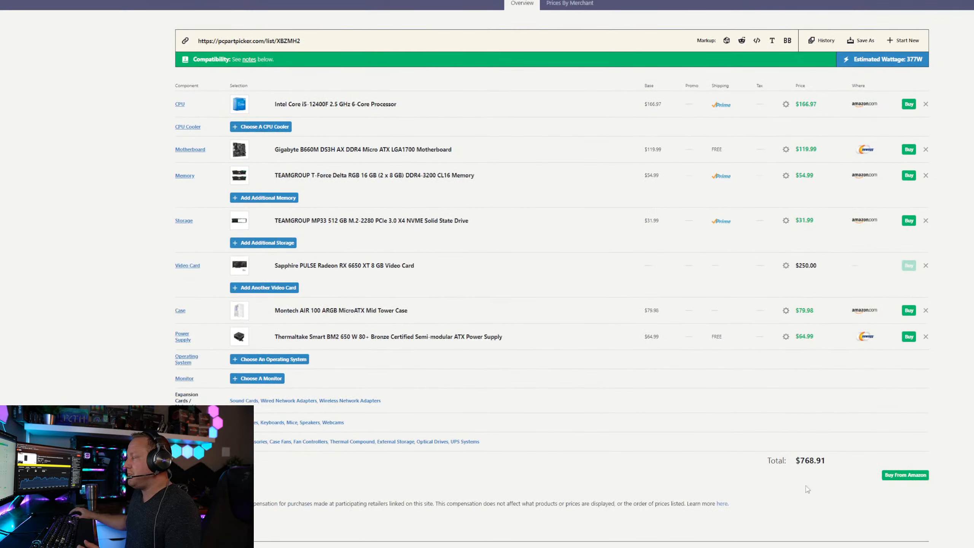
{"action": "left_click_drag", "start_coordinate": [816, 461], "coordinate": [805, 461]}
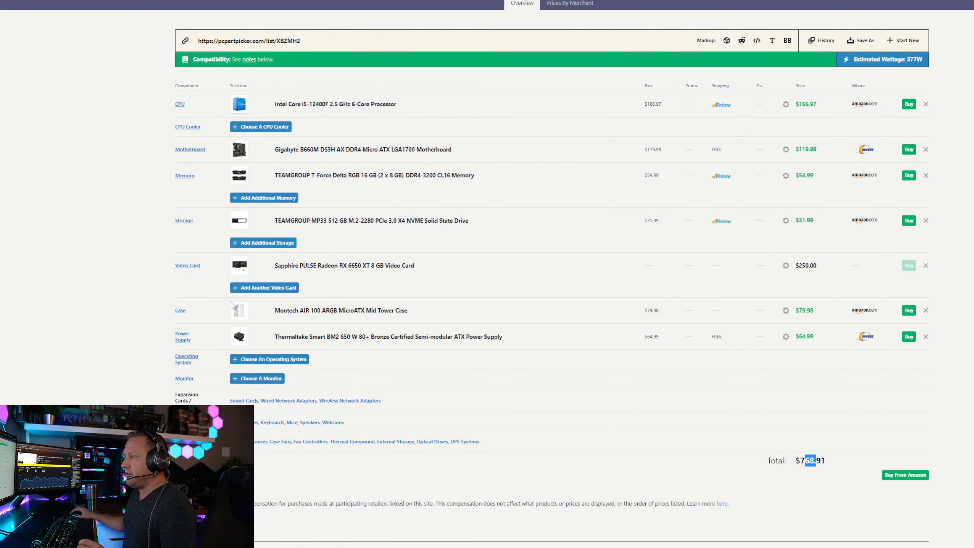
Open the MSI MECH 2X OC from the RX 6650 XT video cards and compare its Newegg product photos with the used eBay listing
{"action": "left_click", "coordinate": [251, 290]}
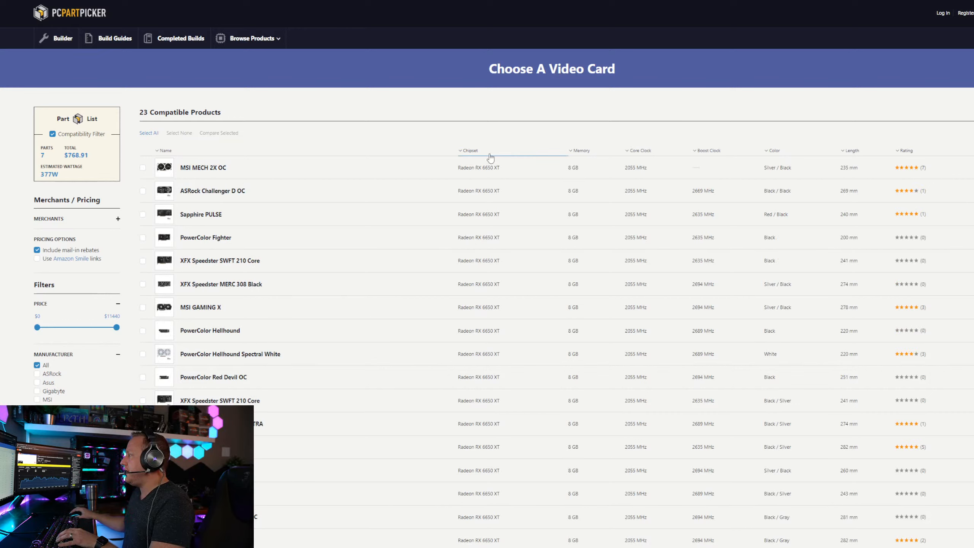
{"action": "left_click", "coordinate": [211, 168]}
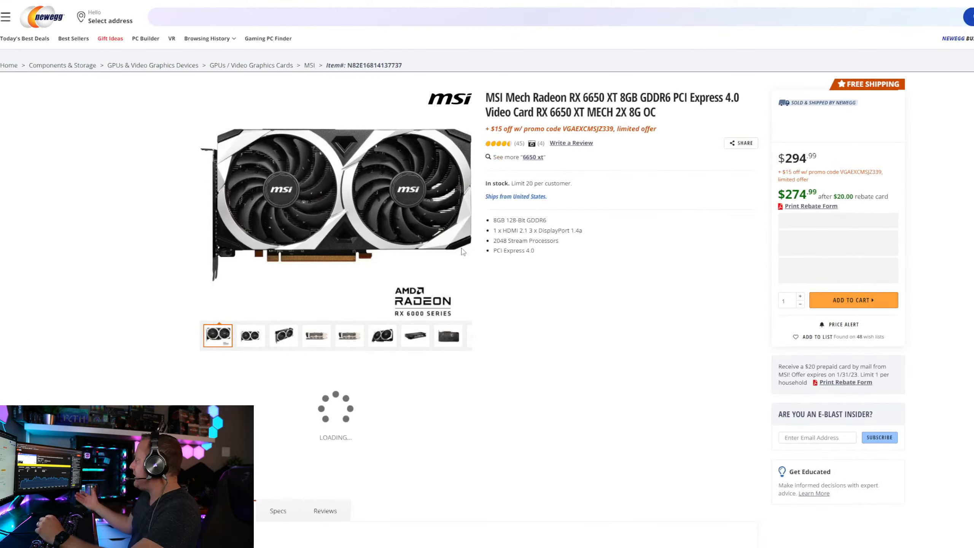
{"action": "mouse_move", "coordinate": [285, 315]}
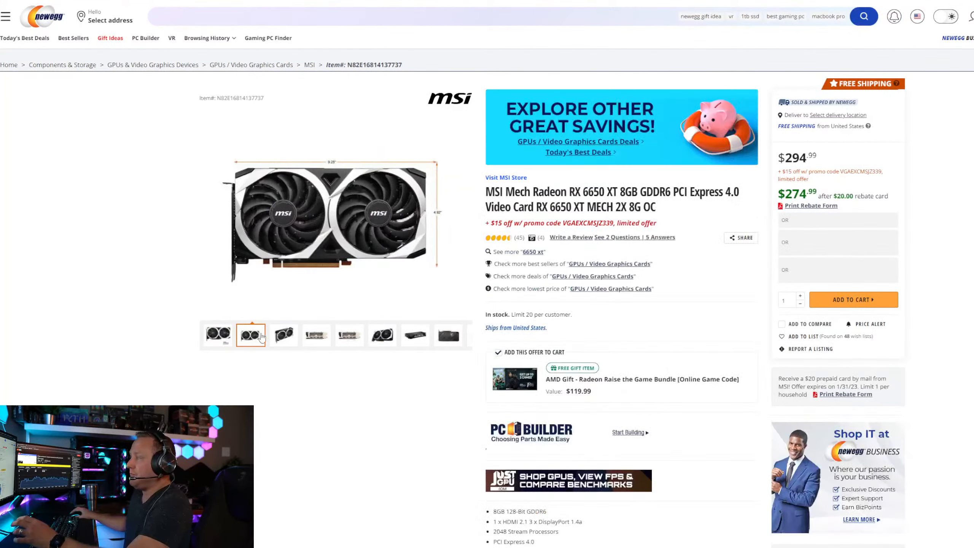
{"action": "left_click", "coordinate": [283, 336]}
{"action": "left_click", "coordinate": [317, 337]}
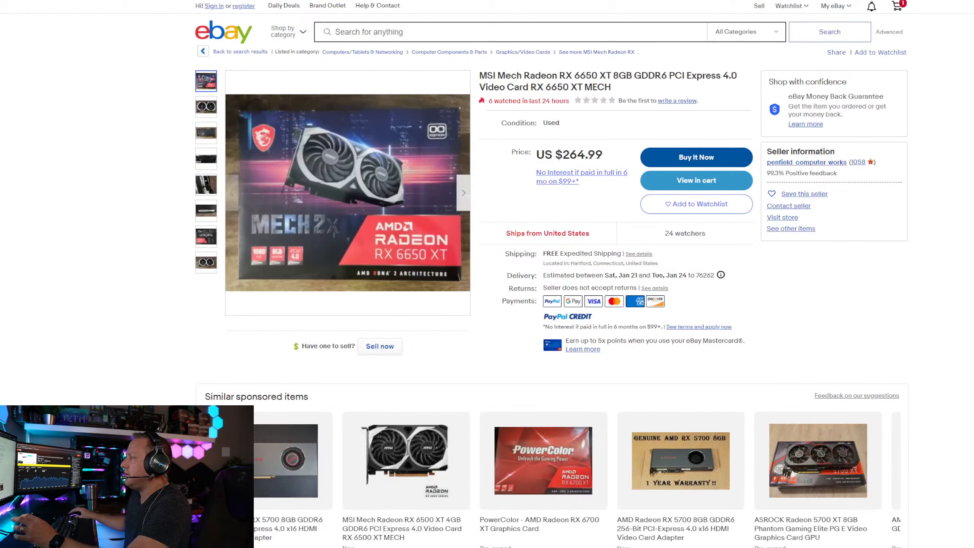
{"action": "left_click", "coordinate": [206, 191]}
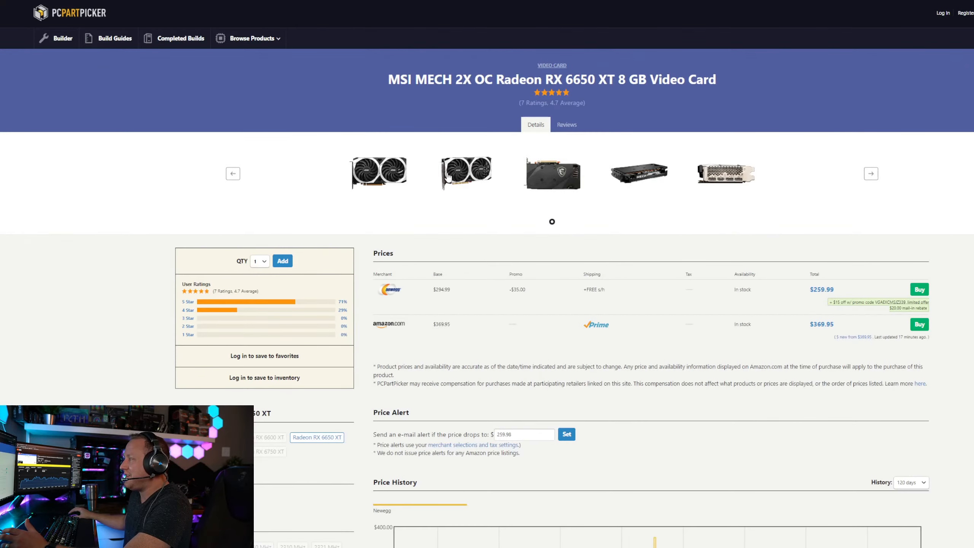
Inspect the enlarged front and backplate photos of the MSI MECH 2X OC Radeon RX 6650 XT on its PCPartPicker page
{"action": "left_click", "coordinate": [449, 177]}
{"action": "left_click", "coordinate": [526, 265]}
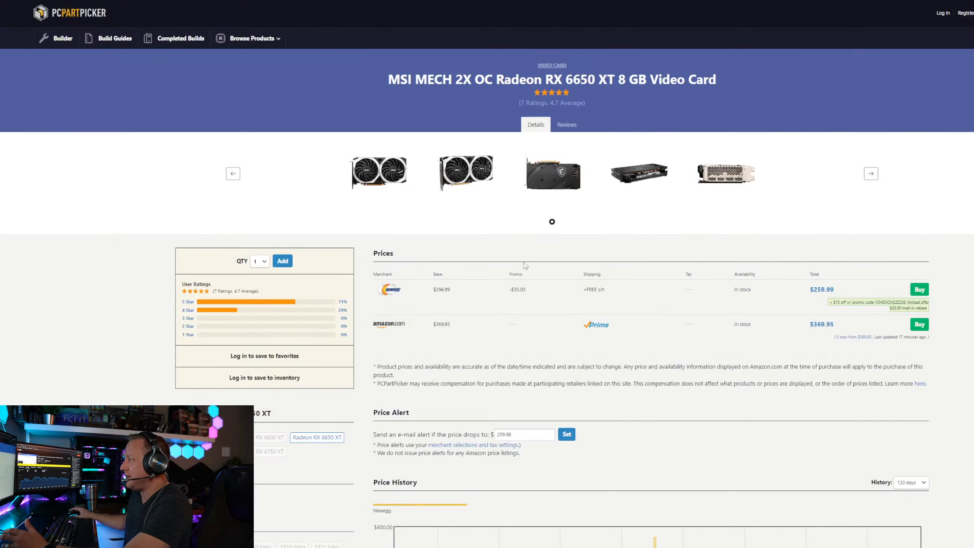
{"action": "left_click", "coordinate": [558, 176]}
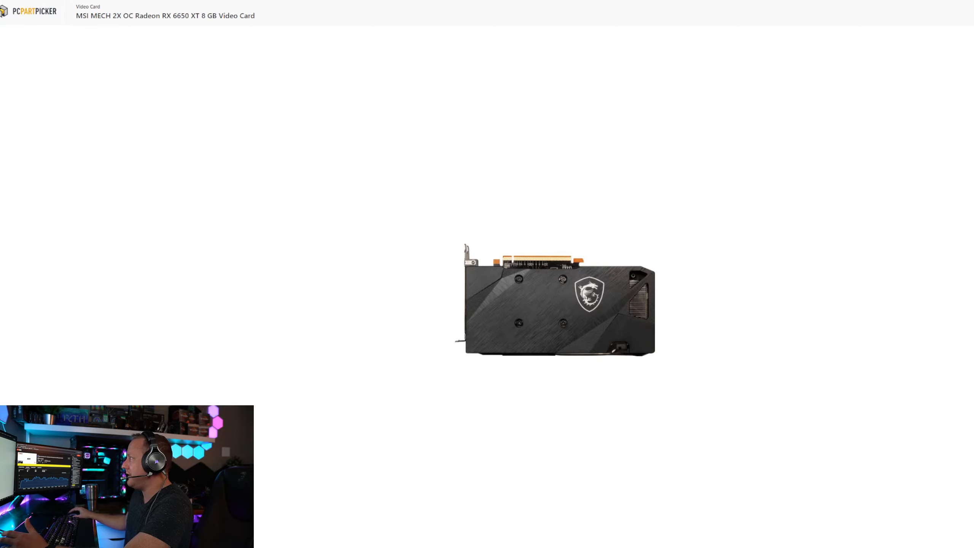
{"action": "left_click", "coordinate": [516, 311]}
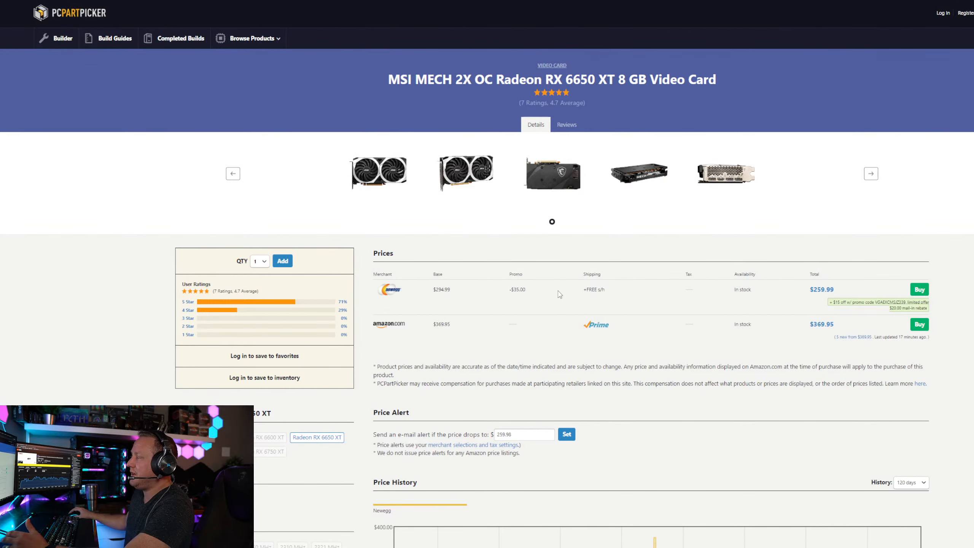
Add the MSI MECH 2X OC Radeon RX 6650 XT to the part list and remove the Sapphire PULSE video card
{"action": "left_click_drag", "start_coordinate": [844, 290], "coordinate": [808, 290]}
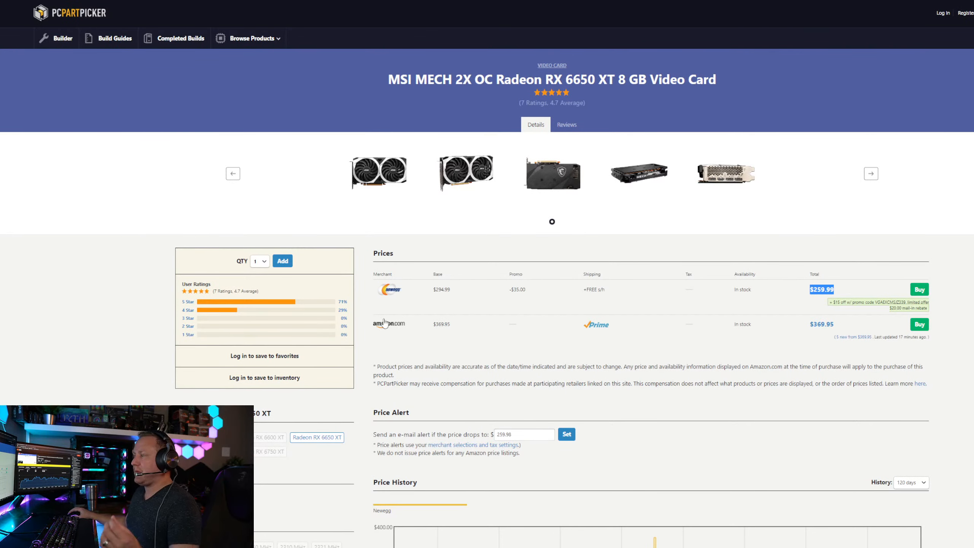
{"action": "left_click", "coordinate": [289, 263]}
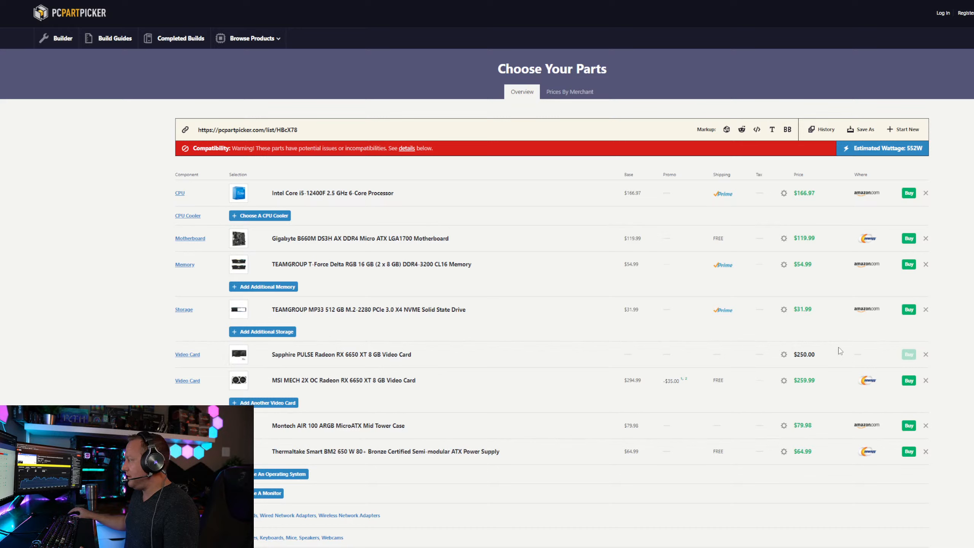
{"action": "left_click", "coordinate": [926, 354]}
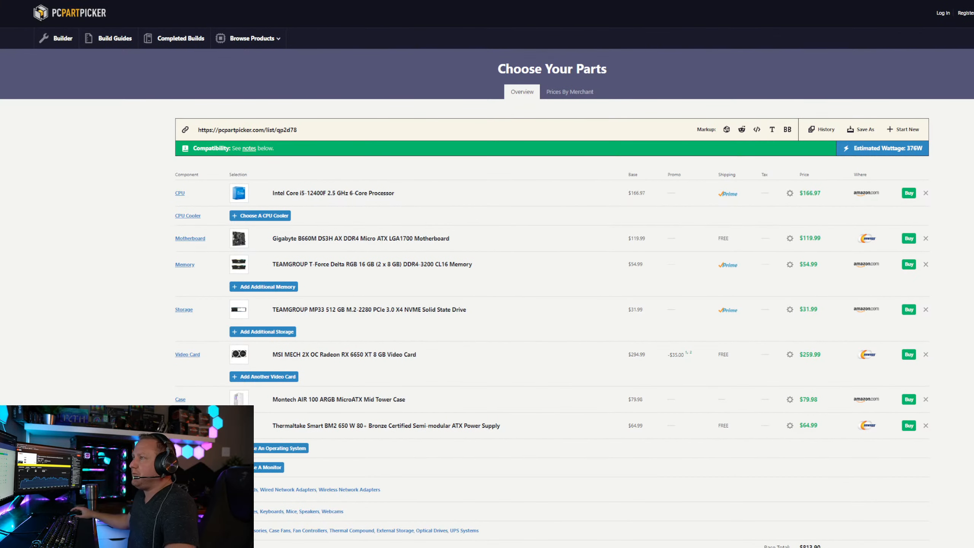
{"action": "right_click", "coordinate": [20, 1]}
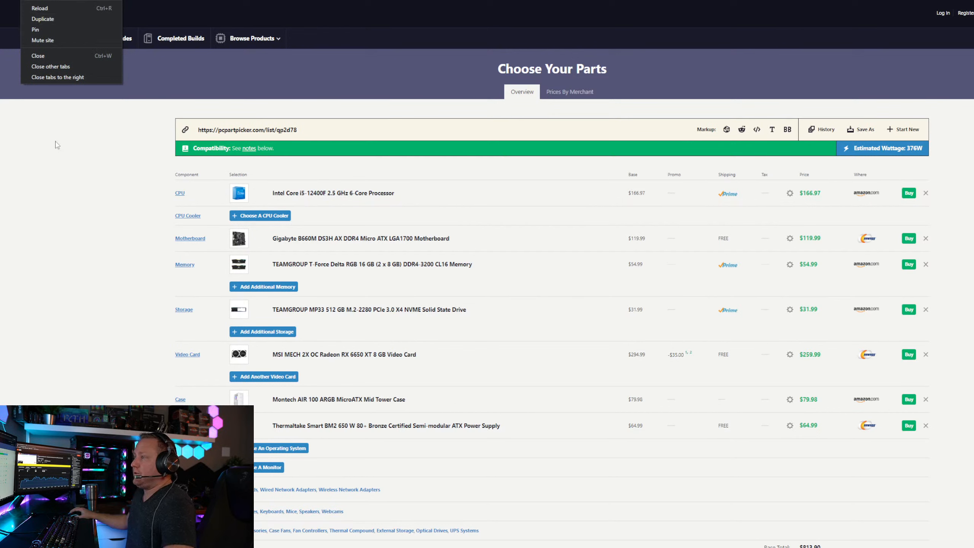
{"action": "left_click", "coordinate": [61, 179]}
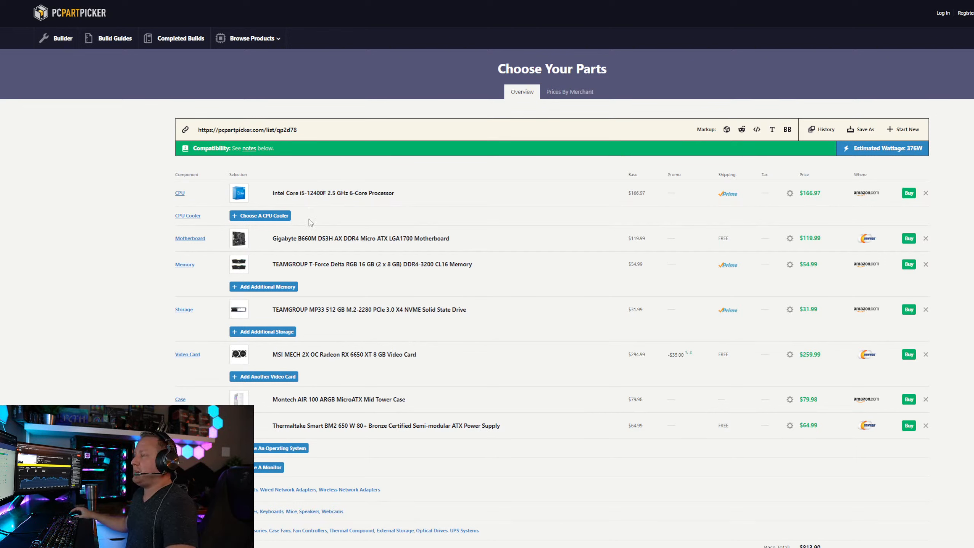
Review the chosen memory, storage, video card, case and power supply in the part list, highlighting their names
{"action": "left_click_drag", "start_coordinate": [476, 253], "coordinate": [534, 324]}
{"action": "left_click", "coordinate": [535, 327]}
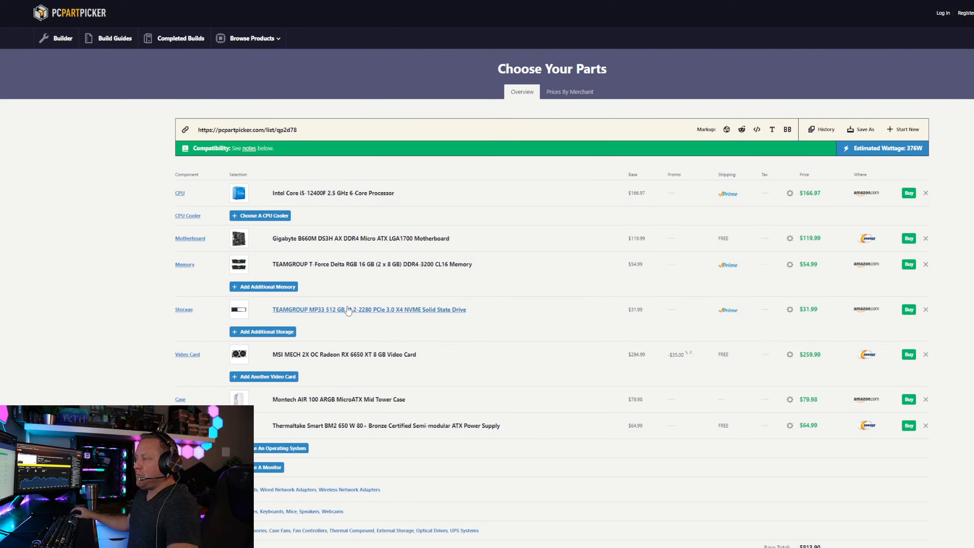
{"action": "left_click_drag", "start_coordinate": [489, 320], "coordinate": [279, 310]}
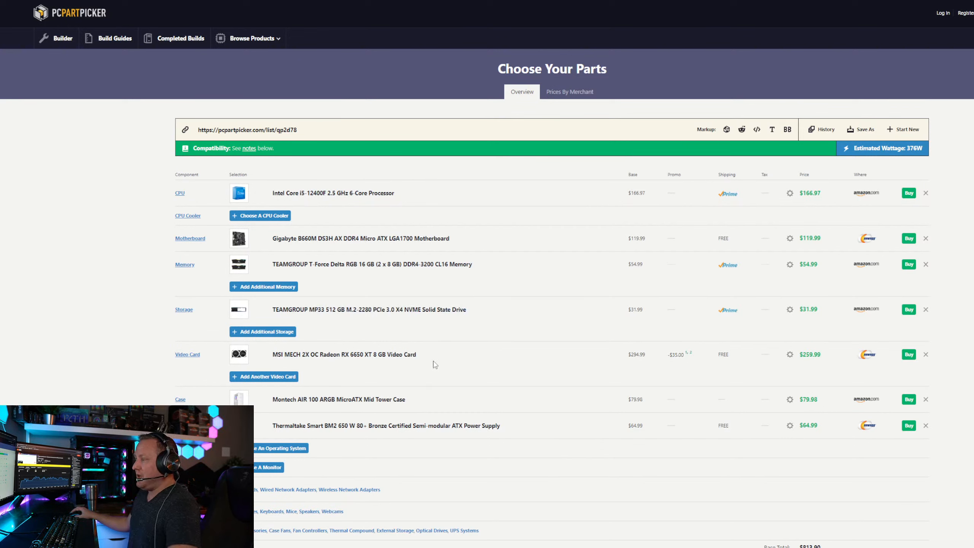
{"action": "left_click_drag", "start_coordinate": [435, 365], "coordinate": [274, 359]}
{"action": "left_click_drag", "start_coordinate": [409, 392], "coordinate": [282, 401]}
{"action": "left_click_drag", "start_coordinate": [543, 429], "coordinate": [271, 426]}
{"action": "left_click", "coordinate": [106, 291]}
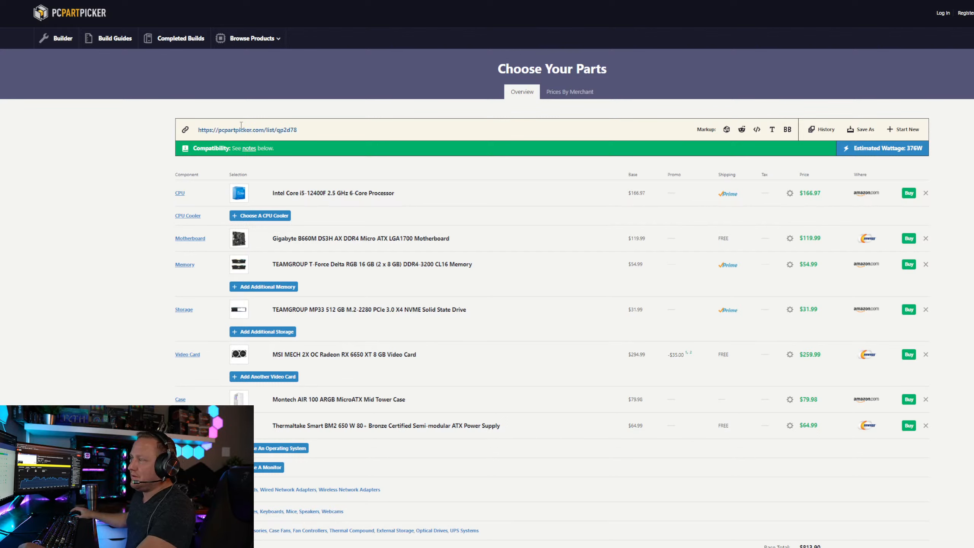
Duplicate the part list page and capture the full part list as a Snipping Tool screenshot
{"action": "right_click", "coordinate": [22, 1]}
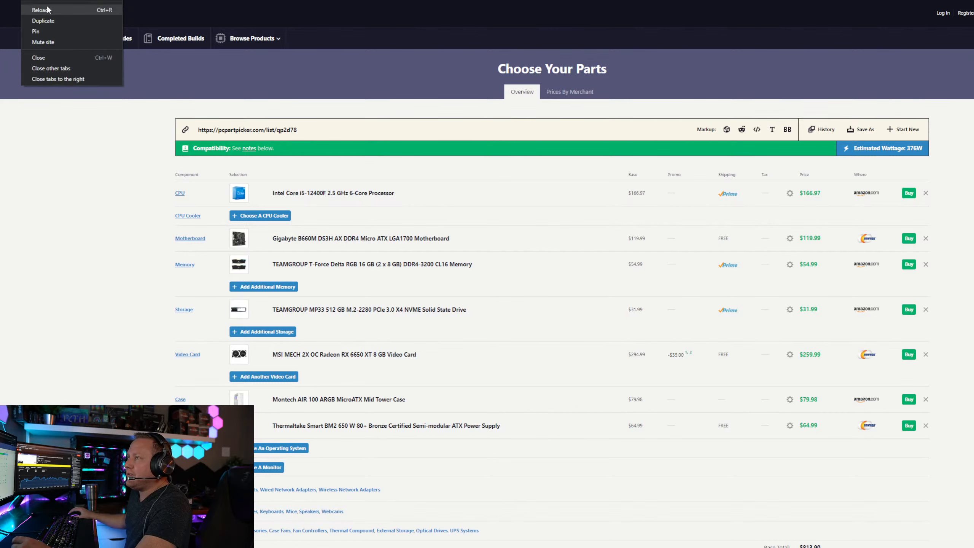
{"action": "left_click", "coordinate": [53, 21]}
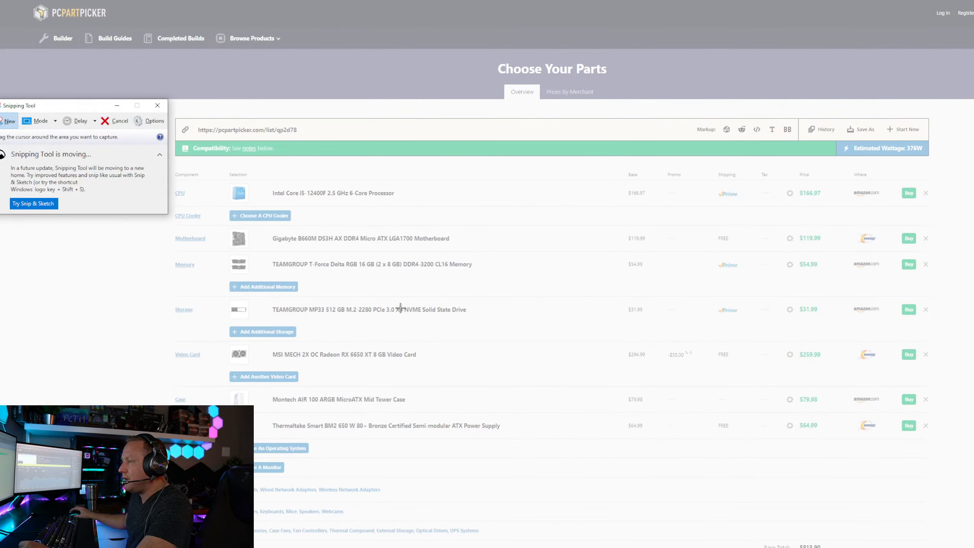
{"action": "key", "text": "Escape"}
{"action": "left_click", "coordinate": [9, 121]}
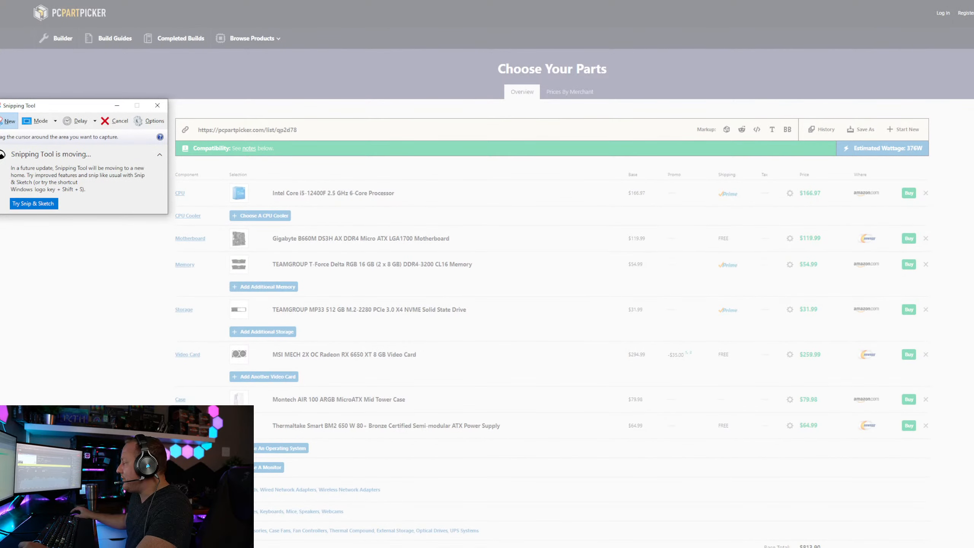
{"action": "left_click_drag", "start_coordinate": [133, 101], "coordinate": [972, 545]}
{"action": "key", "text": "alt+Tab"}
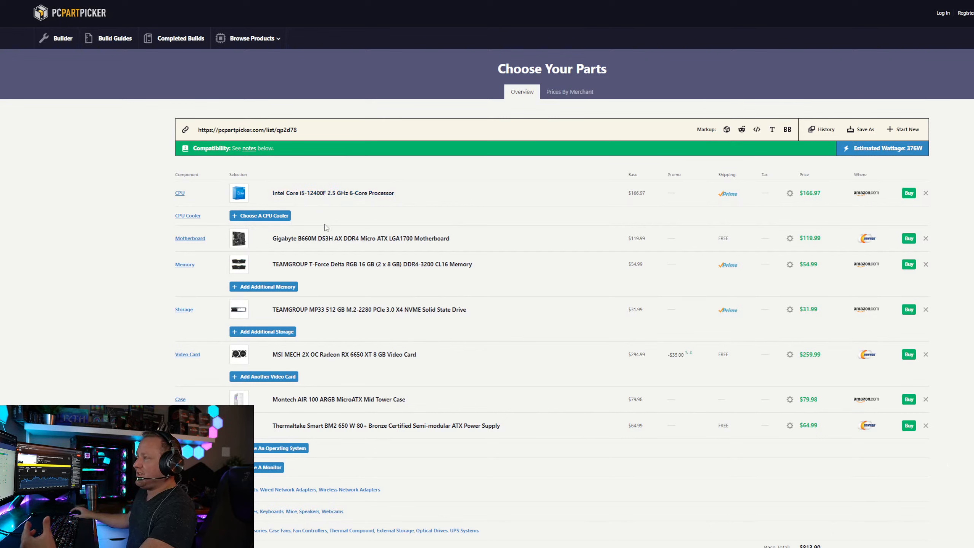
Remove the Intel Core i5-12400F from the part list and open the CPU selection page
{"action": "left_click_drag", "start_coordinate": [495, 268], "coordinate": [605, 468]}
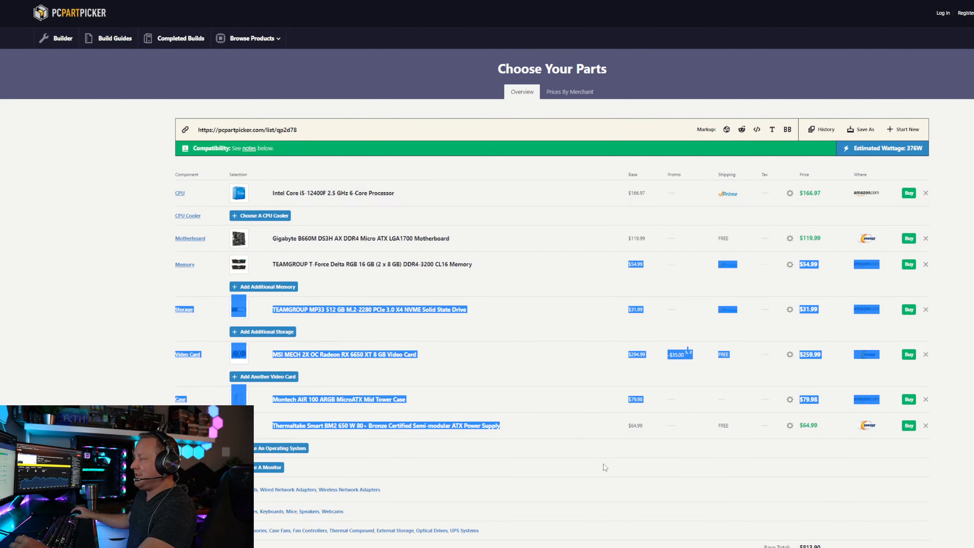
{"action": "left_click", "coordinate": [605, 467]}
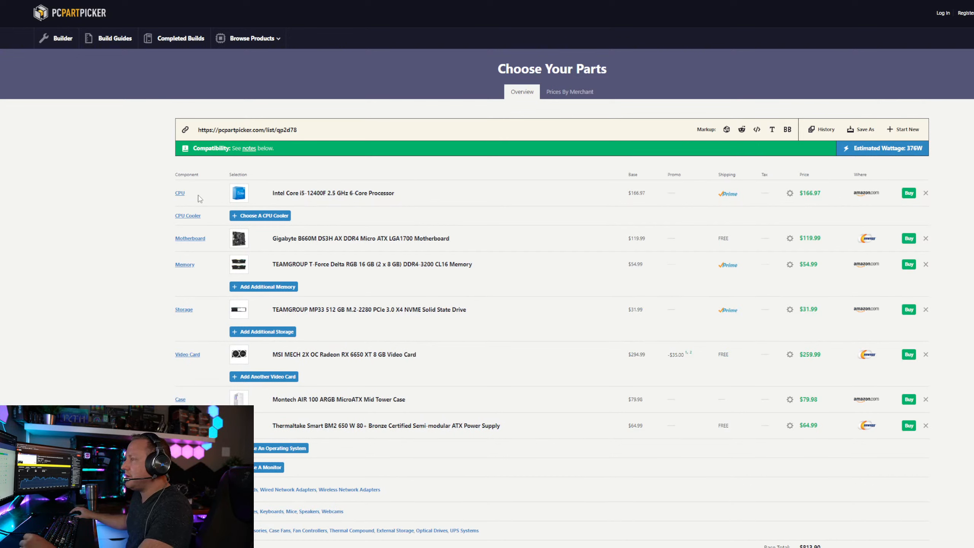
{"action": "left_click", "coordinate": [180, 192]}
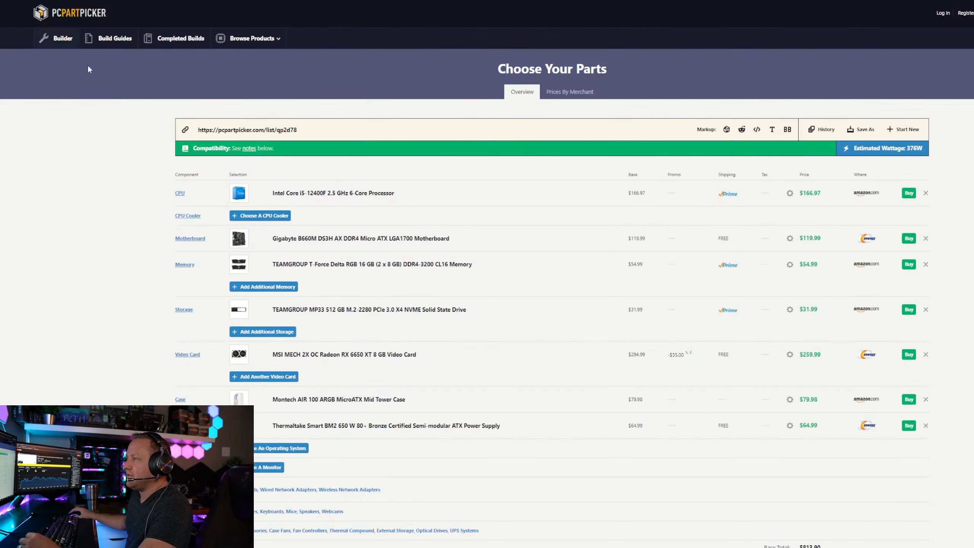
{"action": "left_click", "coordinate": [926, 194]}
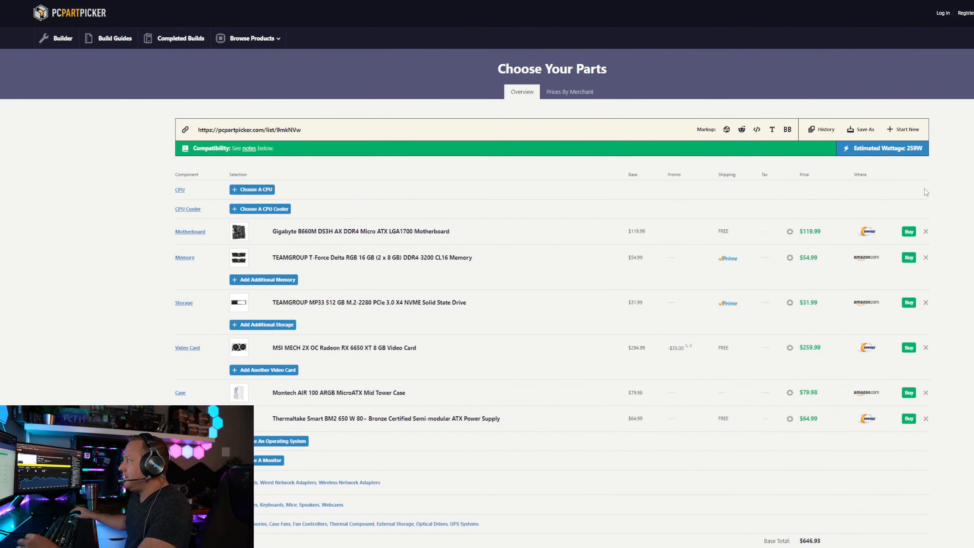
{"action": "left_click", "coordinate": [259, 190]}
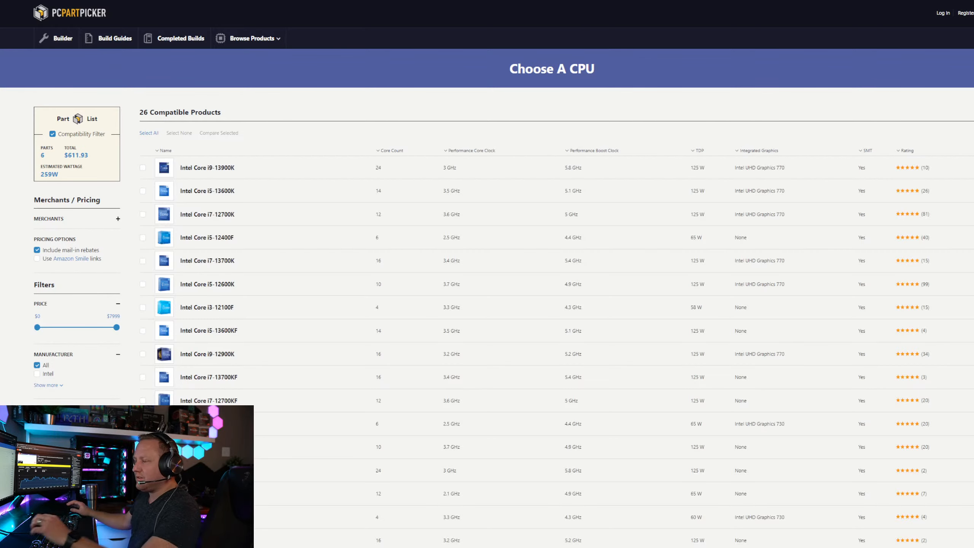
Examine the compatible CPUs and the expanded list of socket filter options, and return to the part list
{"action": "scroll", "coordinate": [250, 211], "scroll_direction": "down", "scroll_amount": 10}
{"action": "scroll", "coordinate": [487, 269], "scroll_direction": "down", "scroll_amount": 5}
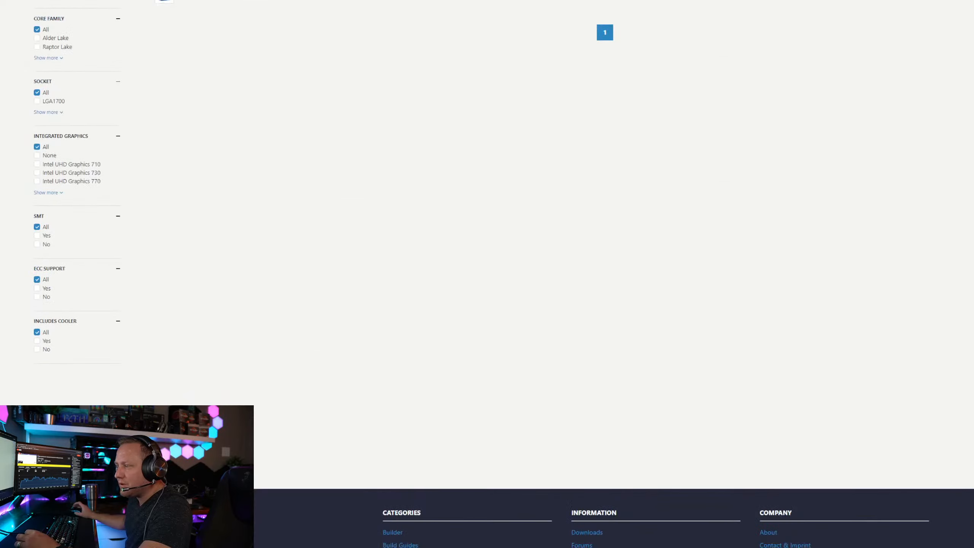
{"action": "scroll", "coordinate": [487, 269], "scroll_direction": "up", "scroll_amount": 4}
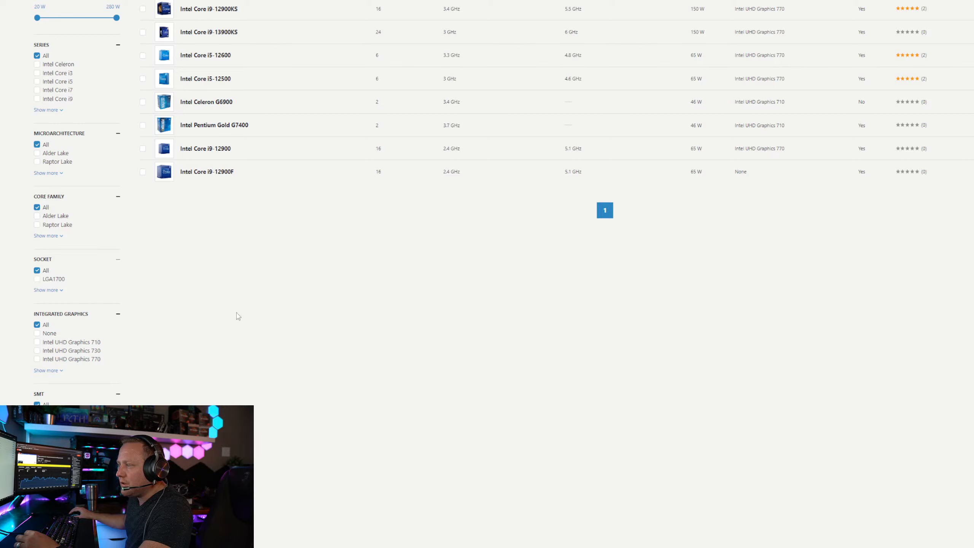
{"action": "left_click", "coordinate": [61, 294]}
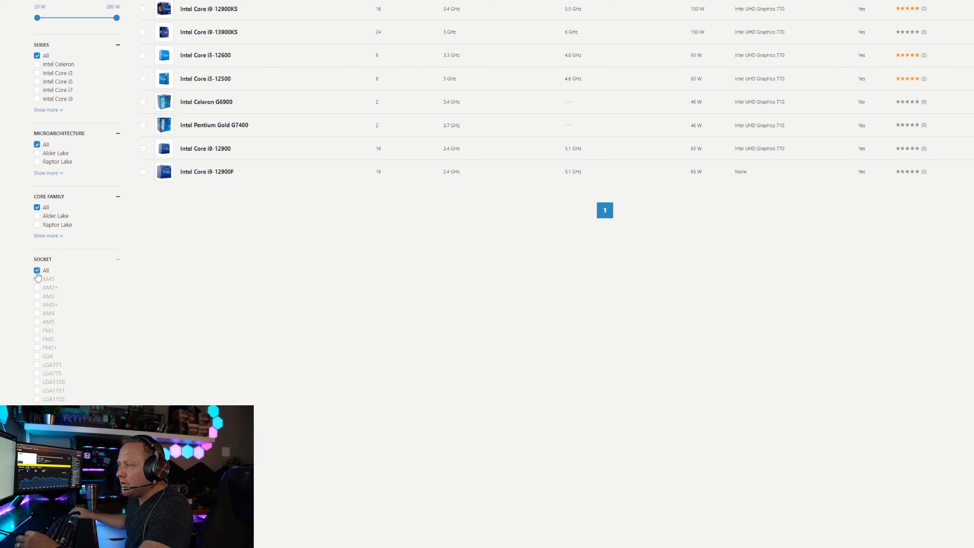
{"action": "scroll", "coordinate": [100, 378], "scroll_direction": "up", "scroll_amount": 3}
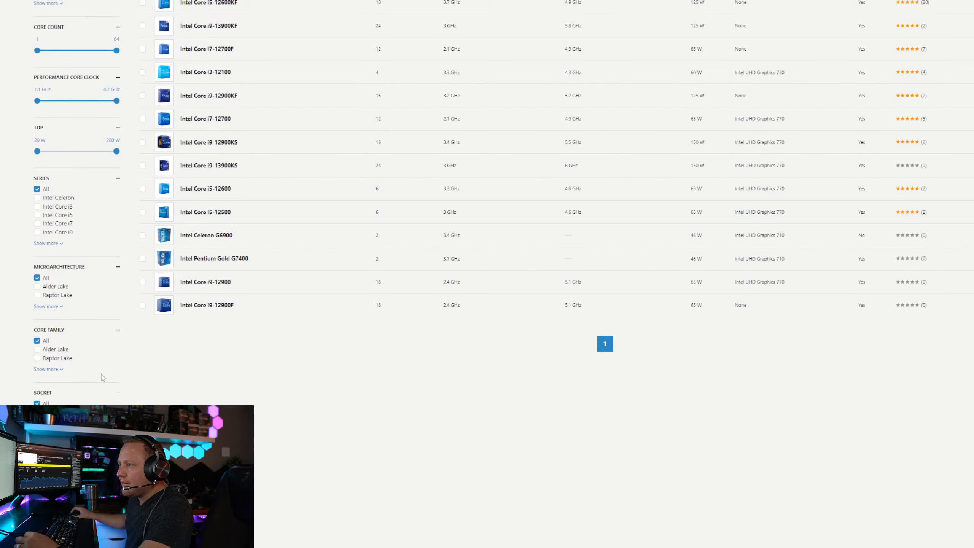
{"action": "scroll", "coordinate": [102, 376], "scroll_direction": "up", "scroll_amount": 10}
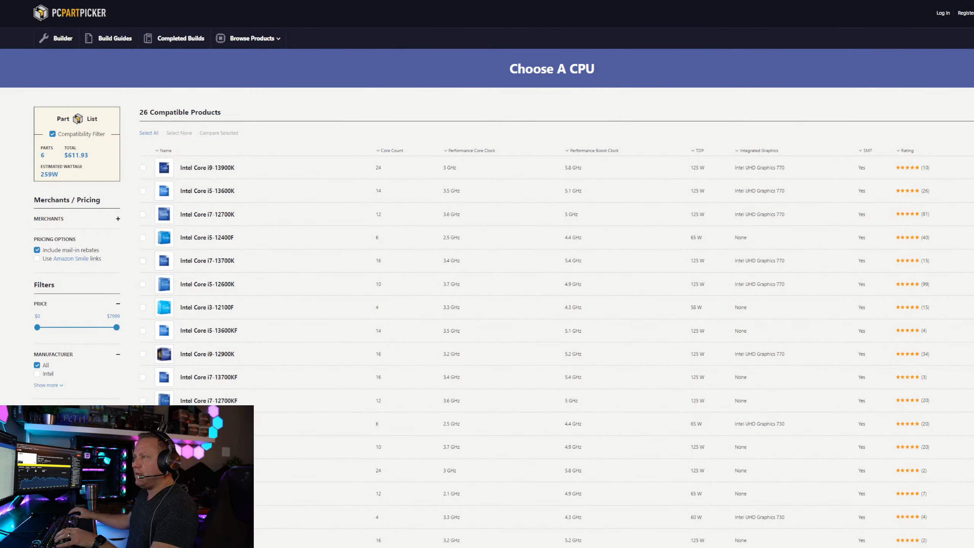
{"action": "key", "text": "alt+Left"}
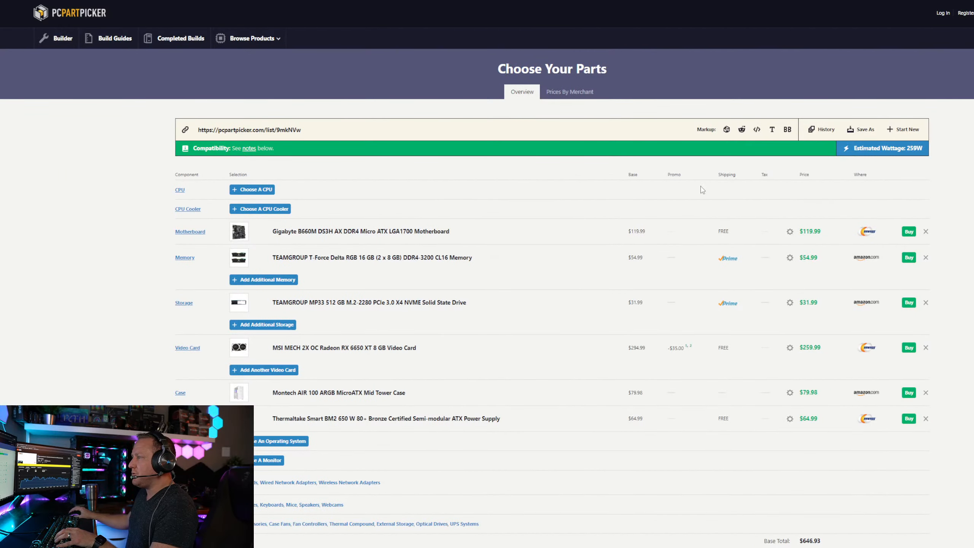
Start a new part list and search its CPU selection for 5600
{"action": "left_click", "coordinate": [904, 130]}
{"action": "left_click", "coordinate": [269, 178]}
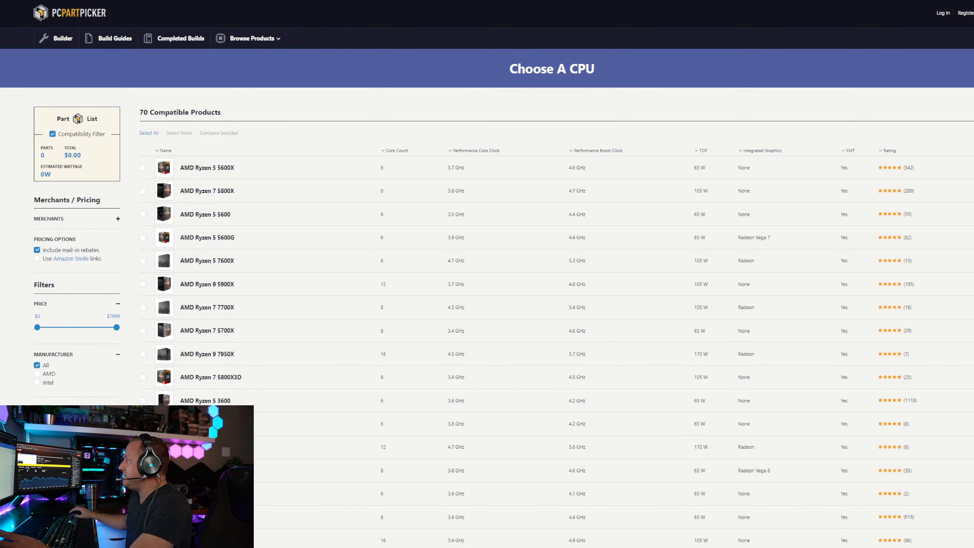
{"action": "type", "text": "5600"}
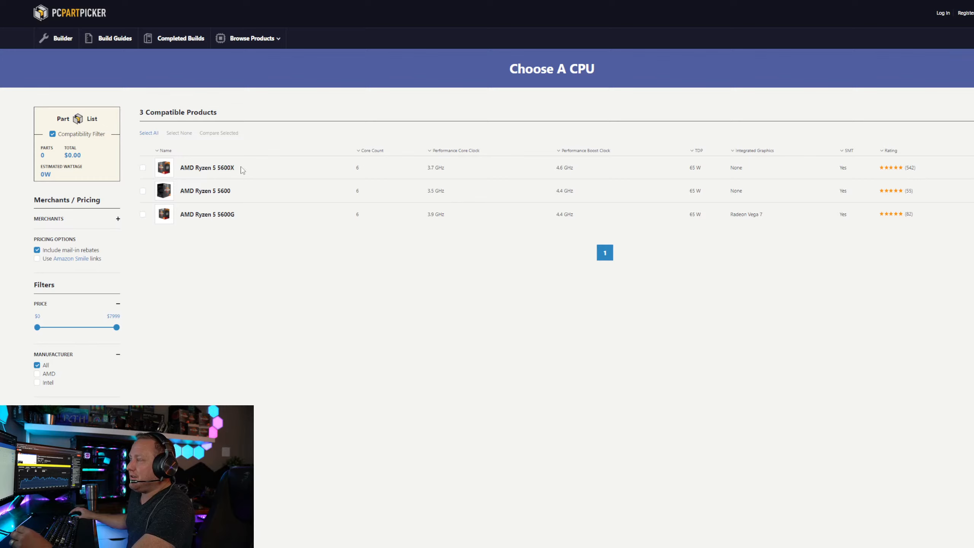
Compare the core and boost clocks of the AMD Ryzen 5 5600X and Ryzen 5 5600, highlighting their values
{"action": "left_click_drag", "start_coordinate": [431, 166], "coordinate": [450, 167]}
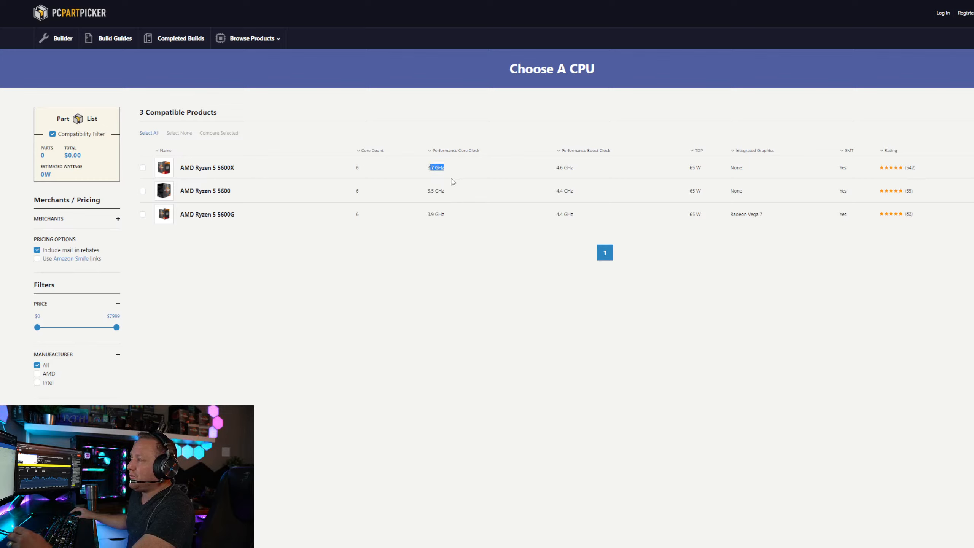
{"action": "left_click", "coordinate": [454, 180]}
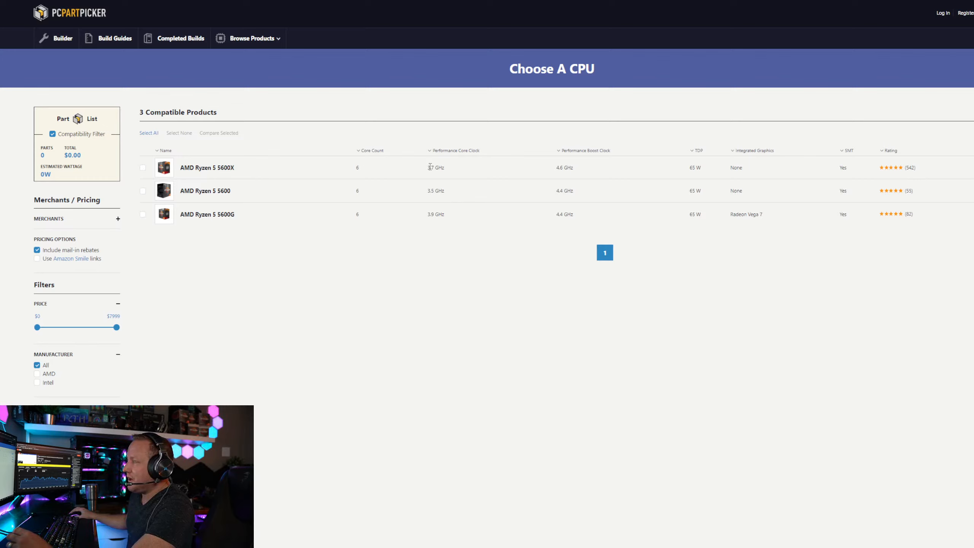
{"action": "left_click_drag", "start_coordinate": [430, 167], "coordinate": [581, 192]}
{"action": "left_click", "coordinate": [591, 192]}
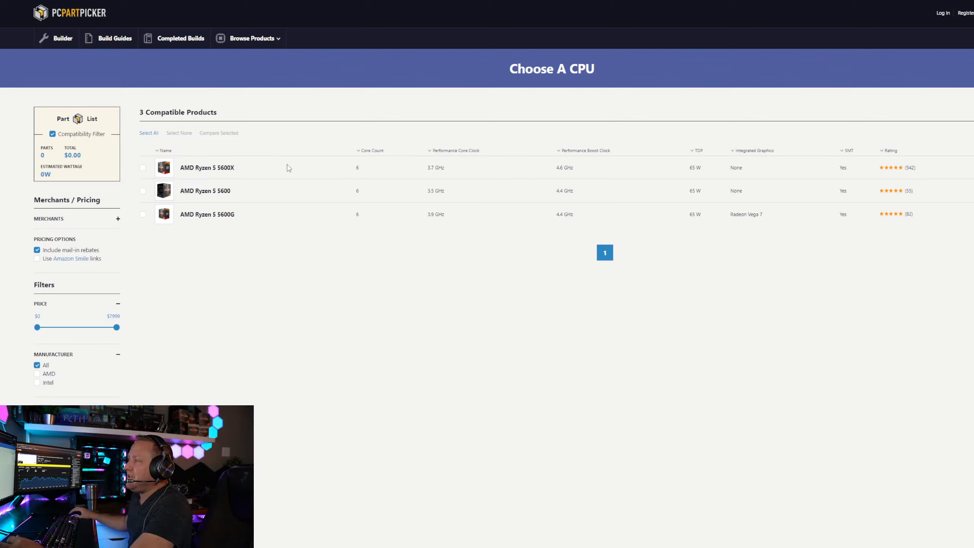
{"action": "left_click_drag", "start_coordinate": [263, 176], "coordinate": [182, 168]}
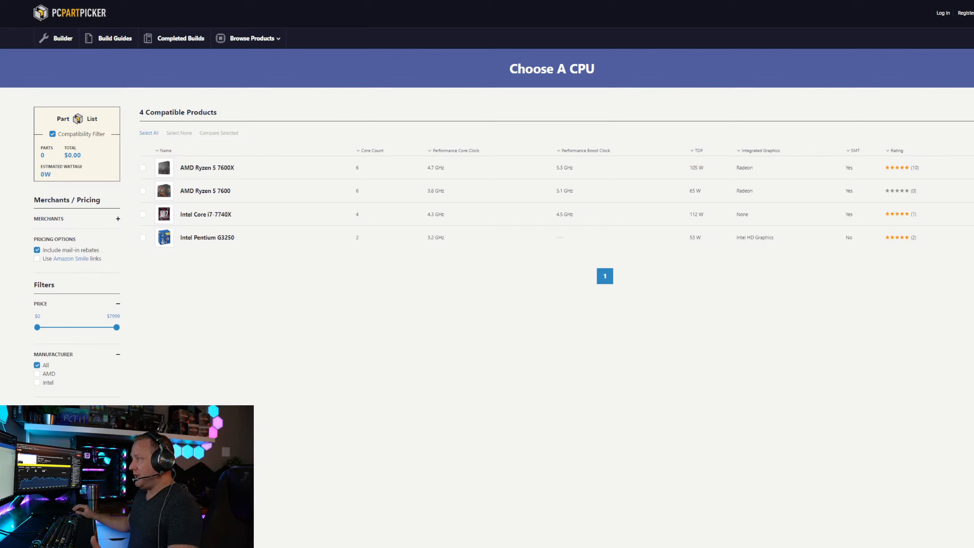
Compare the core and boost clocks of the AMD Ryzen 5 7600X and Ryzen 5 7600, highlighting their rows
{"action": "left_click_drag", "start_coordinate": [447, 193], "coordinate": [224, 174]}
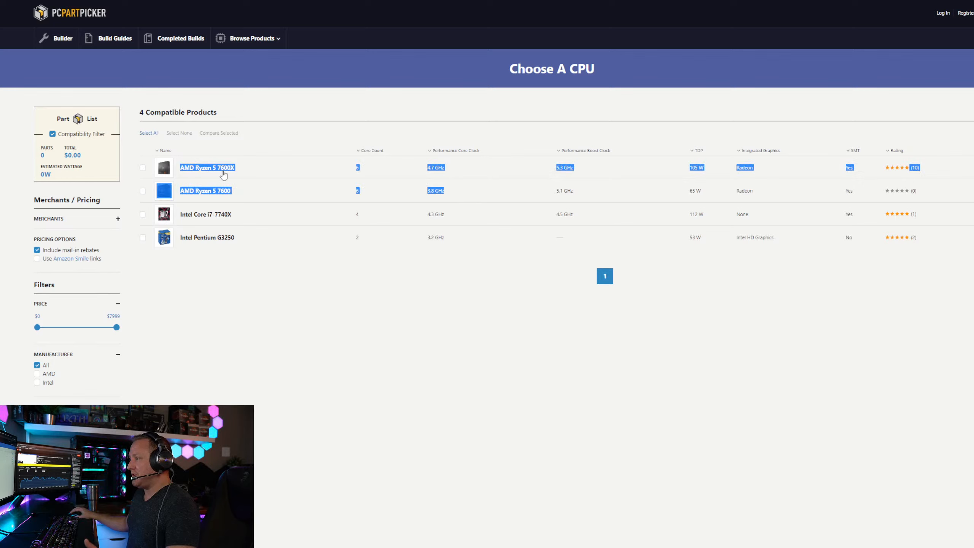
{"action": "left_click", "coordinate": [434, 192]}
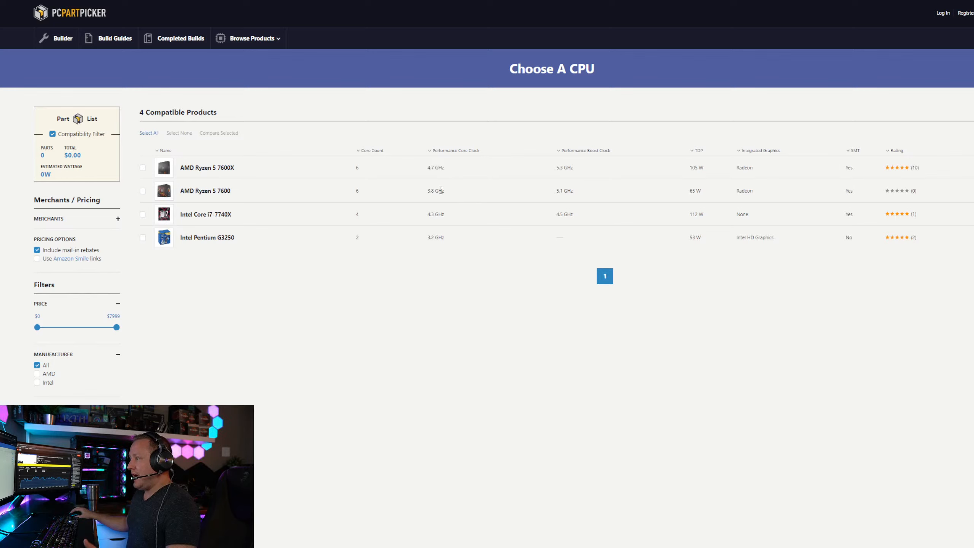
{"action": "left_click_drag", "start_coordinate": [447, 192], "coordinate": [581, 194]}
{"action": "left_click_drag", "start_coordinate": [426, 169], "coordinate": [586, 168]}
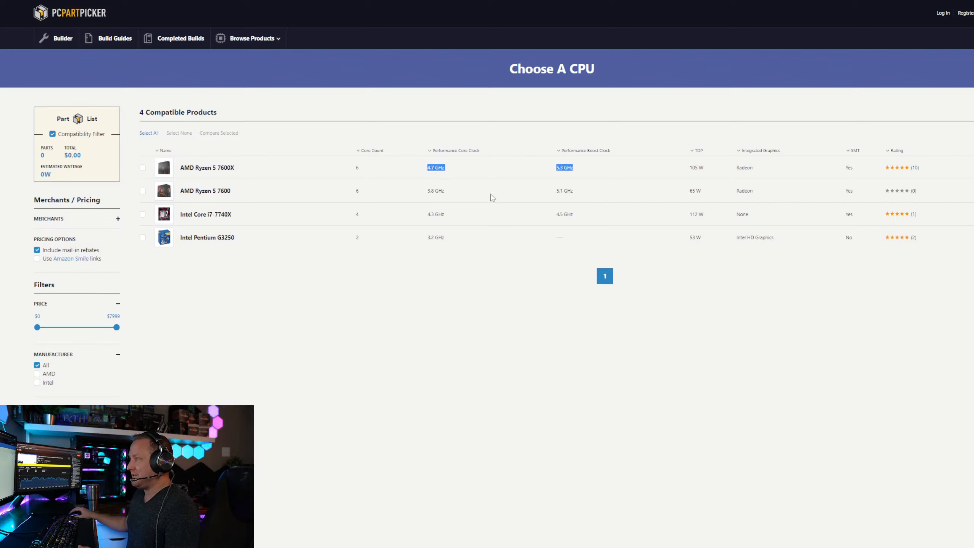
{"action": "left_click_drag", "start_coordinate": [431, 188], "coordinate": [488, 202]}
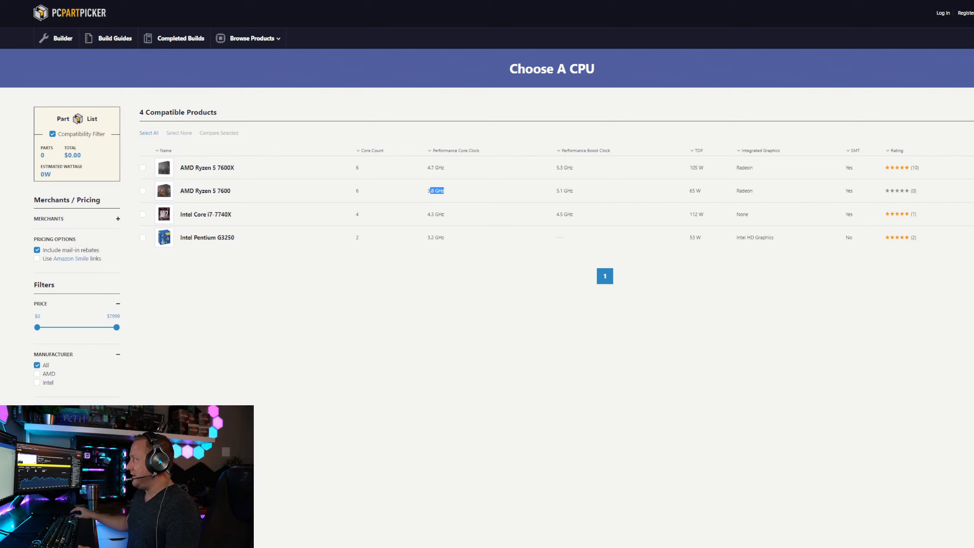
{"action": "left_click", "coordinate": [690, 191]}
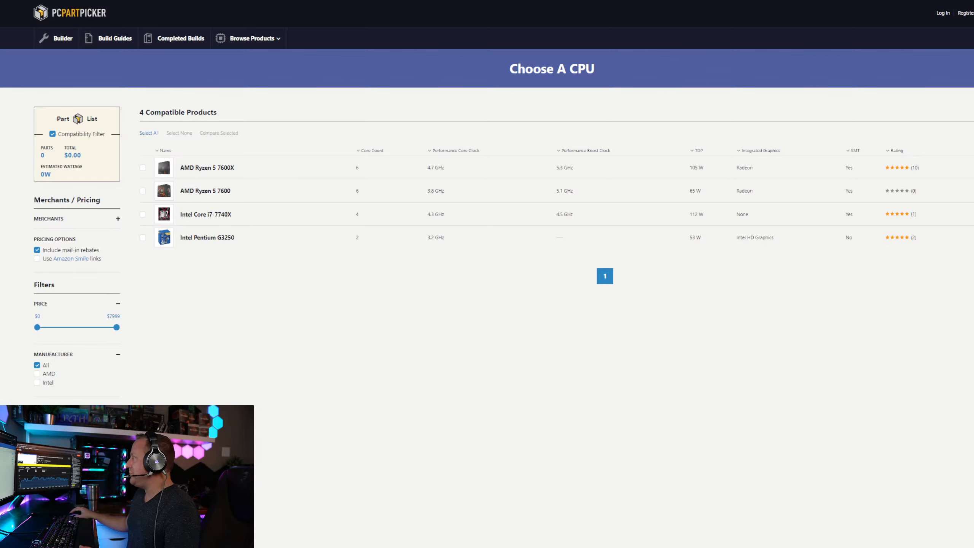
Search the CPU selection for ryzen 5600
{"action": "type", "text": "ryzen"}
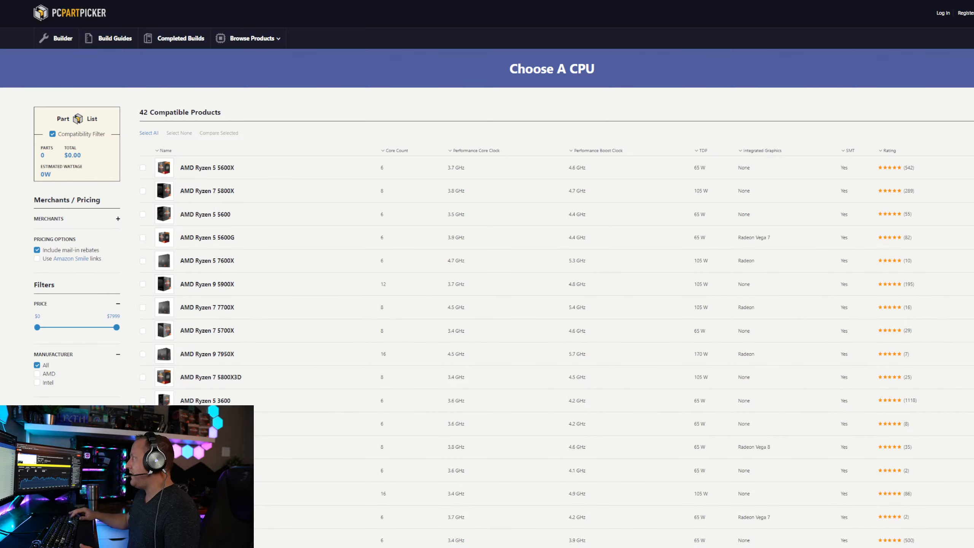
{"action": "type", "text": "7"}
{"action": "key", "text": "BackSpace"}
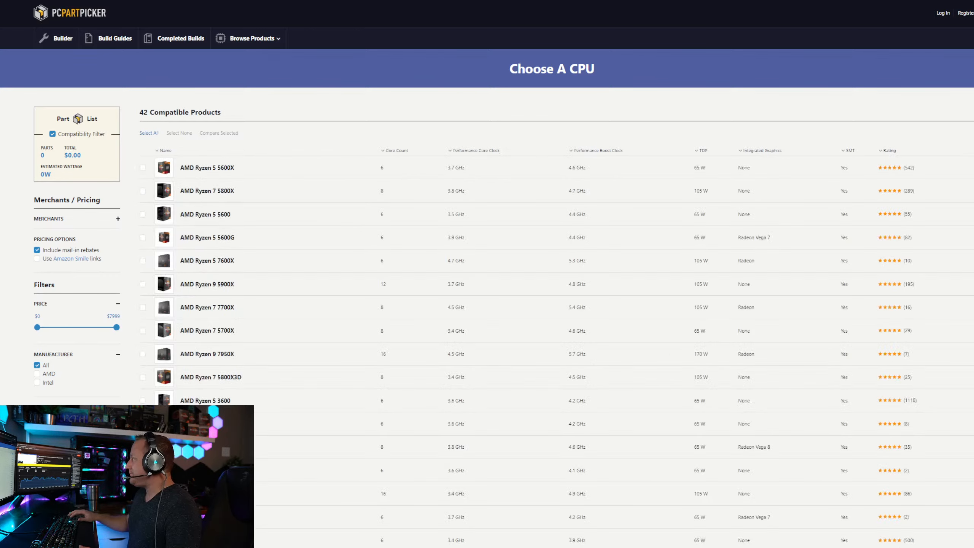
{"action": "type", "text": "5600"}
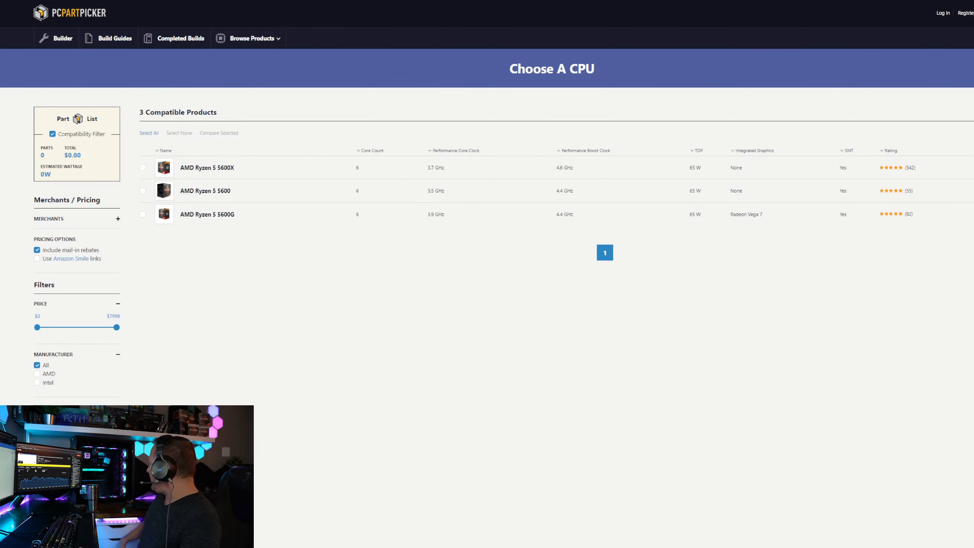
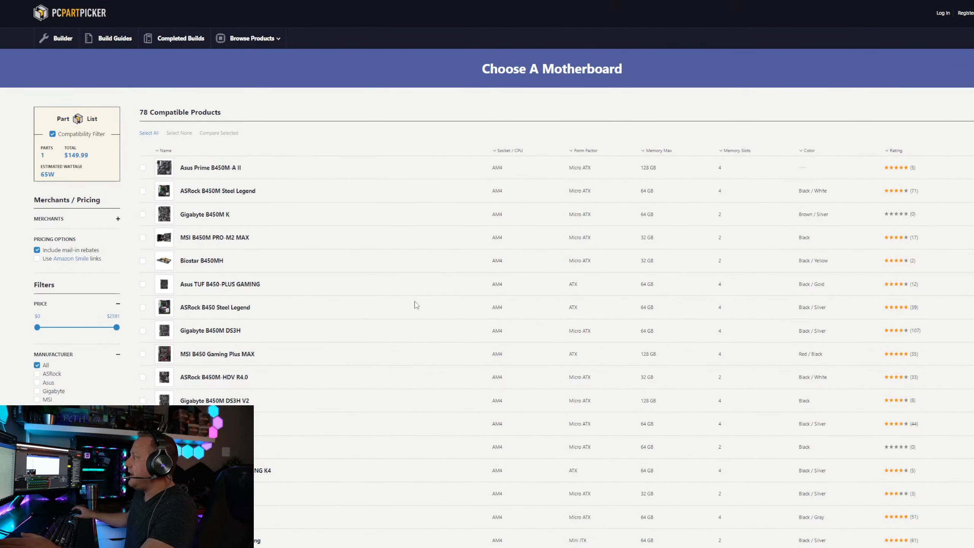
Filter the compatible B450 motherboards to those with Wi-Fi 6 or Wi-Fi 5 wireless networking
{"action": "scroll", "coordinate": [252, 368], "scroll_direction": "down", "scroll_amount": 15}
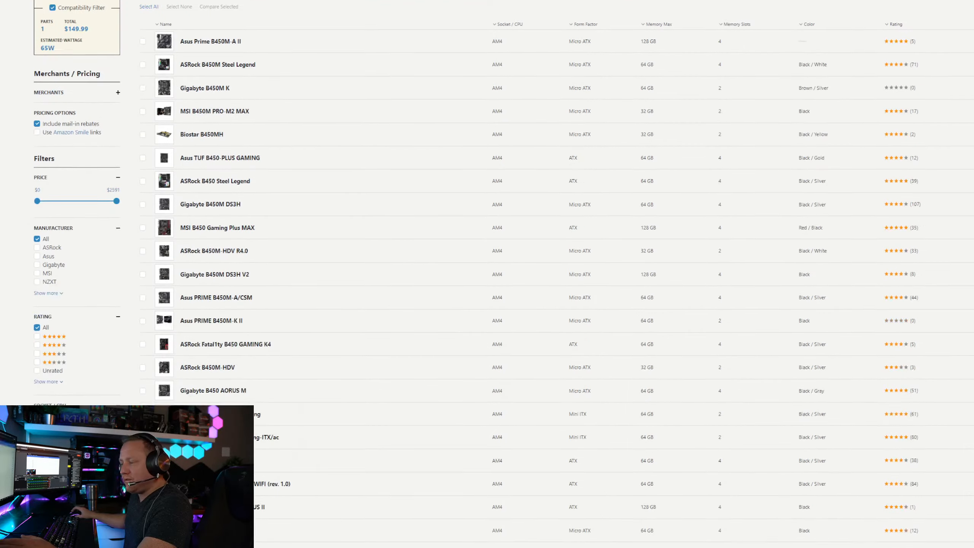
{"action": "scroll", "coordinate": [498, 269], "scroll_direction": "down", "scroll_amount": 15}
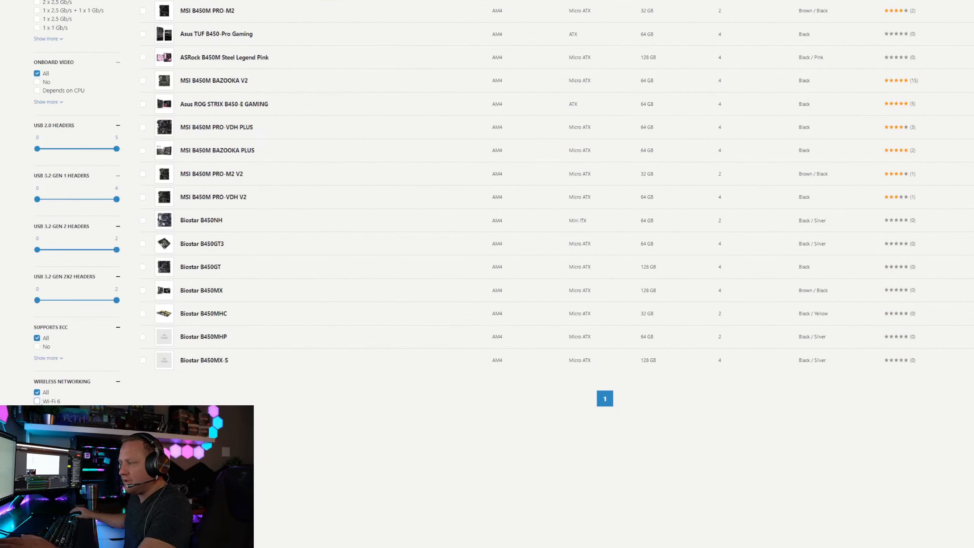
{"action": "left_click", "coordinate": [37, 401]}
{"action": "scroll", "coordinate": [417, 406], "scroll_direction": "up", "scroll_amount": 5}
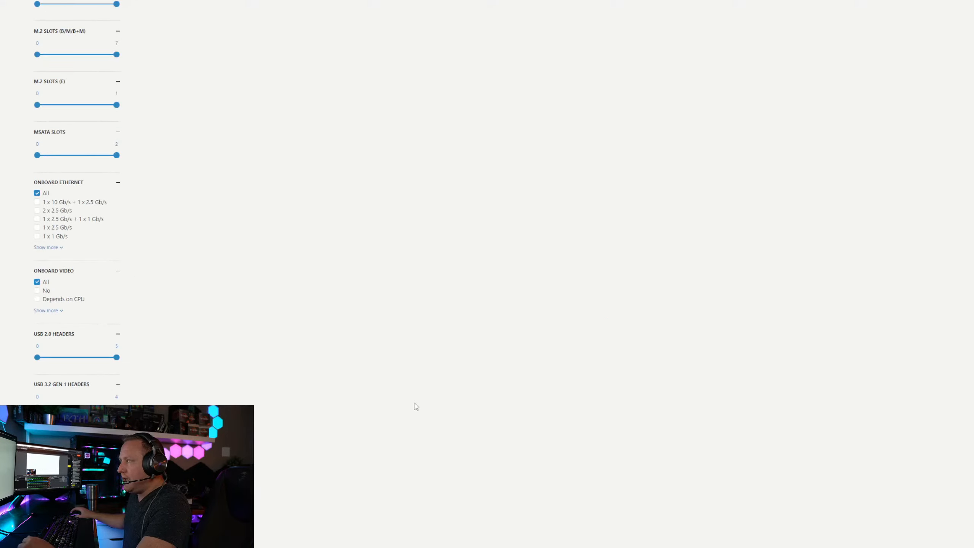
{"action": "scroll", "coordinate": [416, 406], "scroll_direction": "up", "scroll_amount": 8}
{"action": "scroll", "coordinate": [487, 274], "scroll_direction": "up", "scroll_amount": 10}
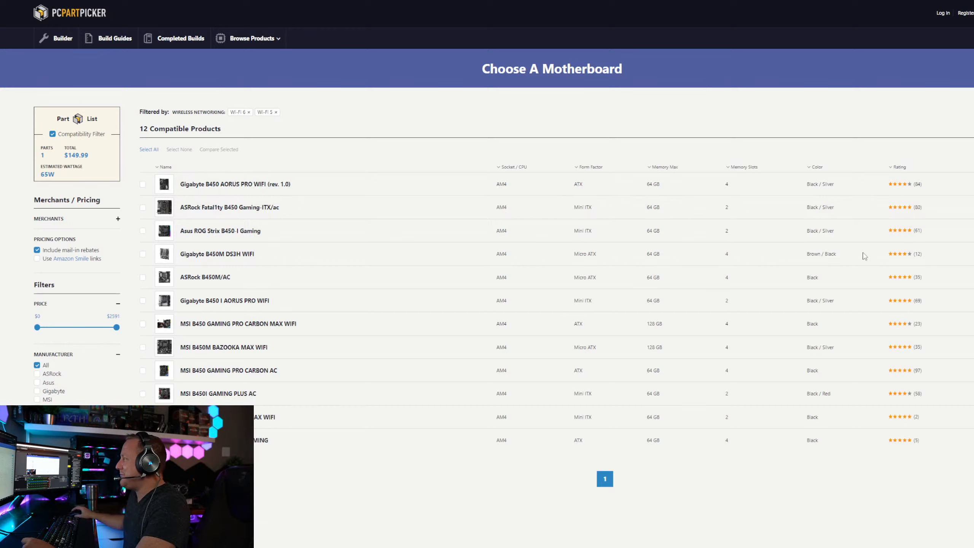
{"action": "mouse_move", "coordinate": [160, 233]}
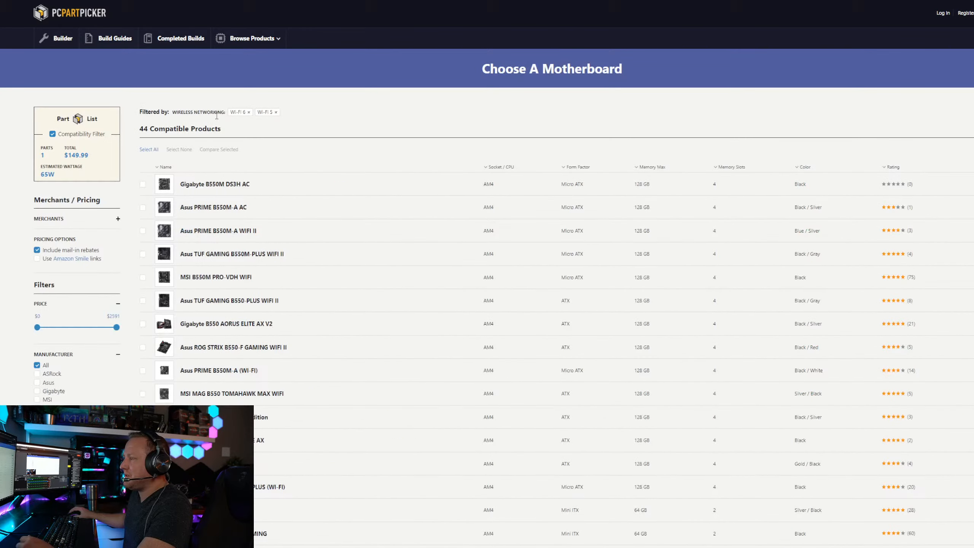
Open the Gigabyte B550M DS3H AC motherboard page and examine its first product photo enlarged
{"action": "mouse_move", "coordinate": [165, 232]}
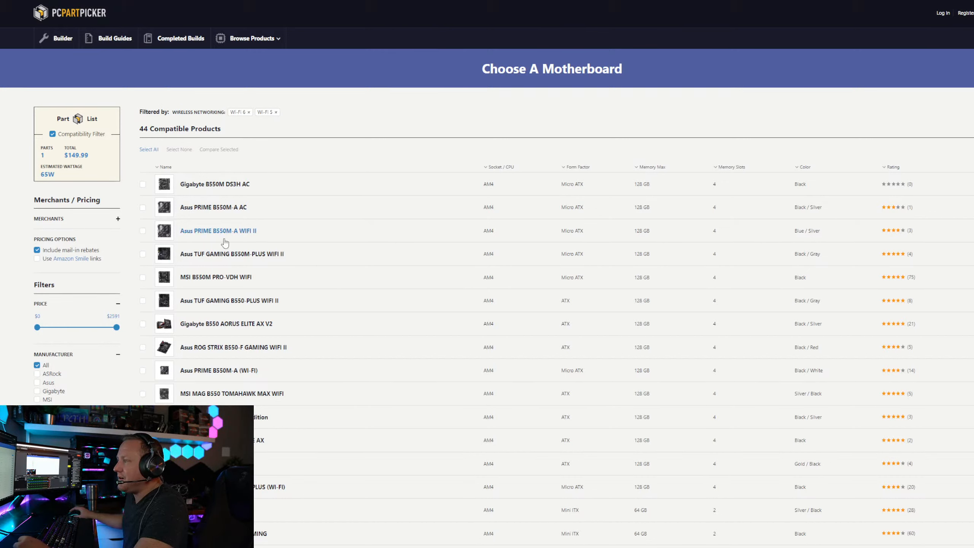
{"action": "mouse_move", "coordinate": [158, 187]}
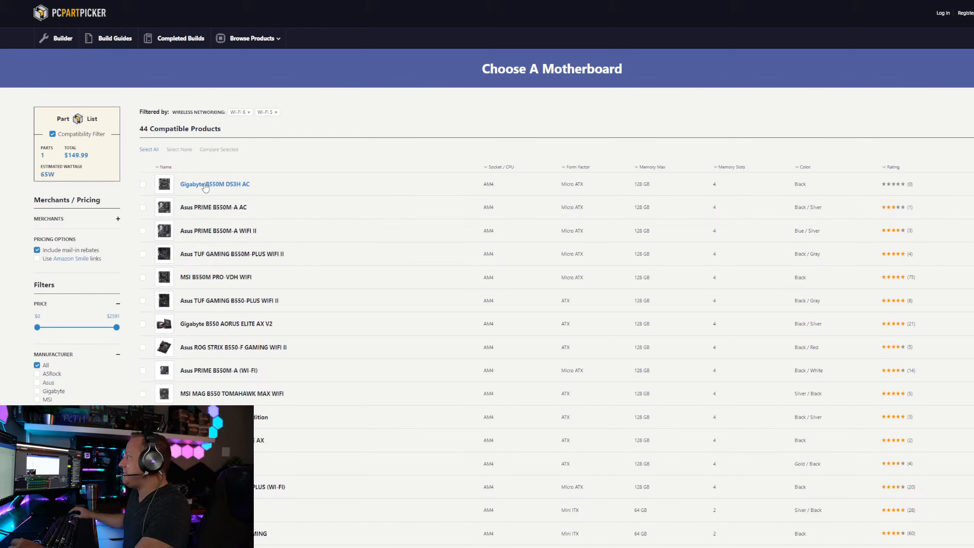
{"action": "left_click", "coordinate": [206, 185]}
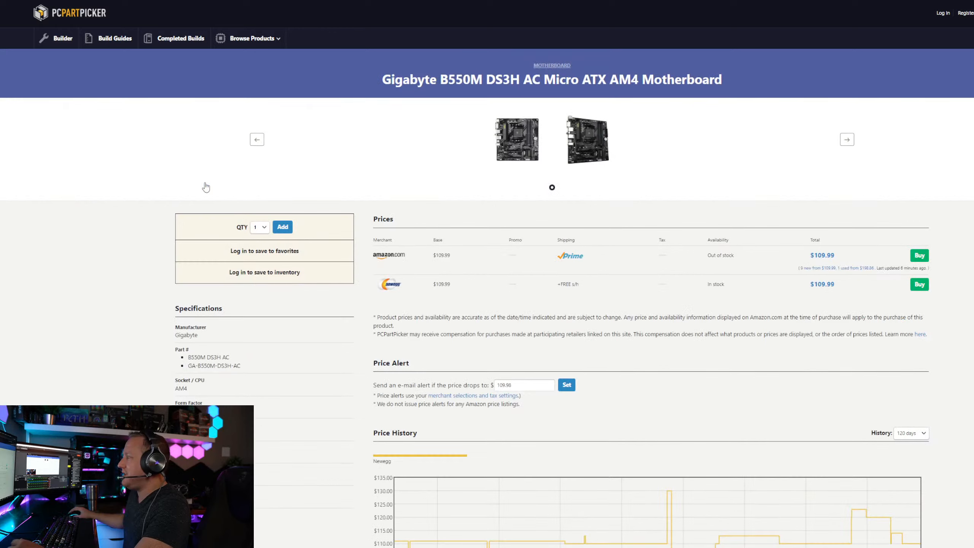
{"action": "left_click", "coordinate": [518, 139]}
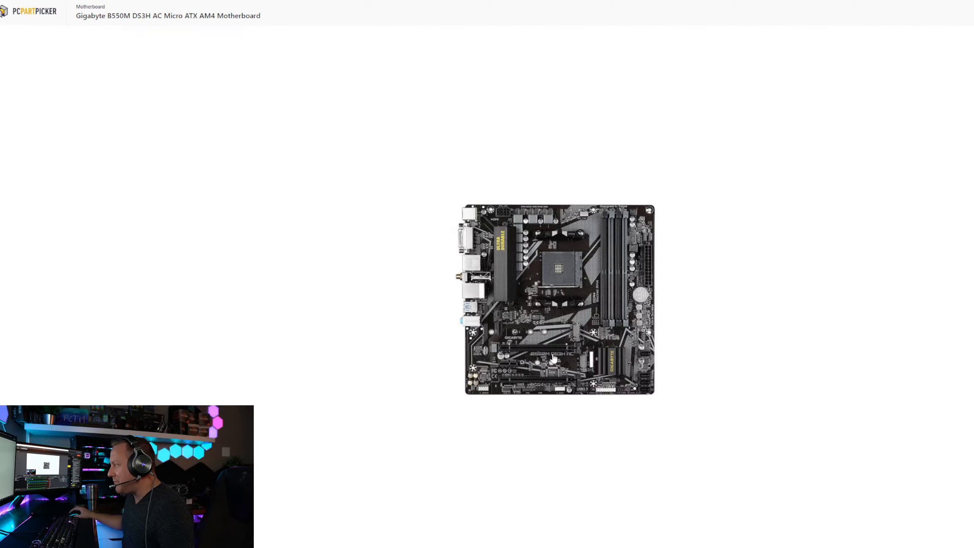
{"action": "scroll", "coordinate": [551, 353], "scroll_direction": "up", "scroll_amount": 2, "text": "ctrl"}
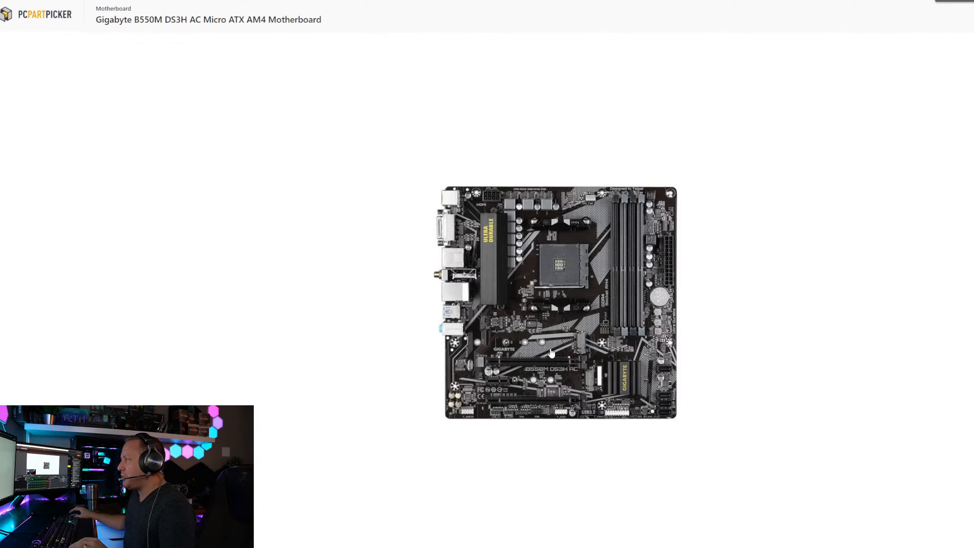
{"action": "scroll", "coordinate": [551, 353], "scroll_direction": "up", "scroll_amount": 4, "text": "ctrl"}
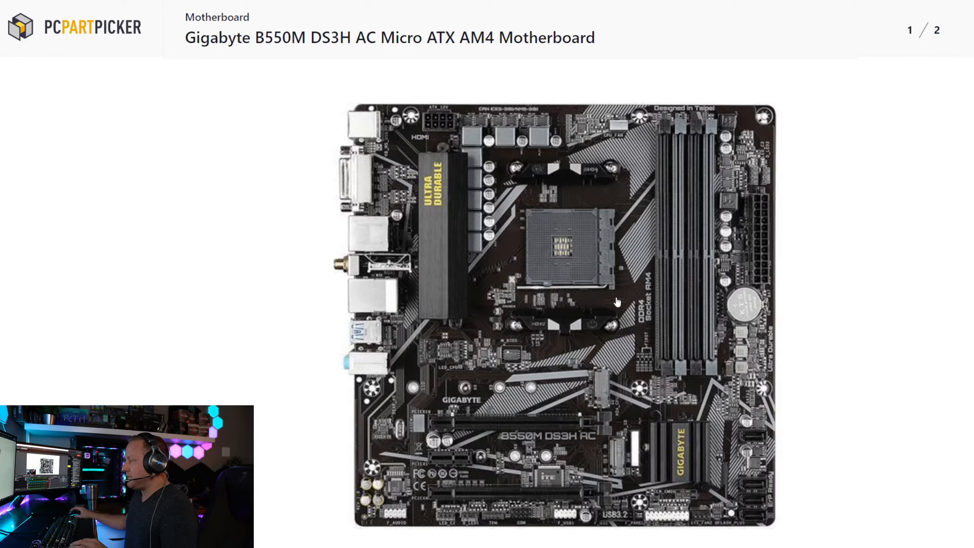
View the second product photo of the Gigabyte B550M DS3H AC and return to the motherboard list
{"action": "key", "text": "ctrl+minus"}
{"action": "key", "text": "ctrl+minus"}
{"action": "key", "text": "ctrl+minus"}
{"action": "key", "text": "ctrl+minus"}
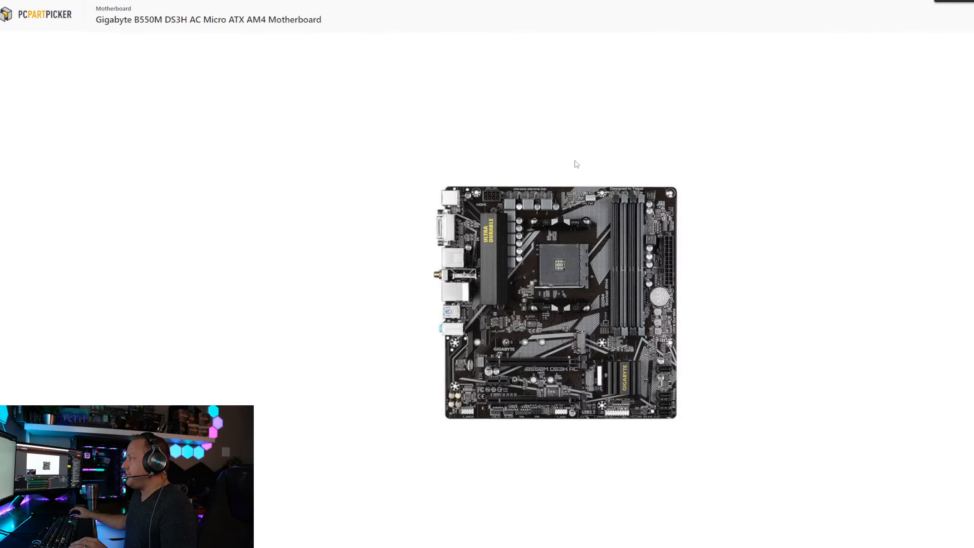
{"action": "key", "text": "Right"}
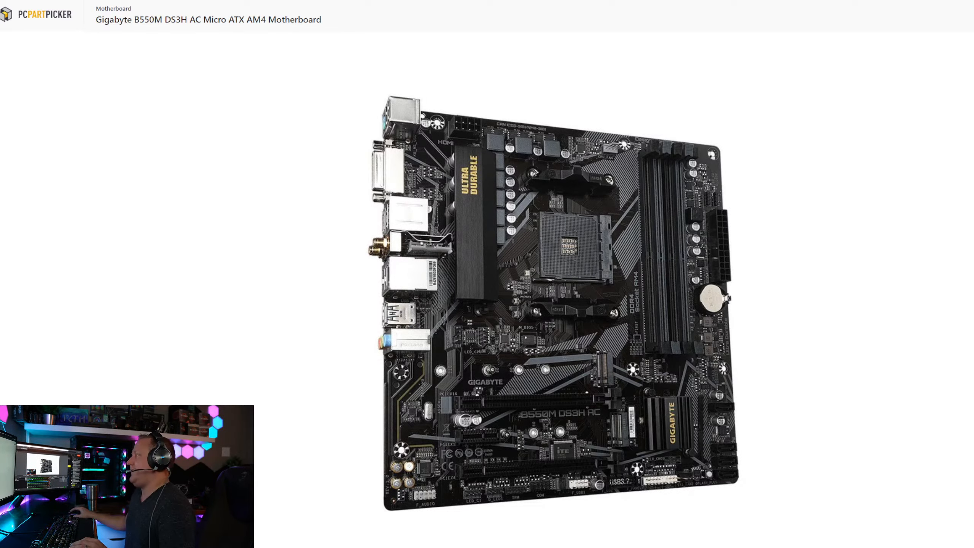
{"action": "key", "text": "Left"}
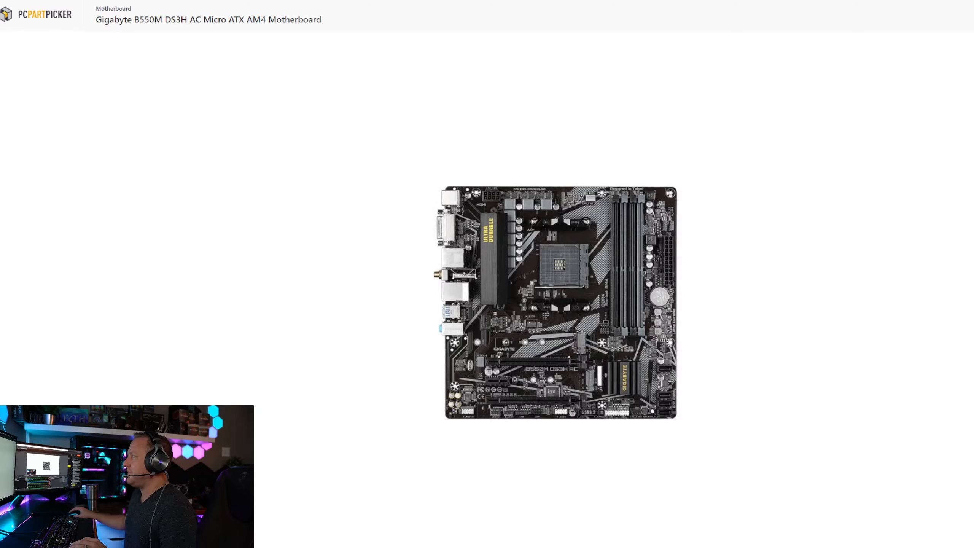
{"action": "key", "text": "Escape"}
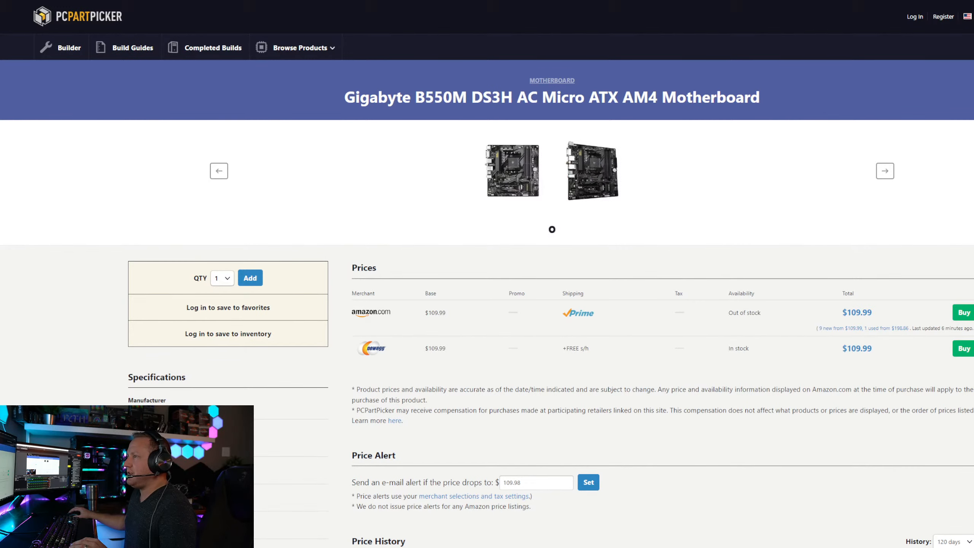
{"action": "key", "text": "alt+Left"}
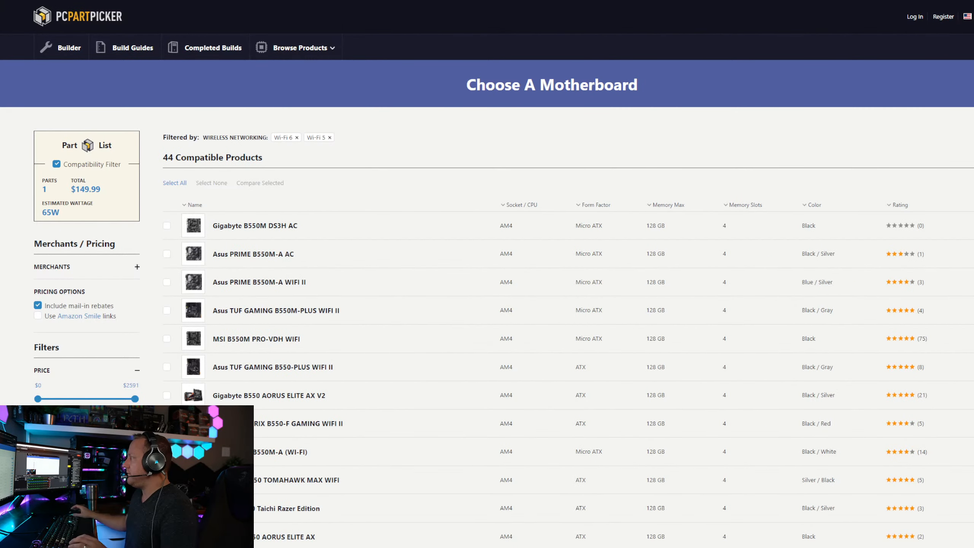
Open the Asus PRIME B550M-A AC motherboard page and browse its photos to the rear I/O ports
{"action": "mouse_move", "coordinate": [196, 256]}
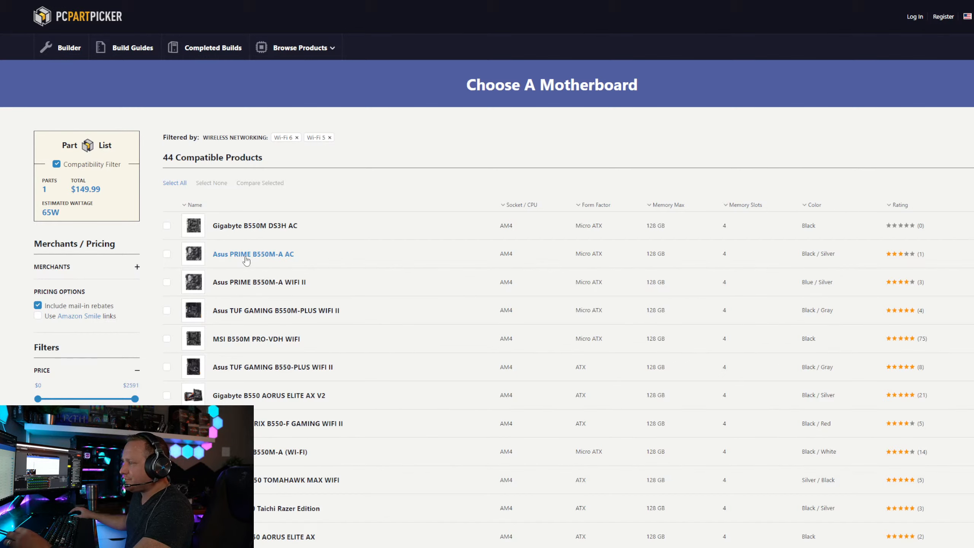
{"action": "left_click", "coordinate": [245, 255]}
{"action": "left_click", "coordinate": [363, 175]}
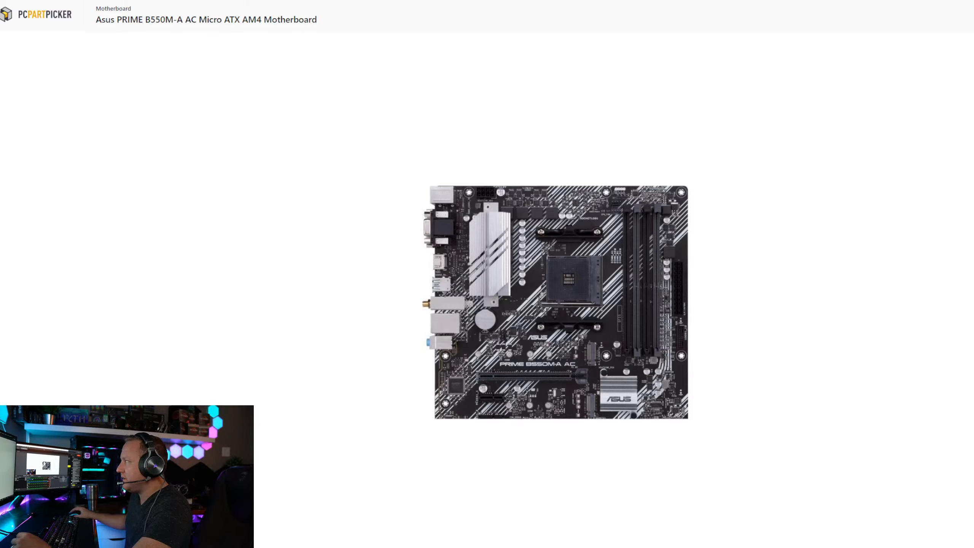
{"action": "key", "text": "Right"}
{"action": "key", "text": "Right"}
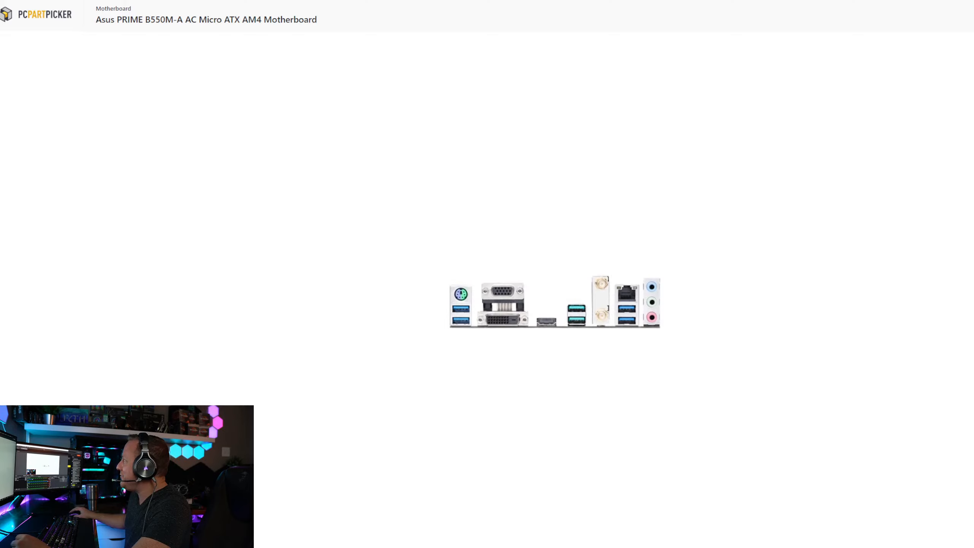
{"action": "key", "text": "Right"}
{"action": "key", "text": "Left"}
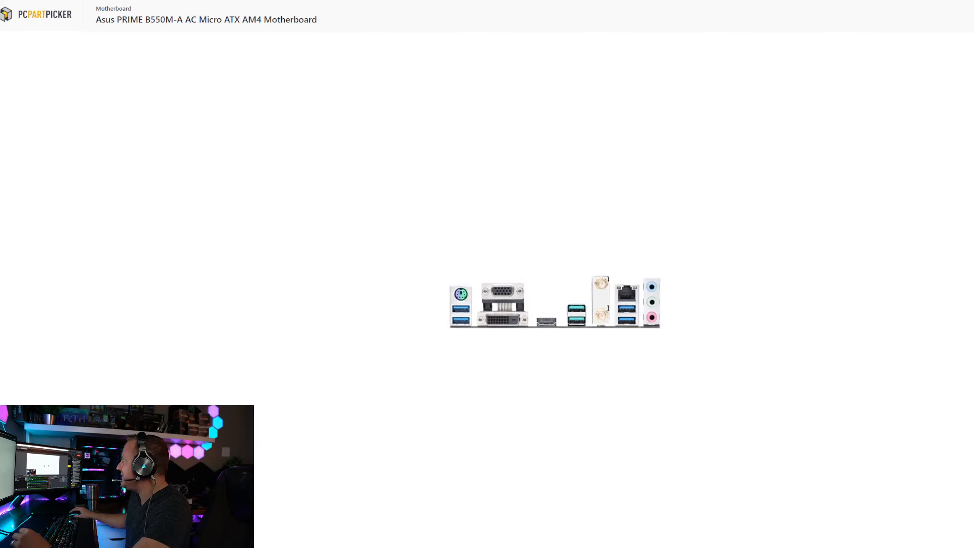
View the Asus PRIME B550M-A AC photo showing the box and Wi-Fi antenna, and return to the motherboard list
{"action": "key", "text": "Escape"}
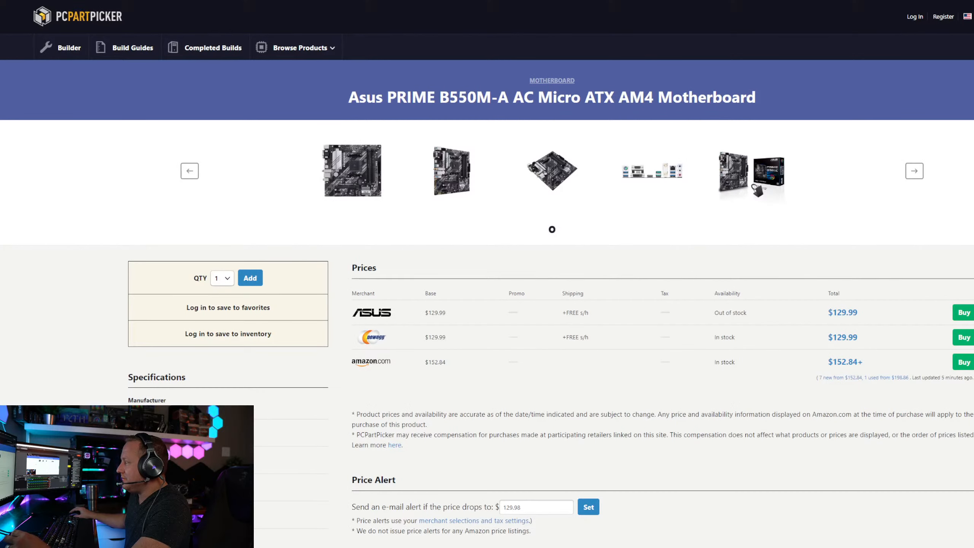
{"action": "left_click", "coordinate": [733, 161]}
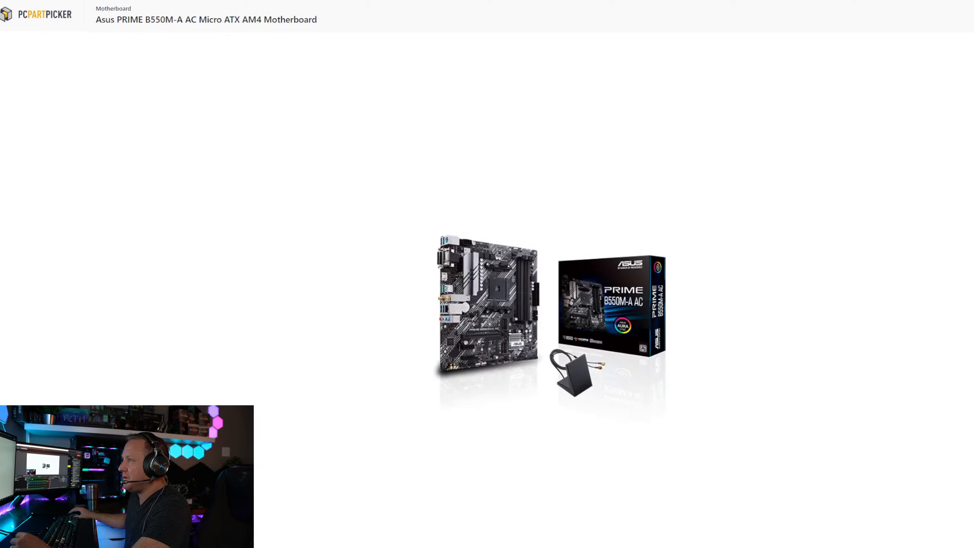
{"action": "key", "text": "alt+Left"}
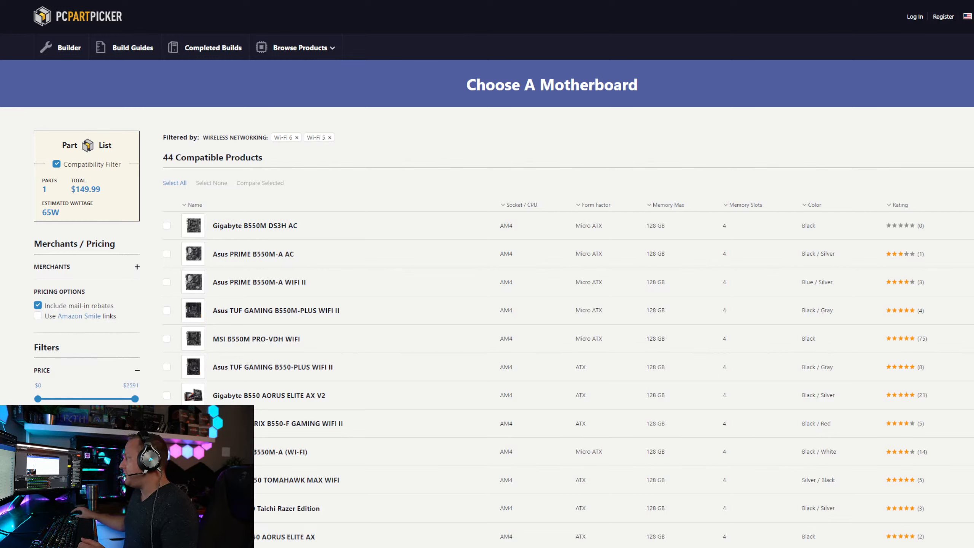
Highlight the motherboard rows from MSI B550M PRO-VDH WIFI through Asus ROG STRIX B550-F GAMING WIFI II to compare their ratings
{"action": "left_click_drag", "start_coordinate": [860, 296], "coordinate": [825, 367]}
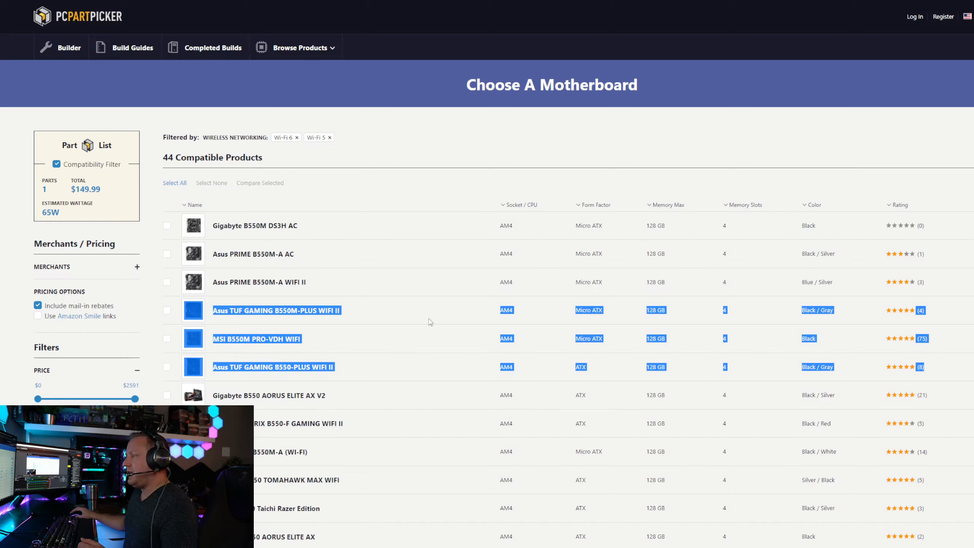
{"action": "left_click", "coordinate": [955, 270]}
{"action": "left_click_drag", "start_coordinate": [936, 327], "coordinate": [929, 423]}
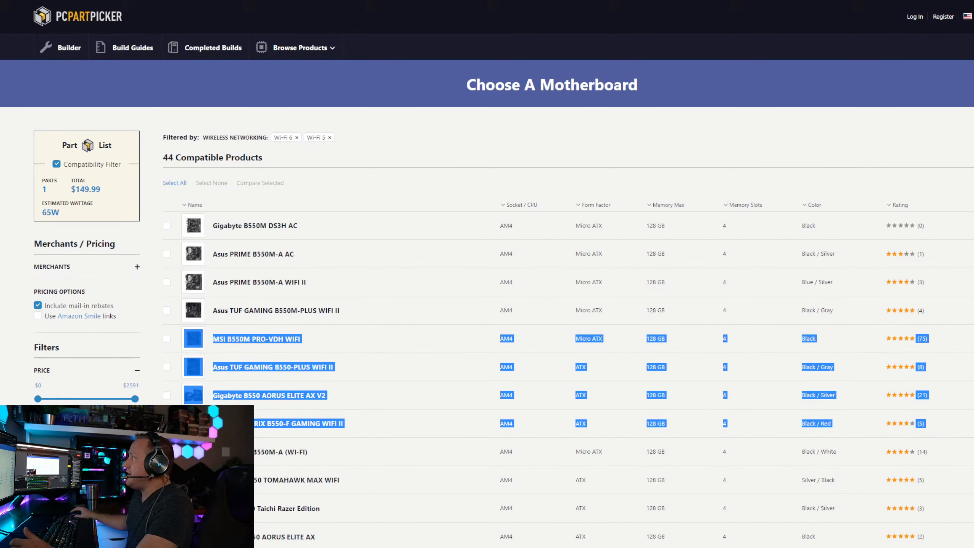
Search the web for Amazon Warehouse in a new private browser window and look through the results
{"action": "key", "text": "ctrl+shift+n"}
{"action": "type", "text": "ama"}
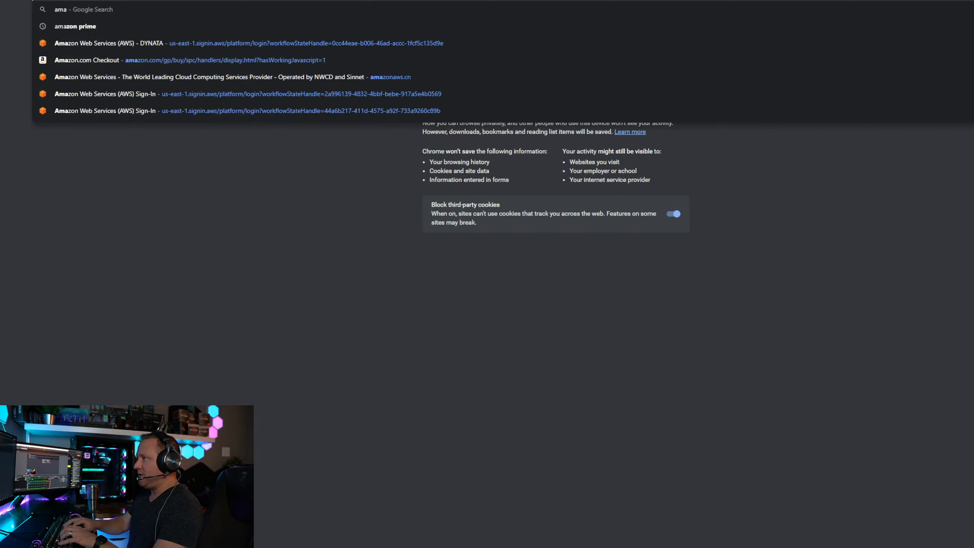
{"action": "type", "text": "zon"}
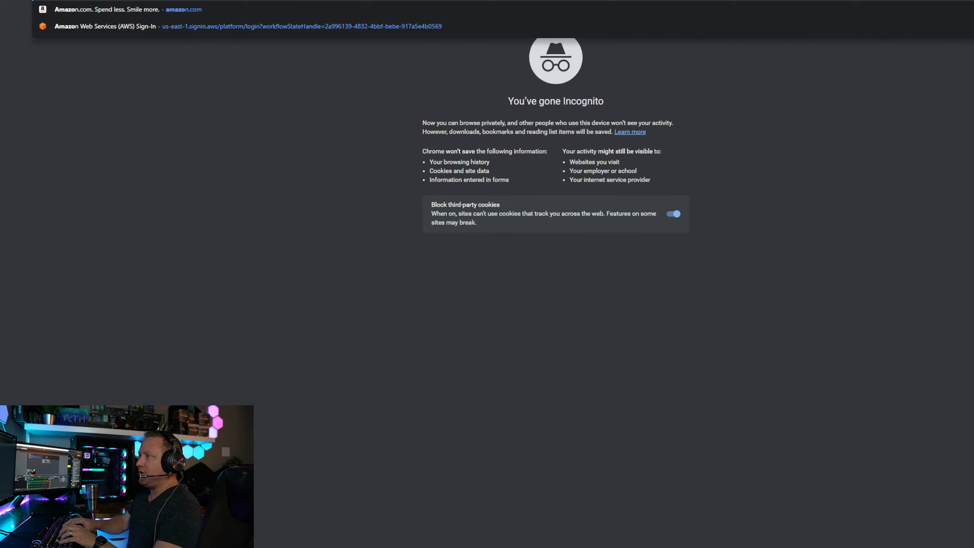
{"action": "key", "text": "Return"}
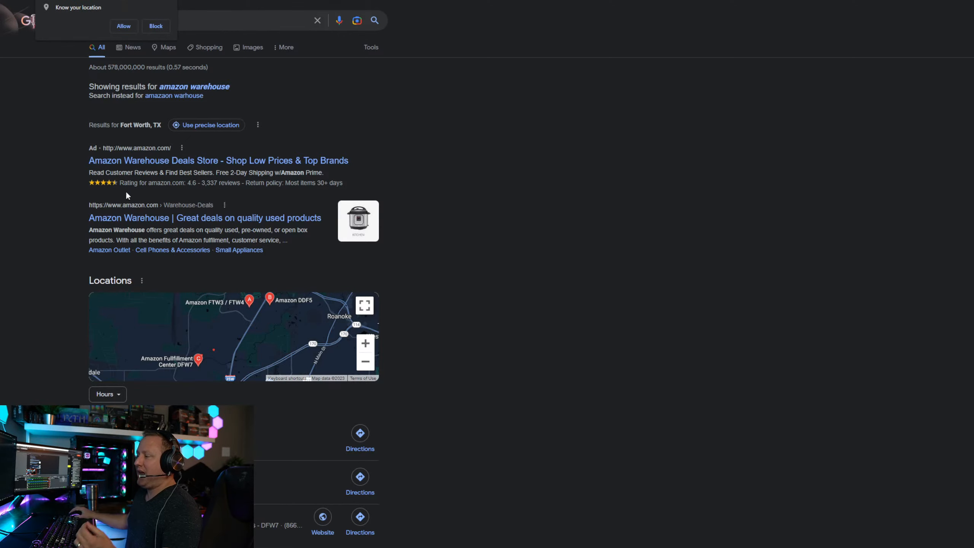
{"action": "scroll", "coordinate": [510, 413], "scroll_direction": "down", "scroll_amount": 8}
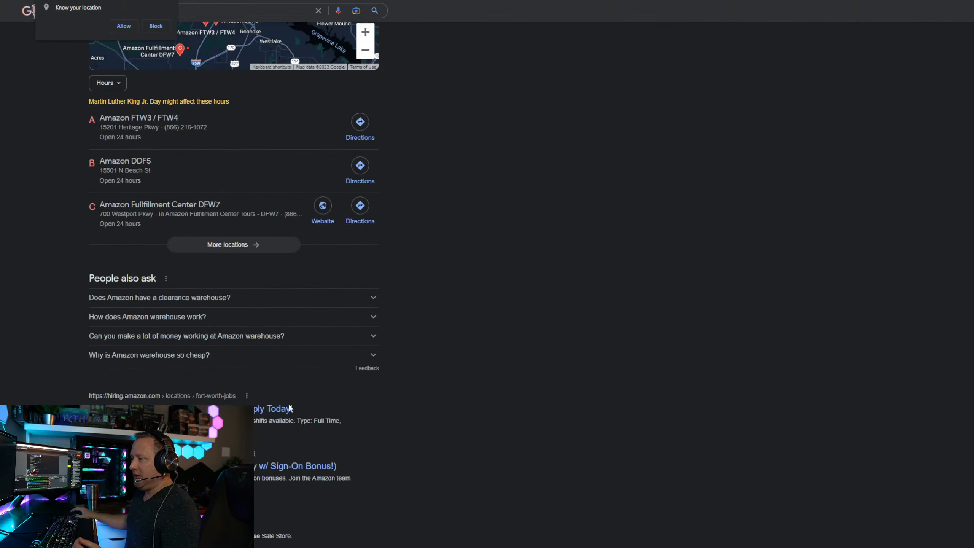
{"action": "scroll", "coordinate": [596, 396], "scroll_direction": "up", "scroll_amount": 8}
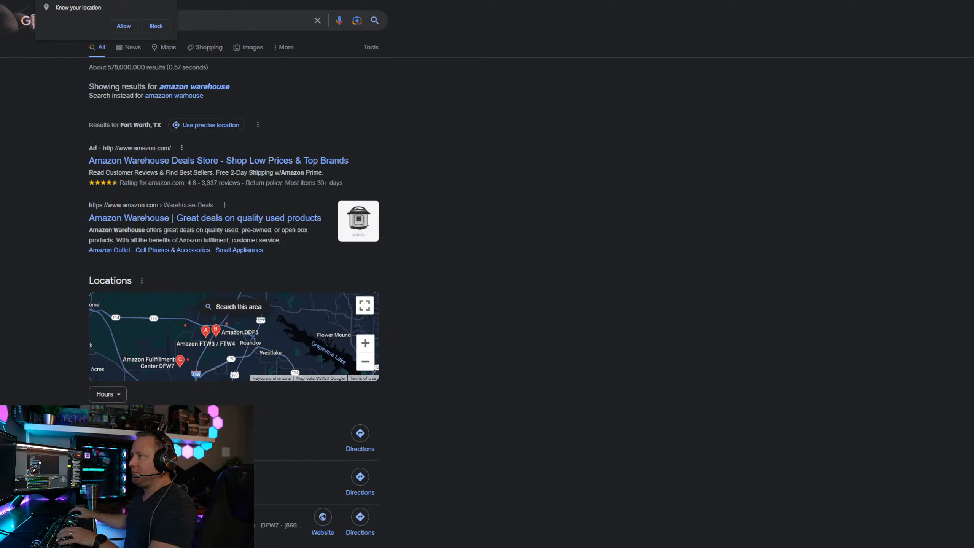
Correct the misspelled second word of the web search to warehouse and run the search again
{"action": "left_click_drag", "start_coordinate": [153, 20], "coordinate": [82, 21]}
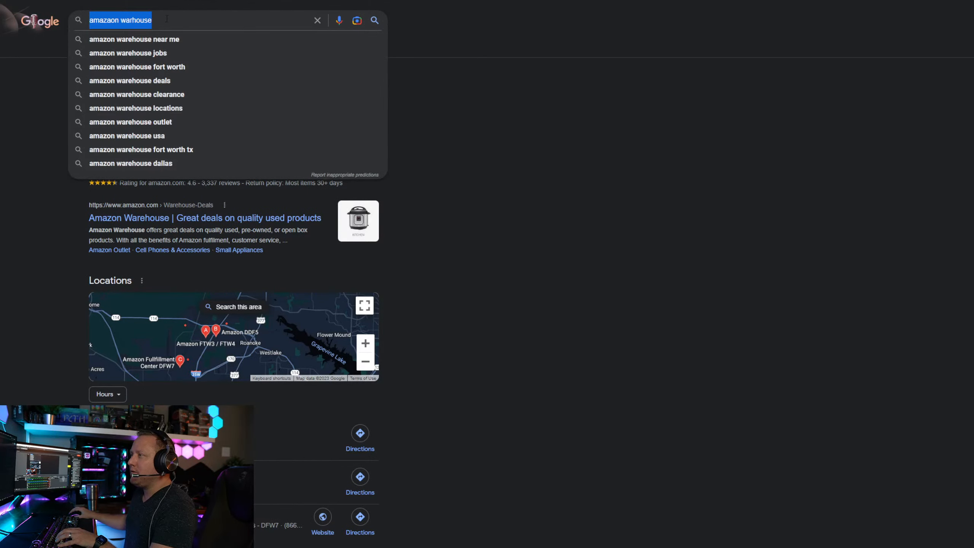
{"action": "left_click", "coordinate": [170, 20]}
{"action": "key", "text": "BackSpace"}
{"action": "key", "text": "BackSpace"}
{"action": "key", "text": "BackSpace"}
{"action": "key", "text": "BackSpace"}
{"action": "key", "text": "BackSpace"}
{"action": "type", "text": "eh"}
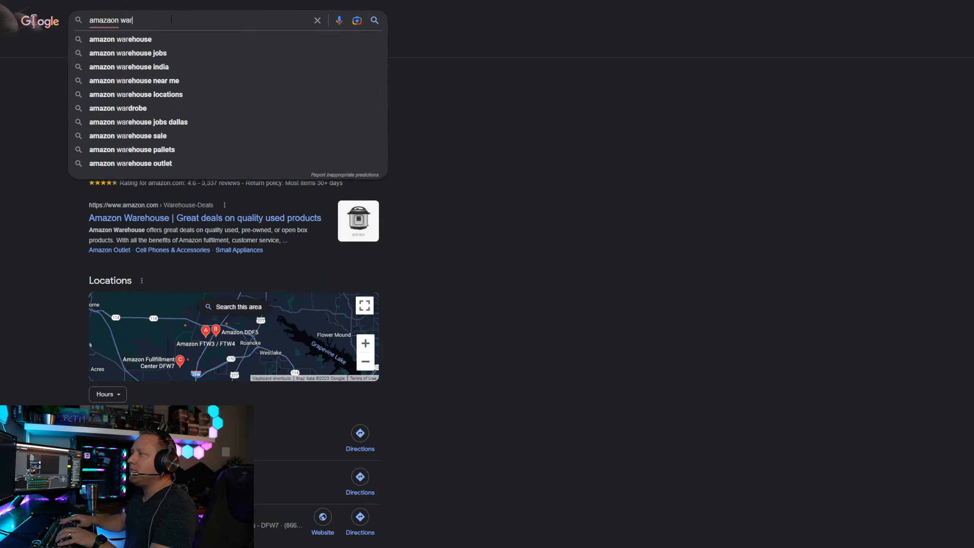
{"action": "type", "text": "ouse"}
{"action": "key", "text": "Return"}
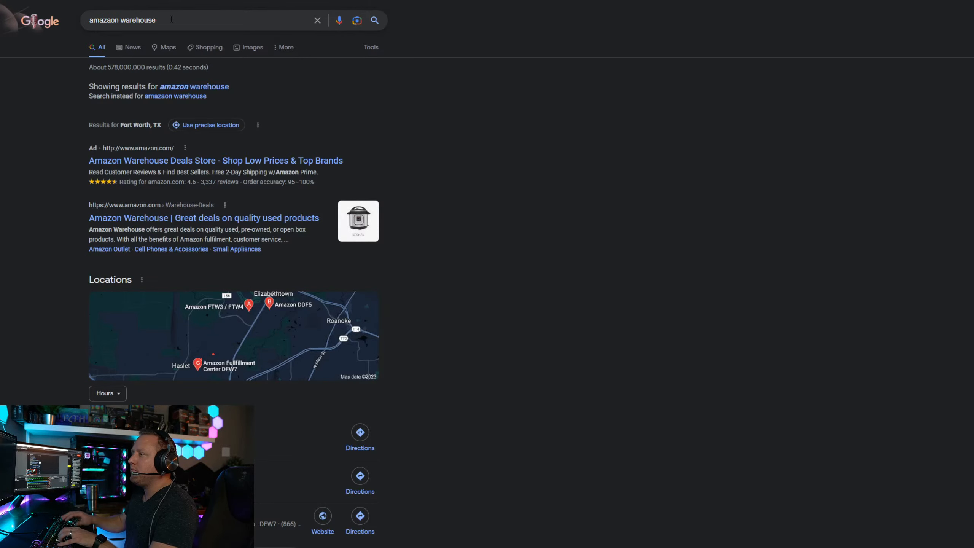
Try to open the sponsored Amazon Warehouse Deals Store result, and go back to look through the other results
{"action": "left_click", "coordinate": [155, 161]}
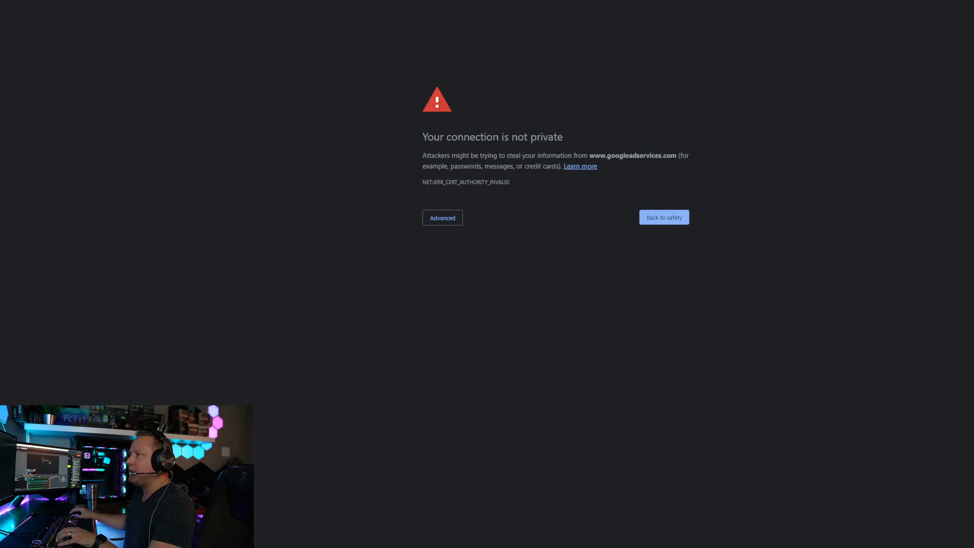
{"action": "key", "text": "alt+Left"}
{"action": "scroll", "coordinate": [555, 355], "scroll_direction": "down", "scroll_amount": 10}
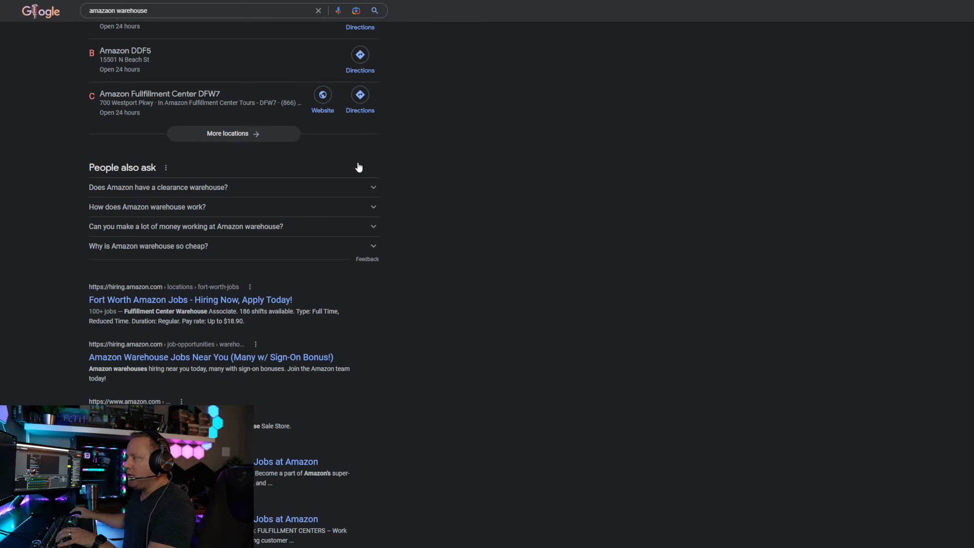
Go directly to the amazon.com home page
{"action": "key", "text": "ctrl+l"}
{"action": "type", "text": "amazon.com"}
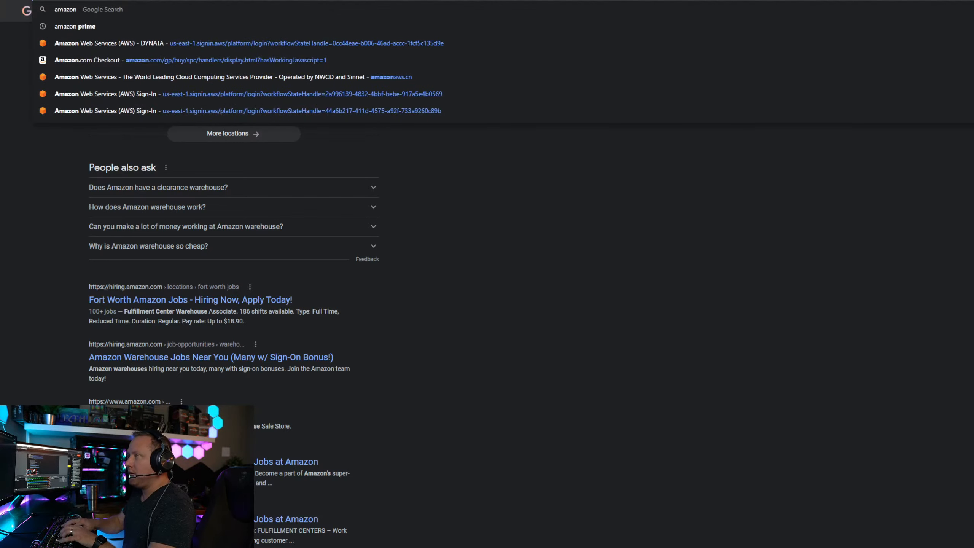
{"action": "key", "text": "Return"}
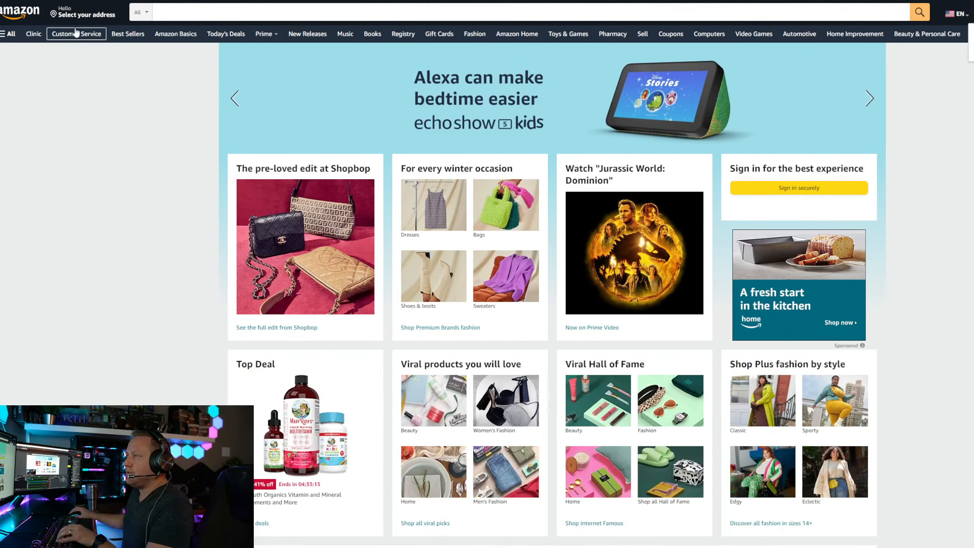
Look through the search department list on the Amazon home page for the Amazon Warehouse department
{"action": "left_click", "coordinate": [142, 12]}
{"action": "scroll", "coordinate": [156, 92], "scroll_direction": "down", "scroll_amount": 8}
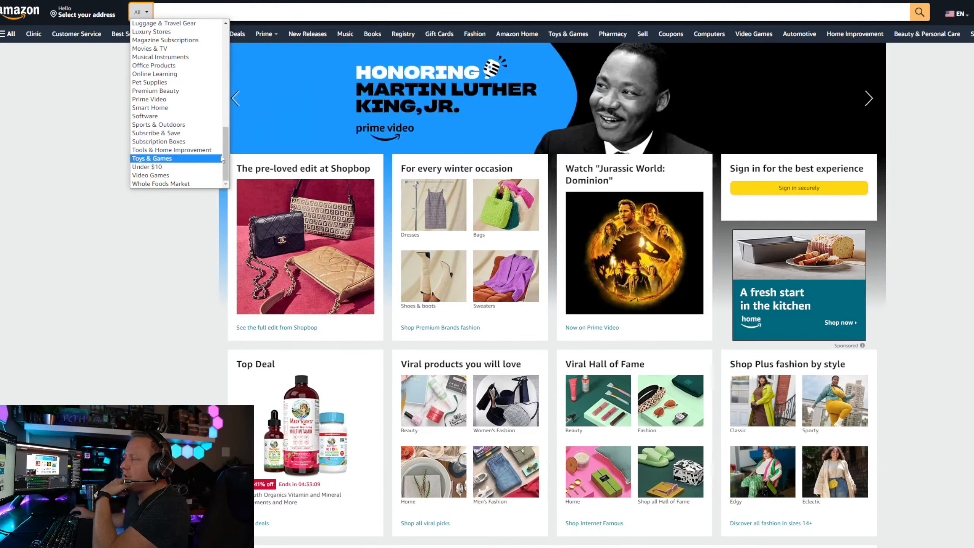
{"action": "left_click_drag", "start_coordinate": [224, 162], "coordinate": [223, 135]}
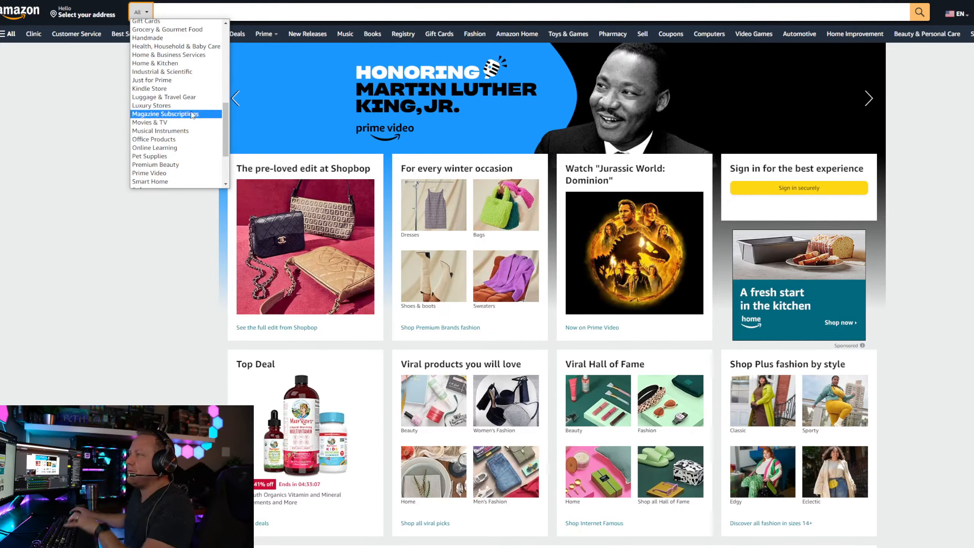
{"action": "scroll", "coordinate": [191, 116], "scroll_direction": "up", "scroll_amount": 5}
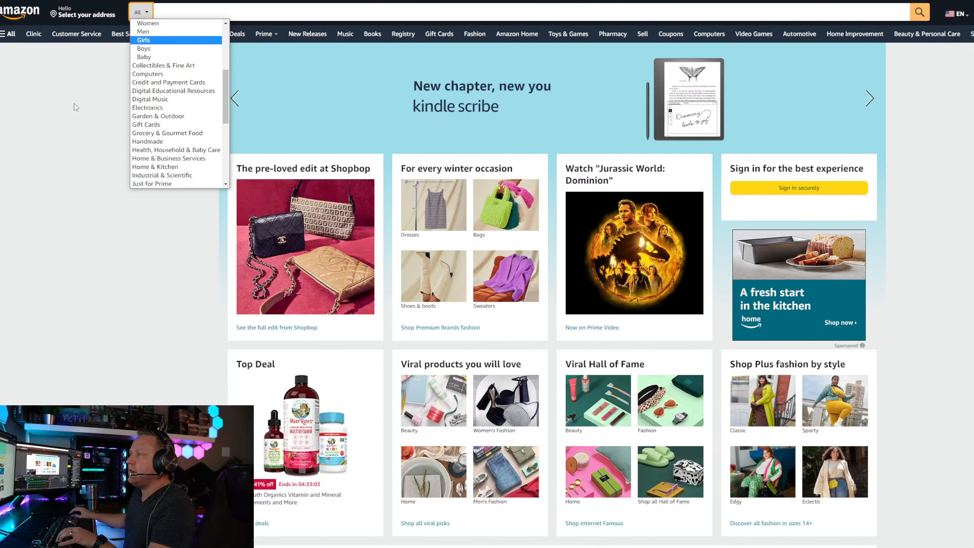
{"action": "left_click", "coordinate": [131, 24]}
{"action": "left_click", "coordinate": [135, 15]}
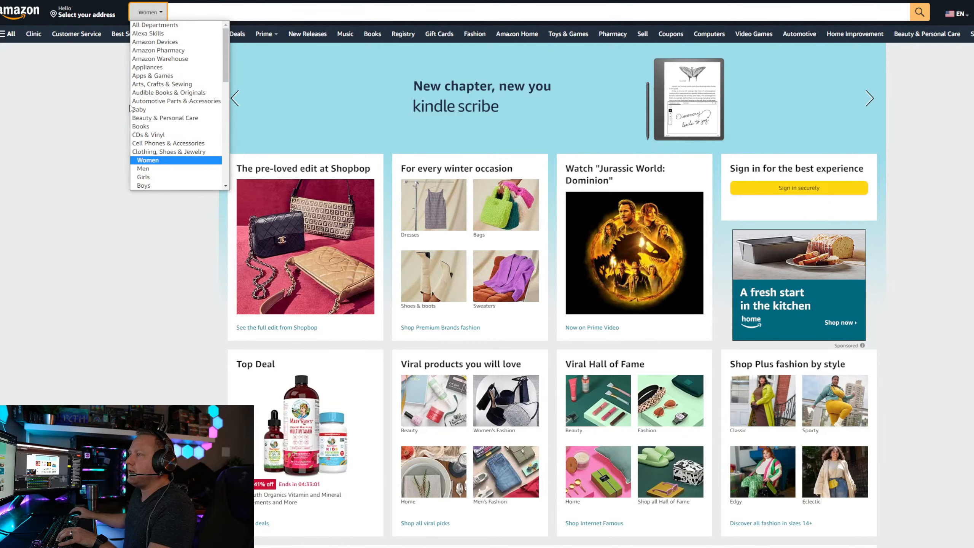
{"action": "scroll", "coordinate": [177, 127], "scroll_direction": "down", "scroll_amount": 5}
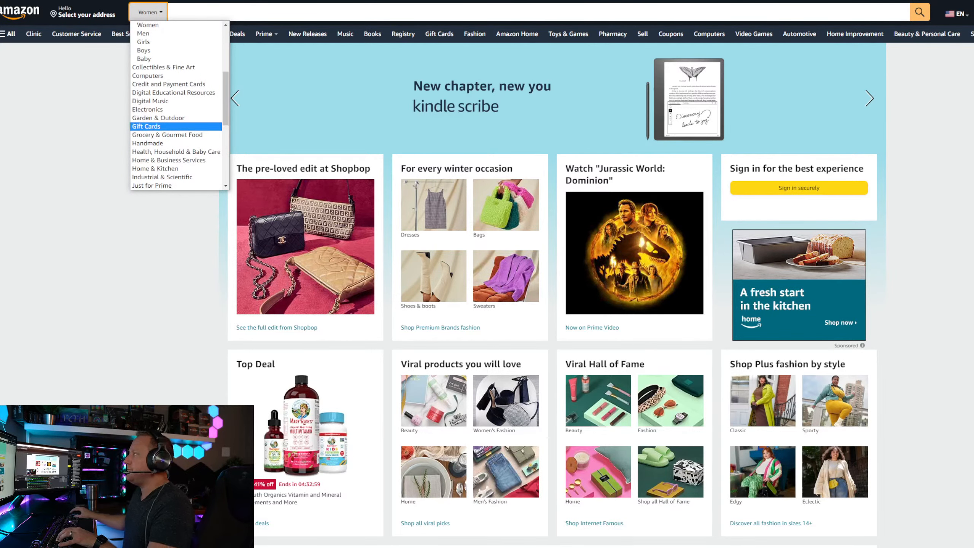
Search the web for amazon warehouse in a new private browser window and open the Amazon Warehouse used products result
{"action": "key", "text": "ctrl+shift+n"}
{"action": "type", "text": "a"}
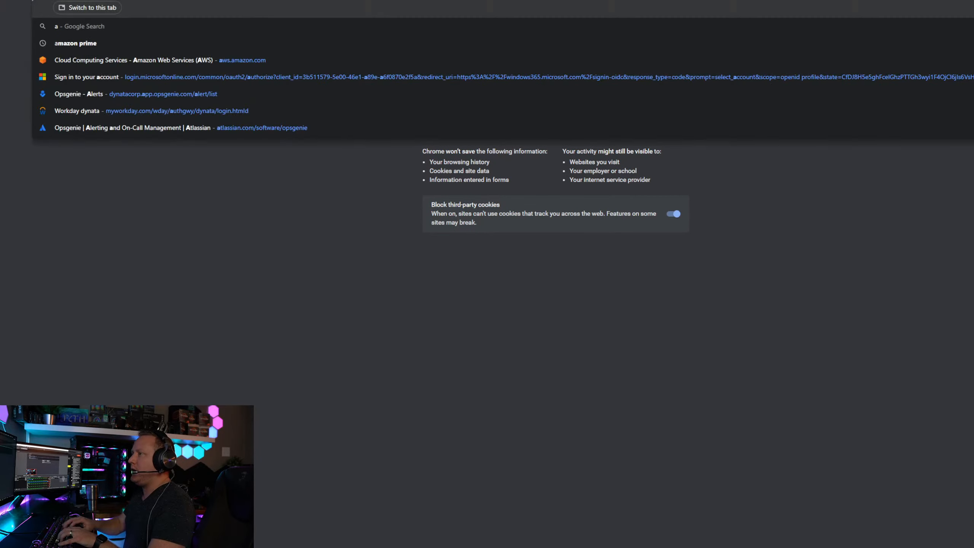
{"action": "type", "text": "mazon ware"}
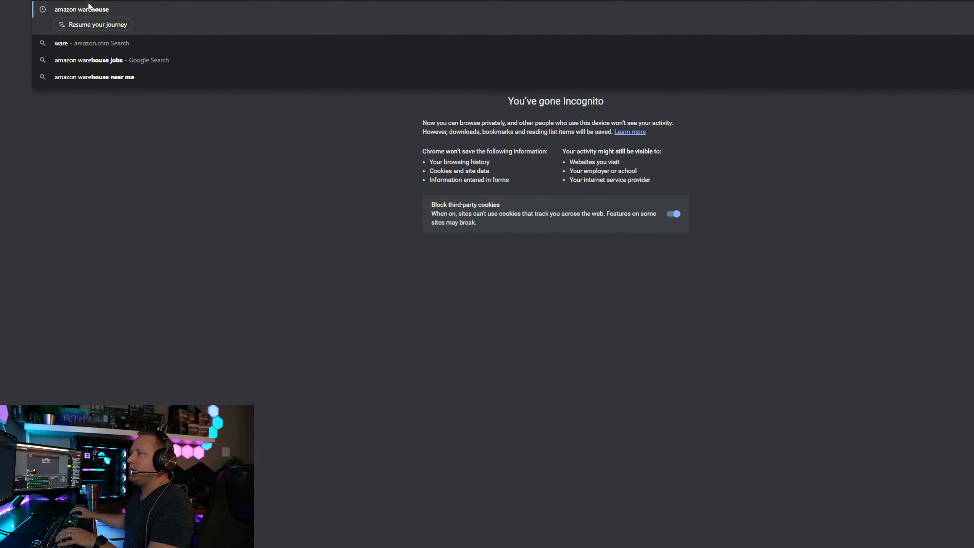
{"action": "key", "text": "Return"}
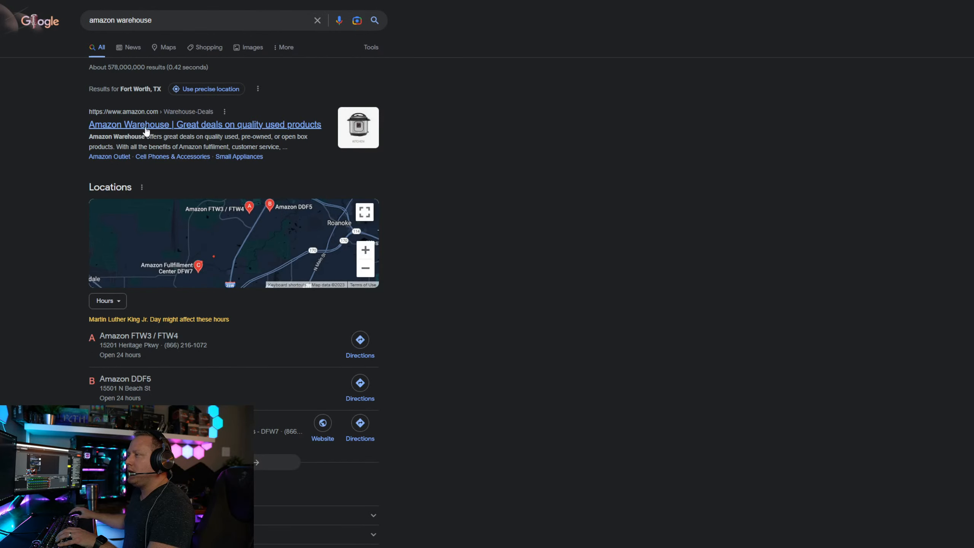
{"action": "left_click", "coordinate": [147, 132]}
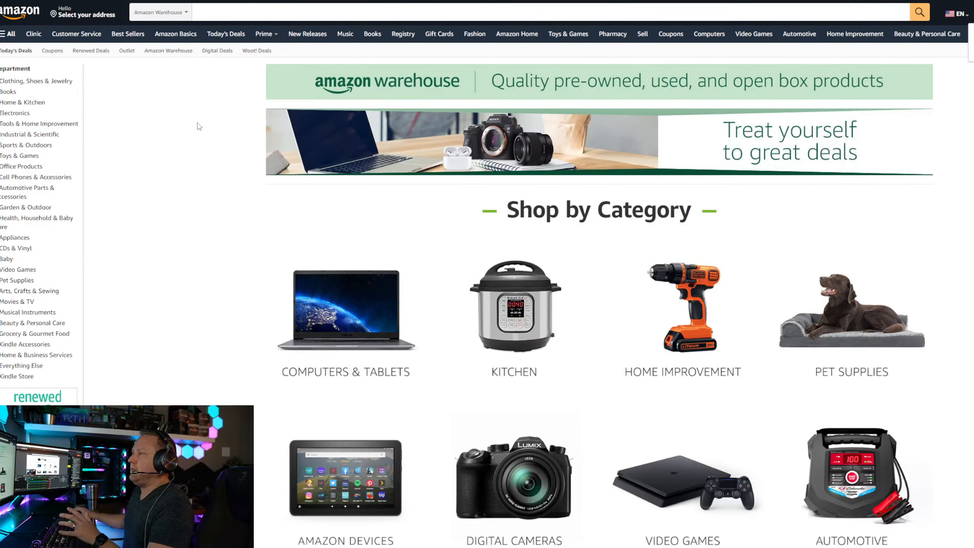
Search within the Amazon Warehouse department for b450 motherboards
{"action": "left_click", "coordinate": [172, 14]}
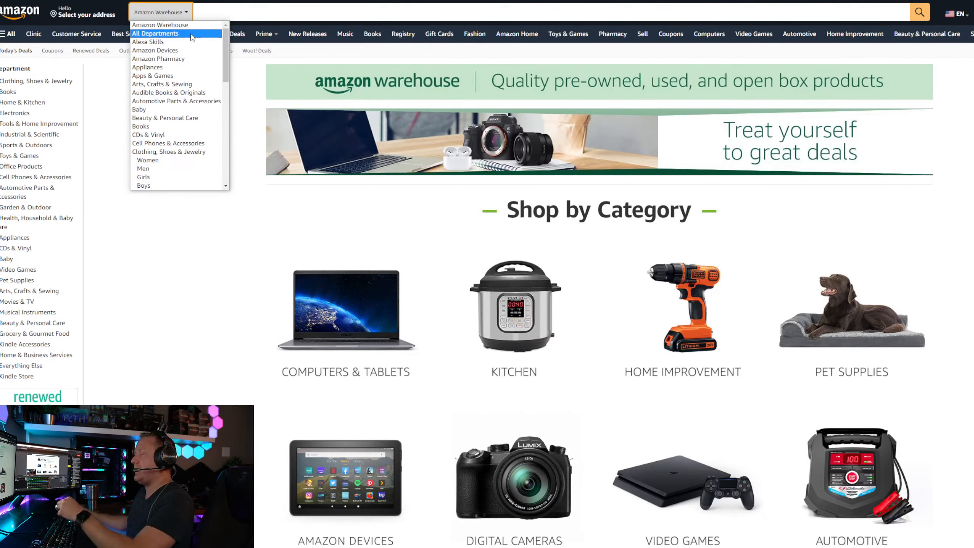
{"action": "left_click", "coordinate": [217, 13]}
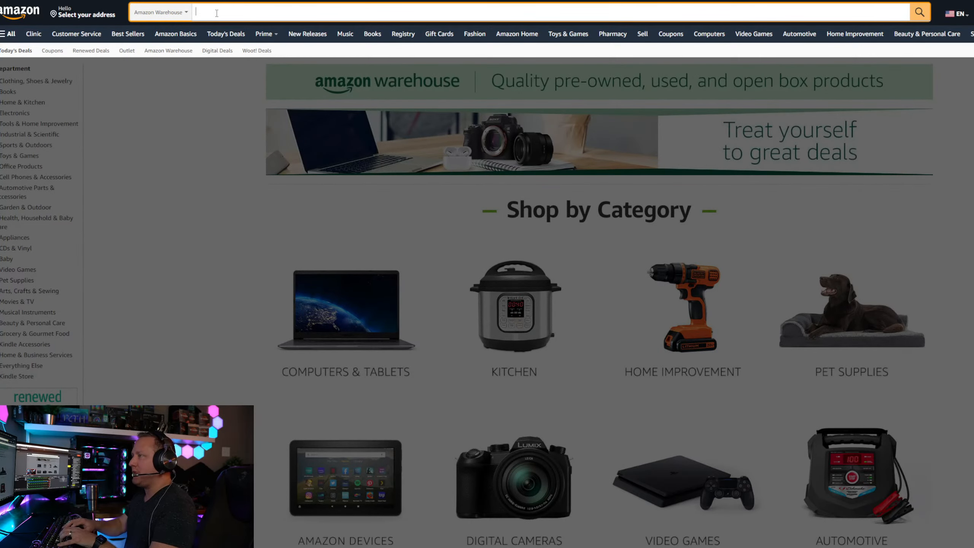
{"action": "type", "text": "b450"}
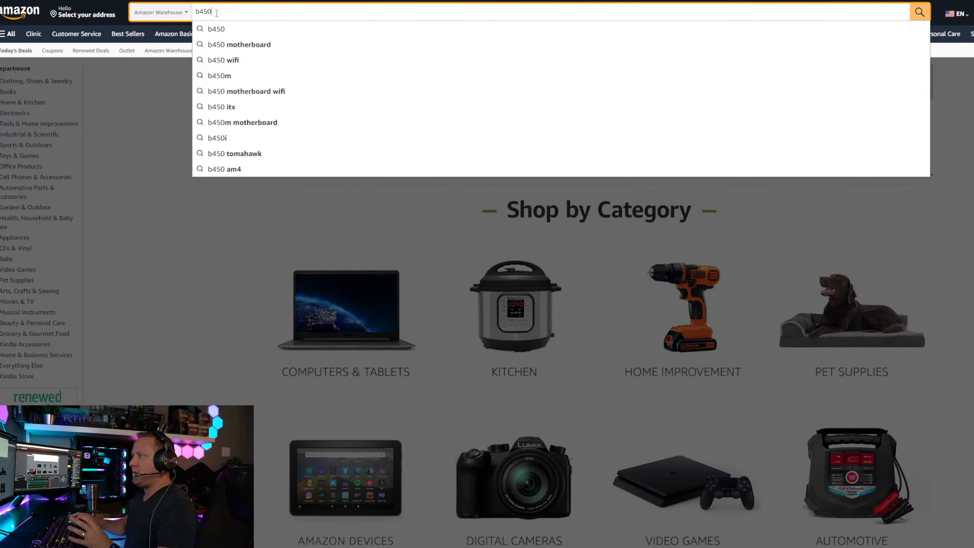
{"action": "type", "text": " motherb"}
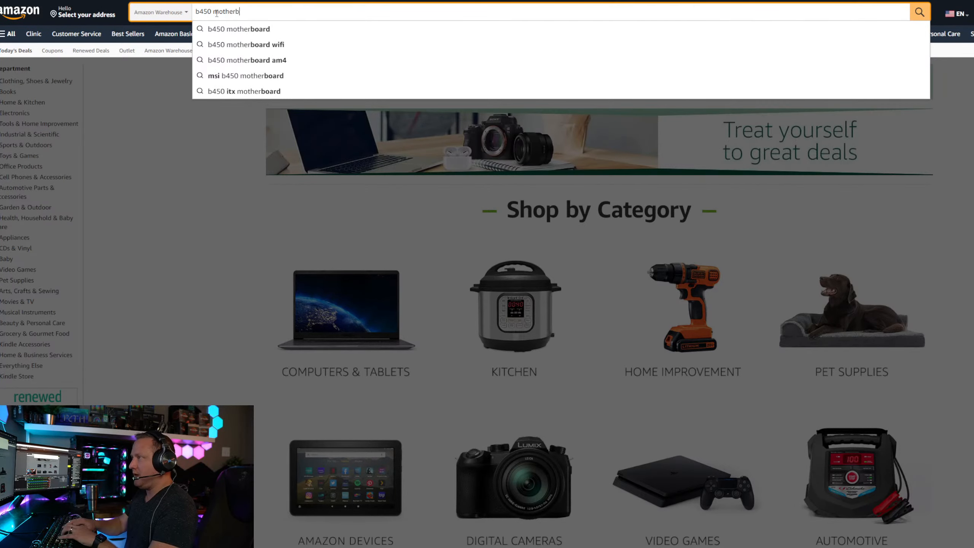
{"action": "type", "text": "oards"}
{"action": "key", "text": "Return"}
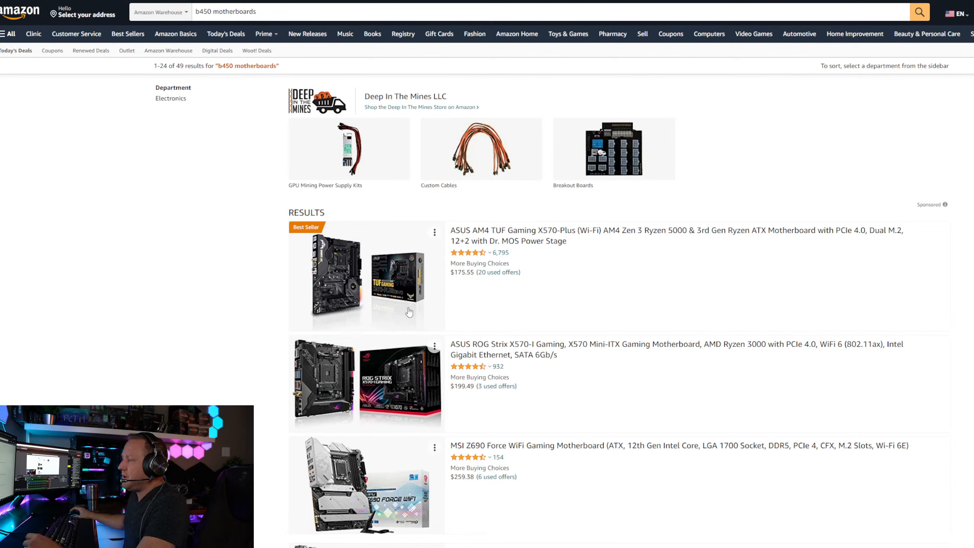
Look through the motherboard results, open the MSI B550M PRO-VDH WiFi listing and view its product images
{"action": "scroll", "coordinate": [298, 372], "scroll_direction": "down", "scroll_amount": 4}
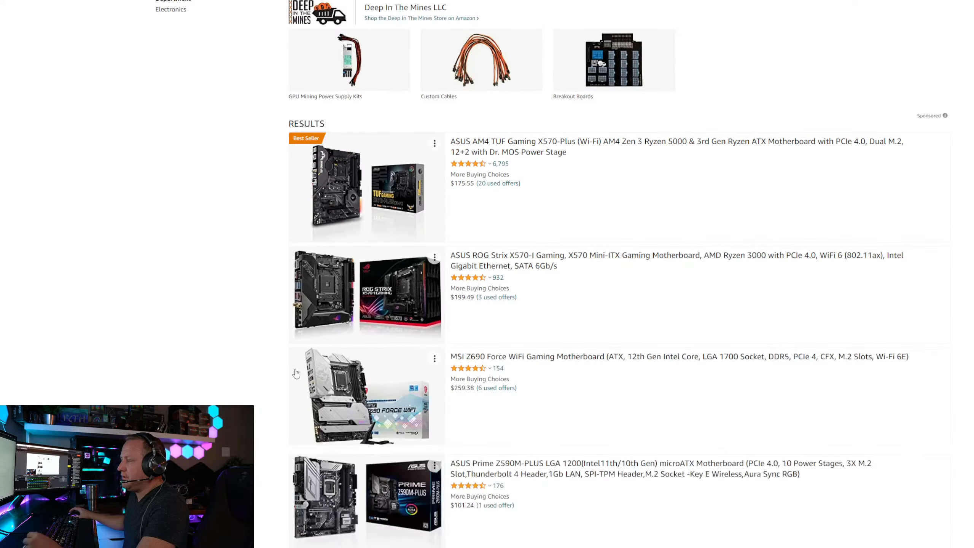
{"action": "scroll", "coordinate": [291, 369], "scroll_direction": "up", "scroll_amount": 1}
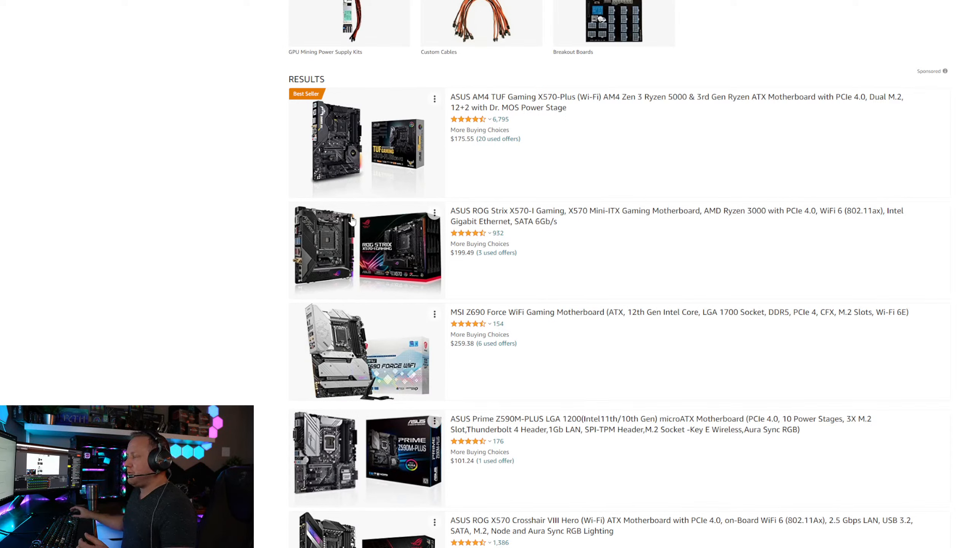
{"action": "scroll", "coordinate": [269, 357], "scroll_direction": "down", "scroll_amount": 1}
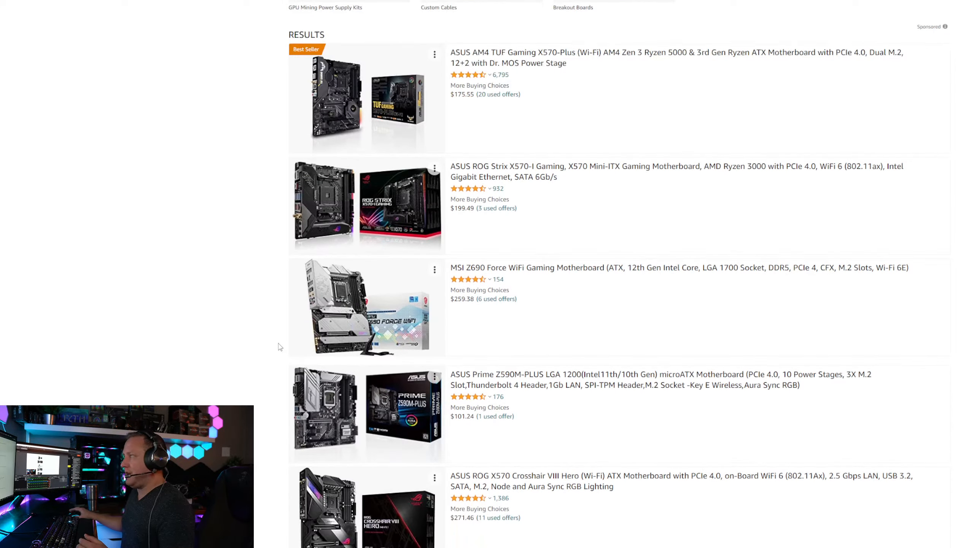
{"action": "scroll", "coordinate": [269, 366], "scroll_direction": "down", "scroll_amount": 4}
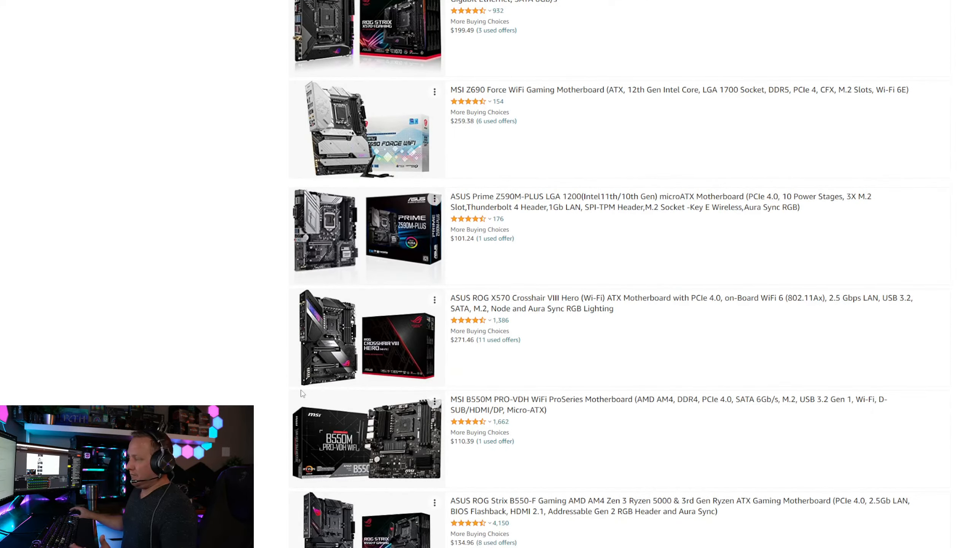
{"action": "scroll", "coordinate": [290, 391], "scroll_direction": "down", "scroll_amount": 1}
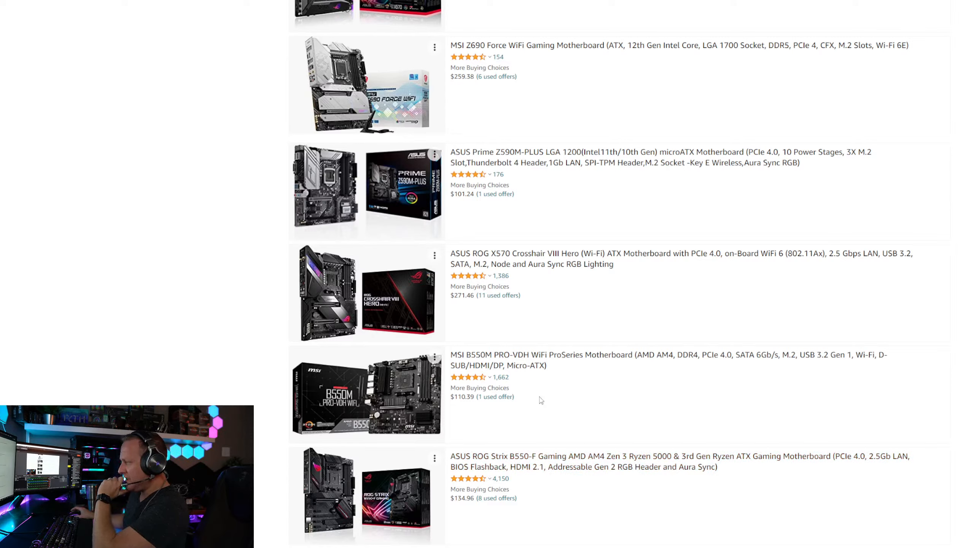
{"action": "left_click", "coordinate": [498, 368]}
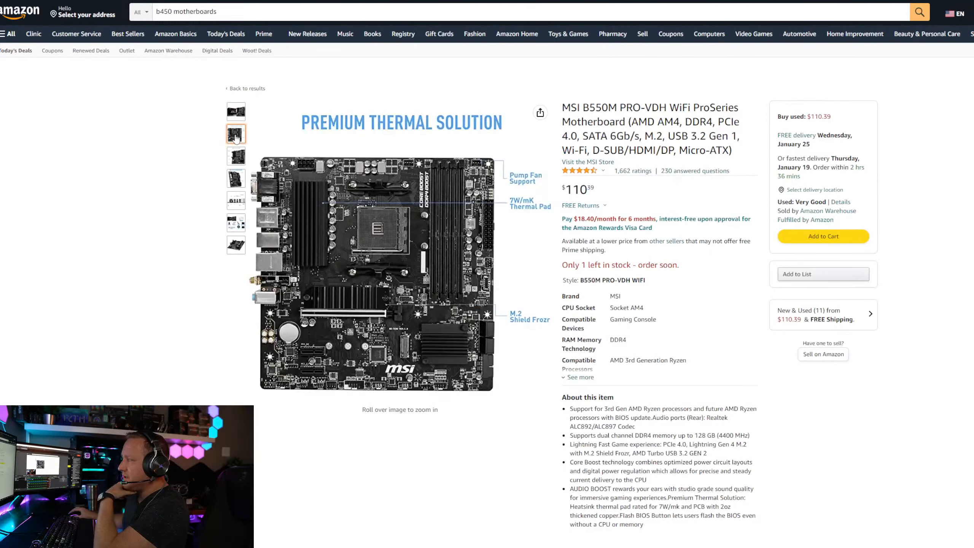
{"action": "mouse_move", "coordinate": [238, 158]}
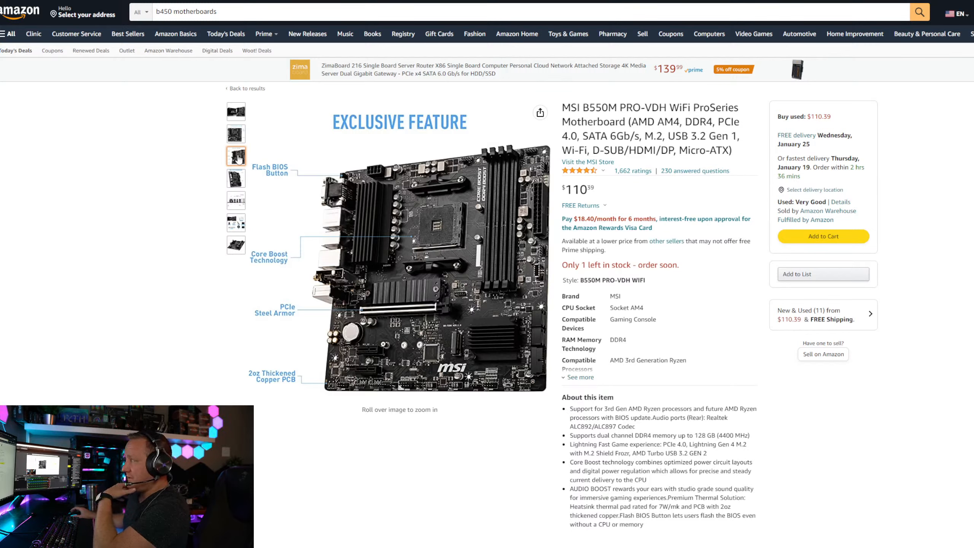
Check the PCPartPicker list of compatible Wi-Fi motherboards for comparison, and return to the MSI B550M PRO-VDH WiFi listing on Amazon
{"action": "left_click", "coordinate": [299, 0]}
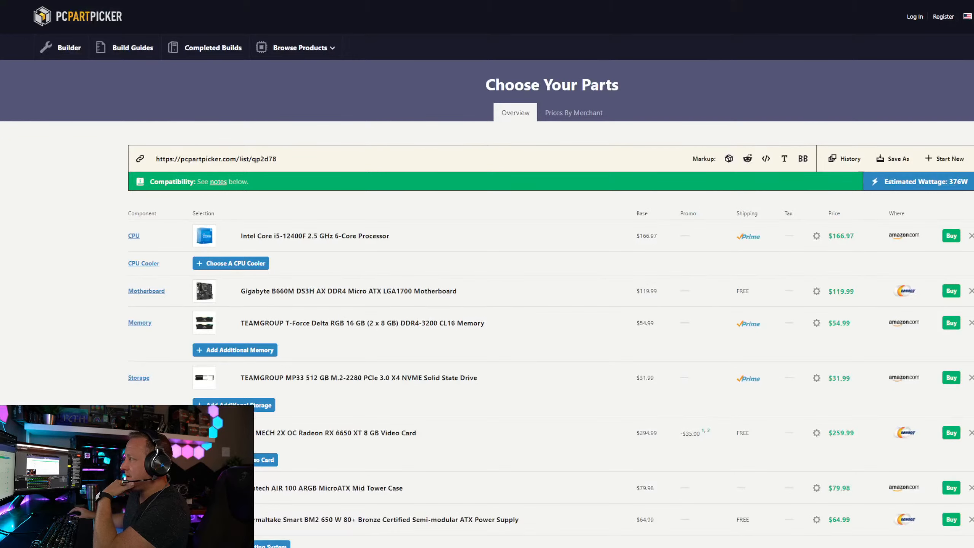
{"action": "left_click", "coordinate": [129, 4]}
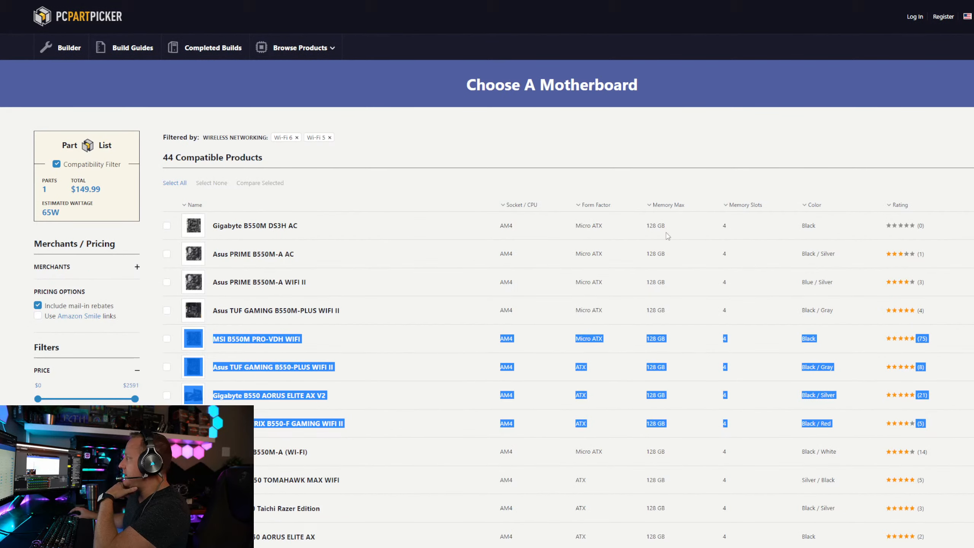
{"action": "key", "text": "ctrl+Tab"}
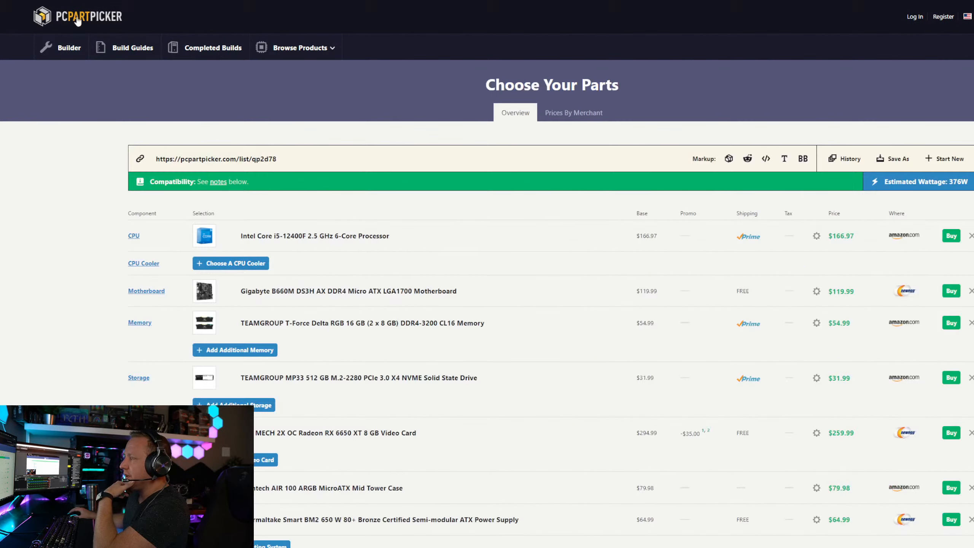
{"action": "key", "text": "ctrl+shift+Tab"}
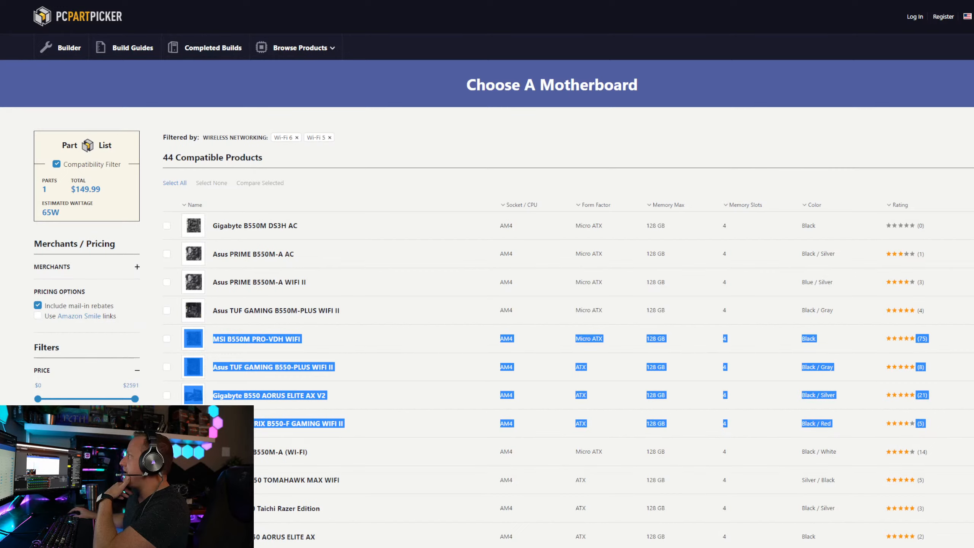
{"action": "left_click", "coordinate": [235, 5]}
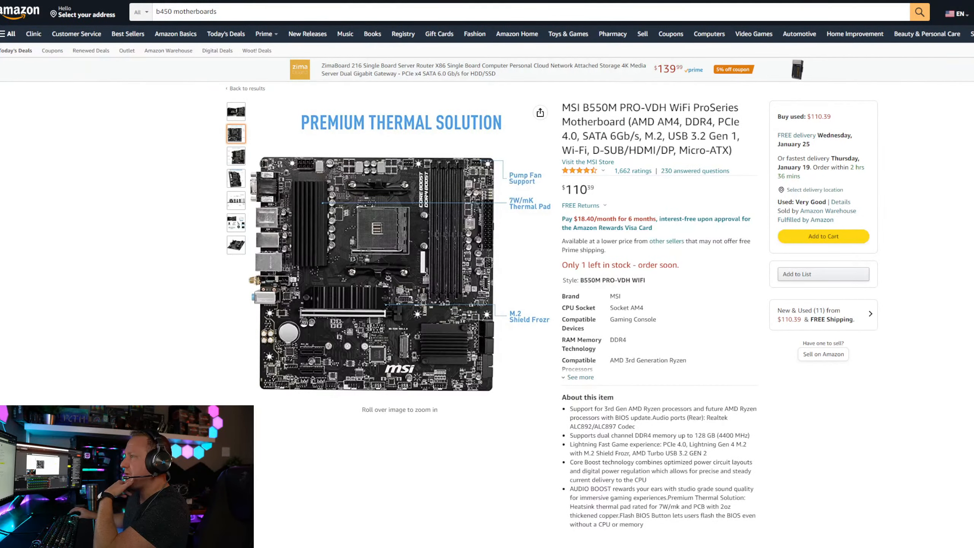
Go back to the Amazon Warehouse motherboard results and view the beginning of the list
{"action": "key", "text": "alt+Left"}
{"action": "scroll", "coordinate": [660, 340], "scroll_direction": "up", "scroll_amount": 8}
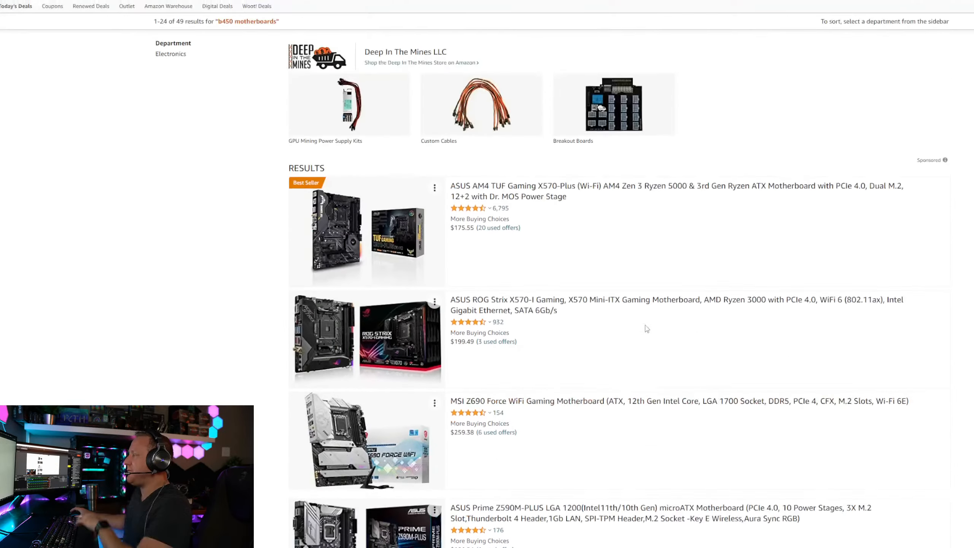
{"action": "scroll", "coordinate": [647, 329], "scroll_direction": "up", "scroll_amount": 2}
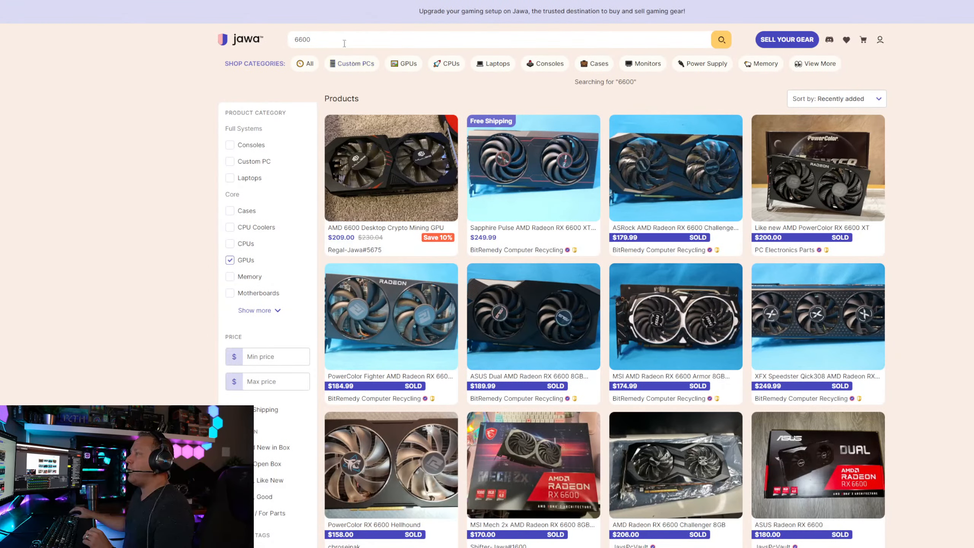
Search Jawa for b450 and clear the GPUs category filter
{"action": "left_click", "coordinate": [344, 43]}
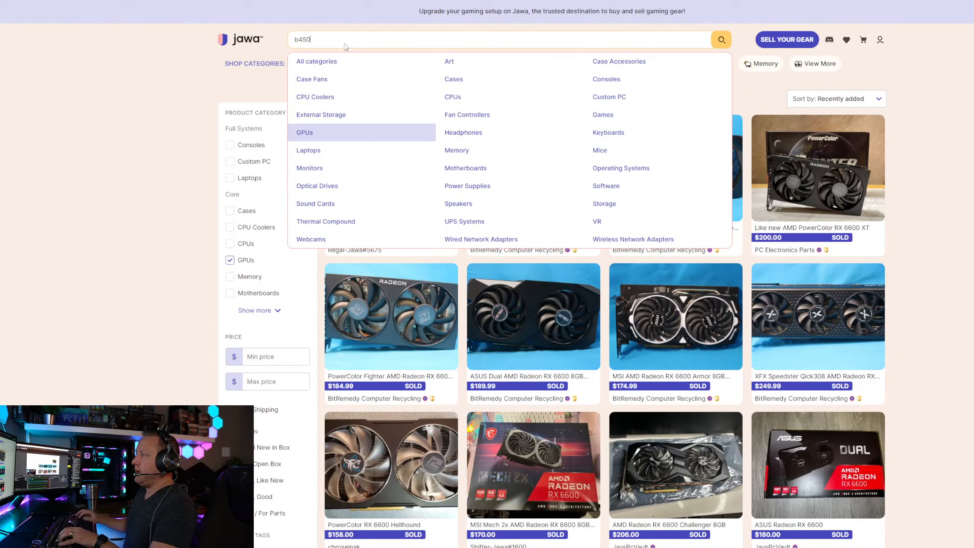
{"action": "type", "text": "b450"}
{"action": "key", "text": "Return"}
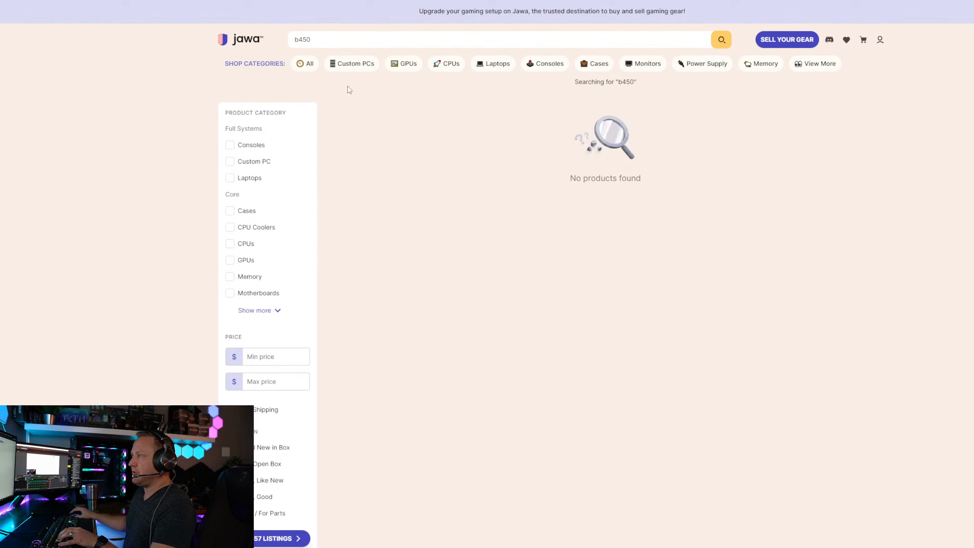
{"action": "left_click", "coordinate": [345, 43]}
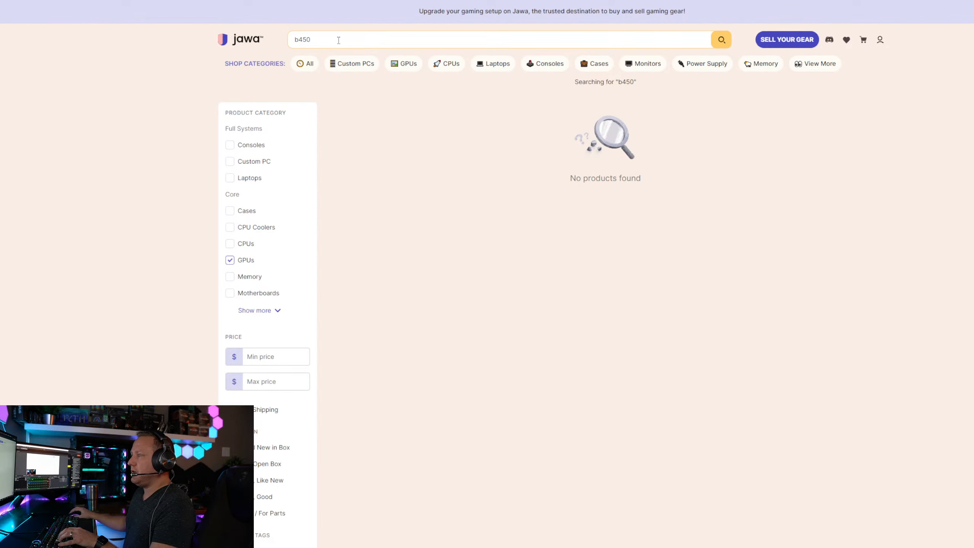
{"action": "left_click", "coordinate": [230, 260]}
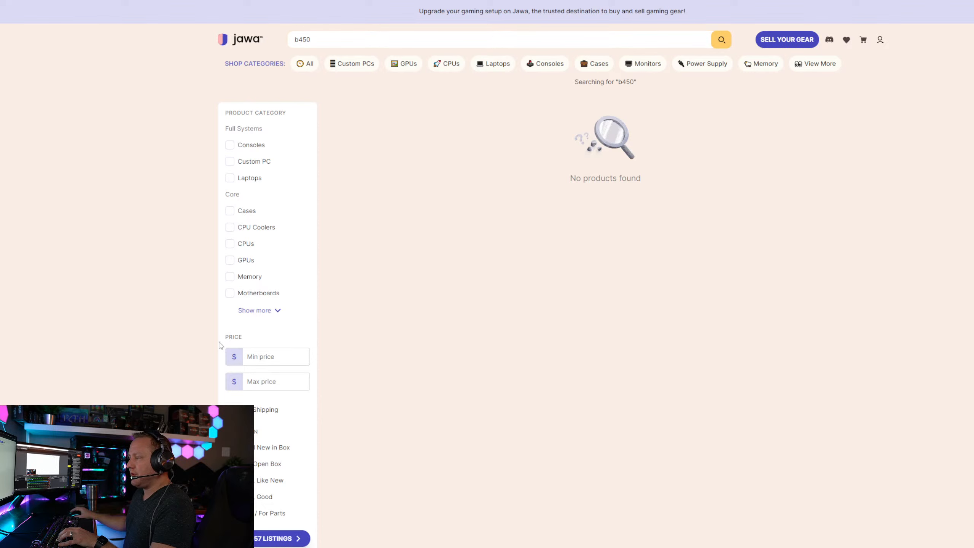
Return to the Jawa home page and search all categories for b450 motherboard
{"action": "left_click", "coordinate": [240, 39]}
{"action": "left_click", "coordinate": [347, 42]}
{"action": "type", "text": "b450"}
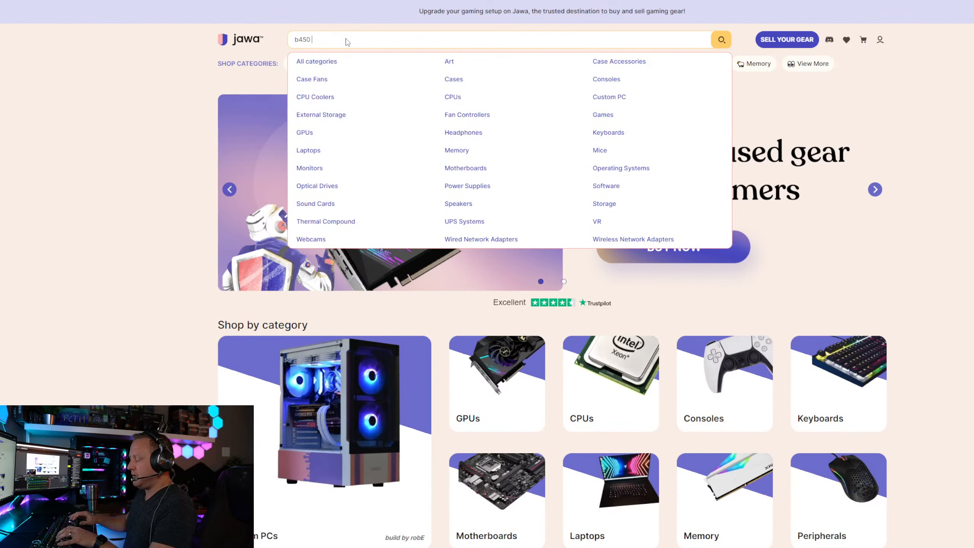
{"action": "type", "text": " motherboar"}
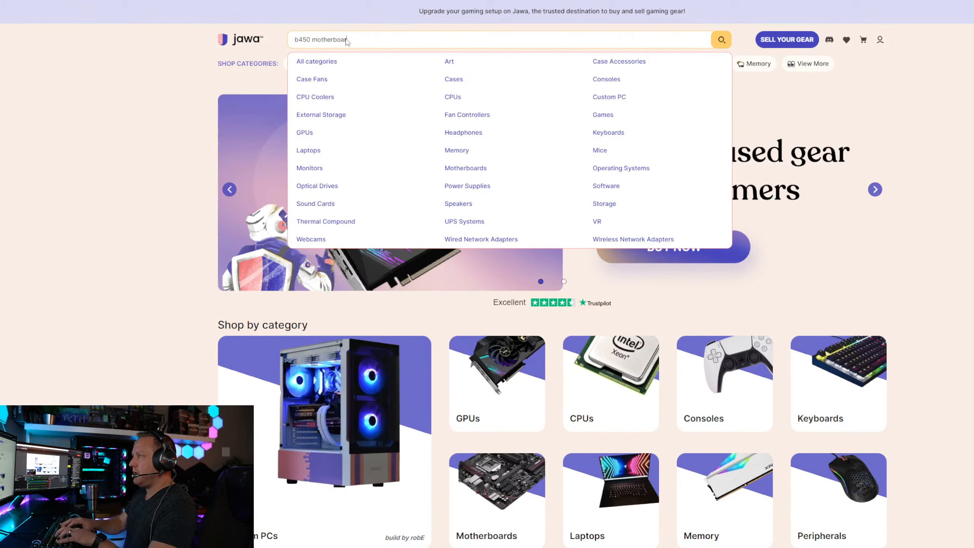
{"action": "type", "text": "d"}
{"action": "key", "text": "Return"}
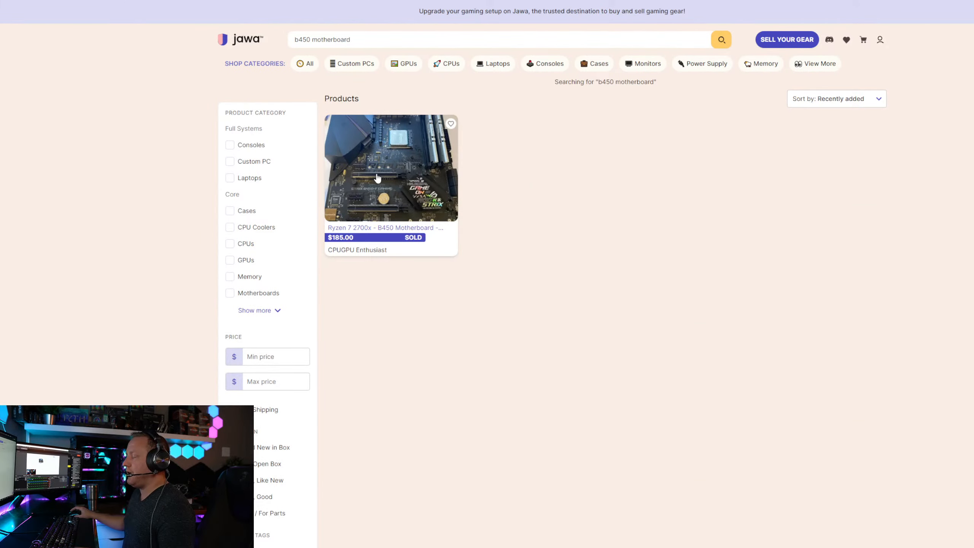
Change the Jawa search from b450 to b550 motherboard
{"action": "left_click", "coordinate": [312, 41]}
{"action": "key", "text": "BackSpace"}
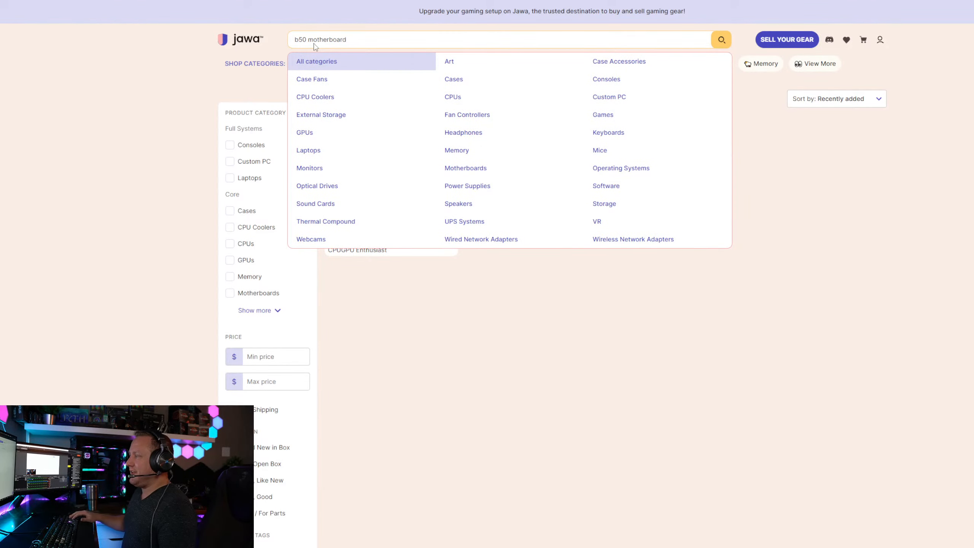
{"action": "type", "text": "5"}
{"action": "key", "text": "Return"}
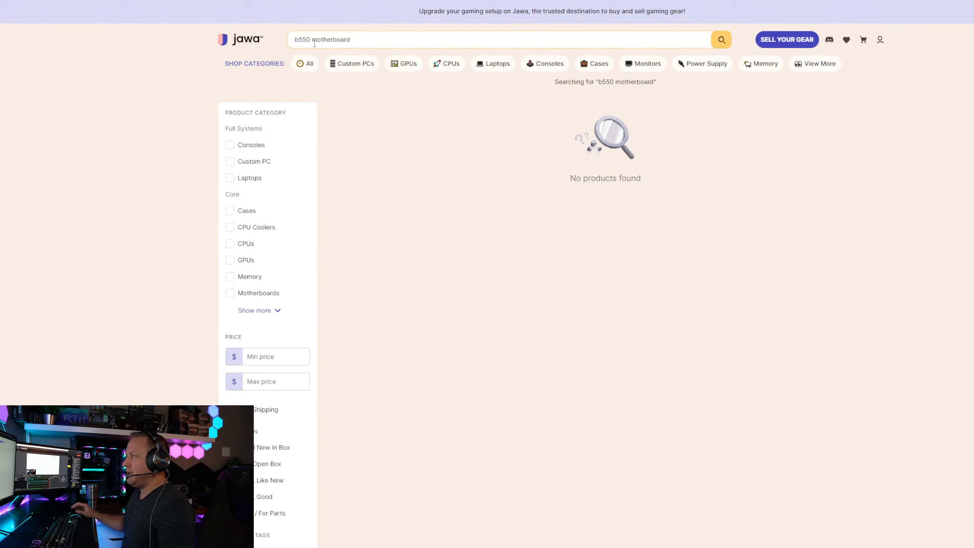
Search Jawa for b450 motherboard again and view the processor photo in the Ryzen 7 2700x combo listing
{"action": "key", "text": "BackSpace"}
{"action": "type", "text": "4"}
{"action": "key", "text": "Return"}
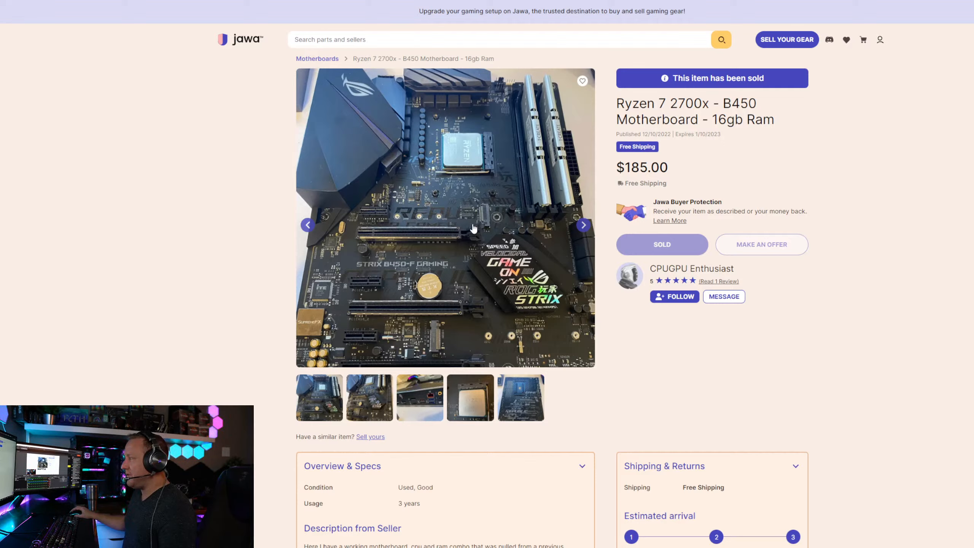
{"action": "left_click", "coordinate": [462, 416]}
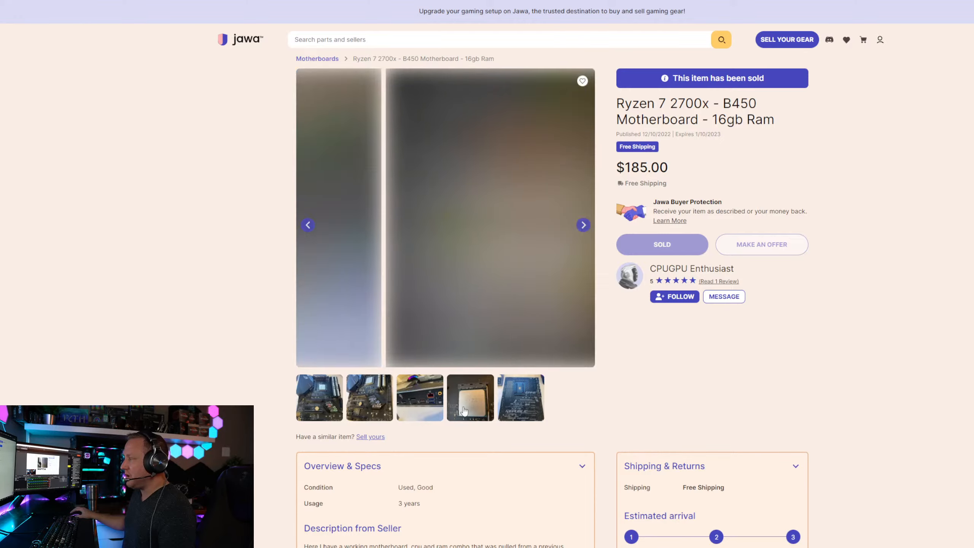
Switch to eBay, search for b450 motherboard, and check the cheapest listings' titles
{"action": "key", "text": "ctrl+Tab"}
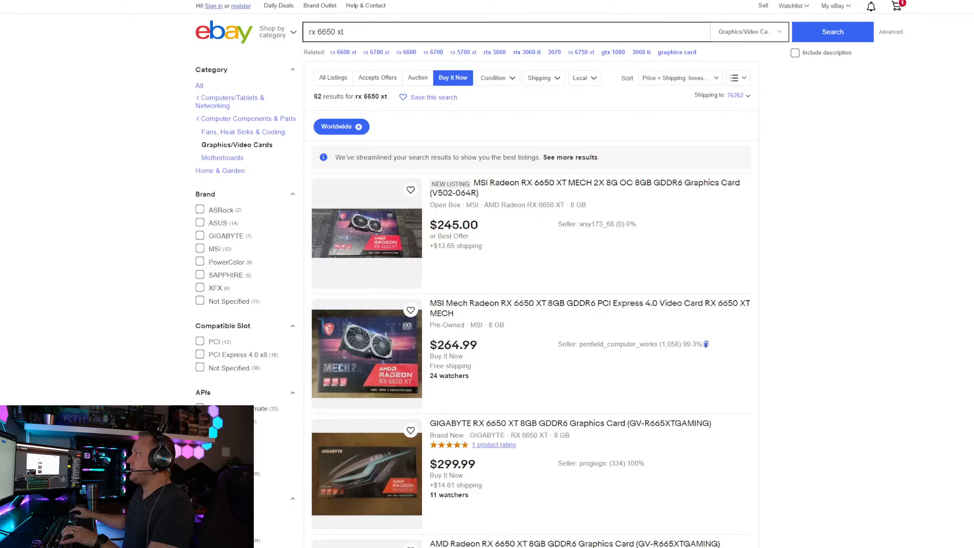
{"action": "type", "text": "b4"}
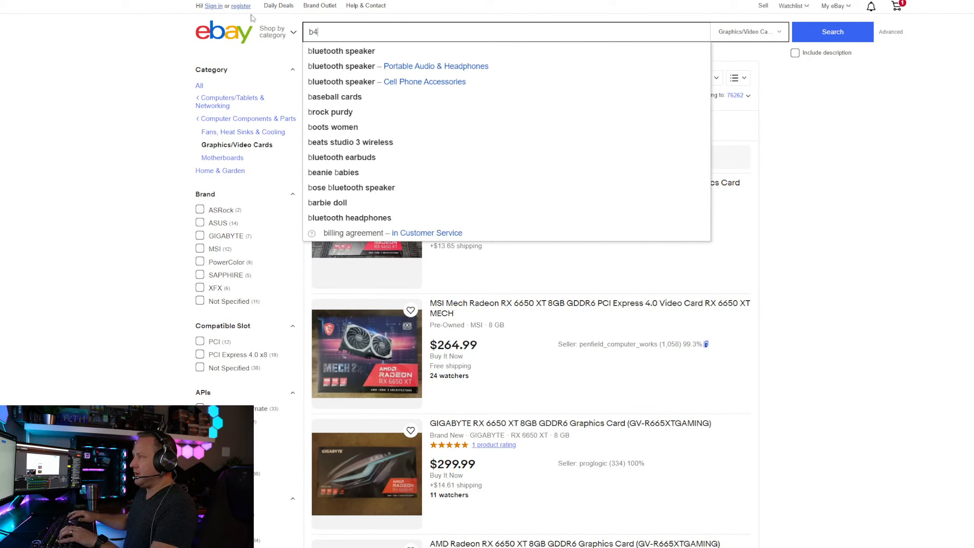
{"action": "type", "text": "50 mo"}
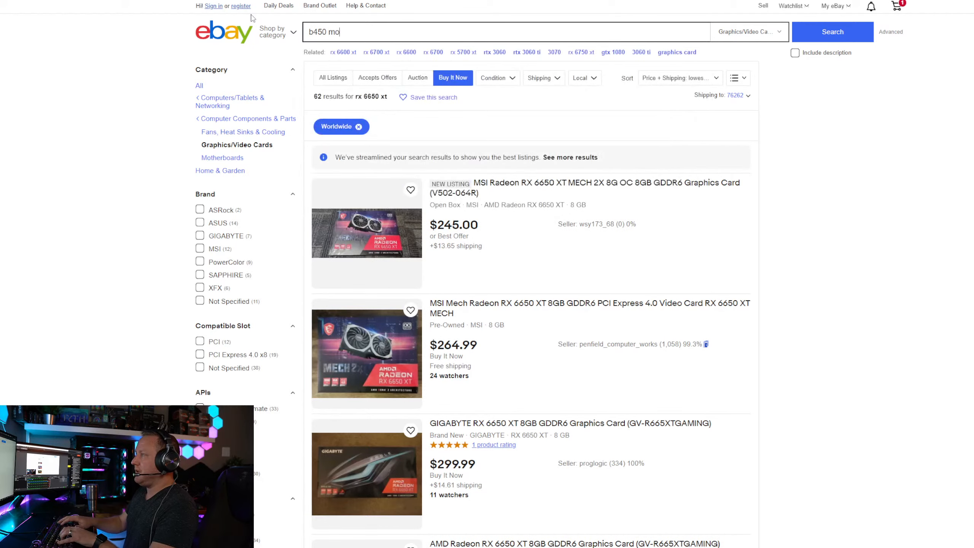
{"action": "type", "text": "therboard"}
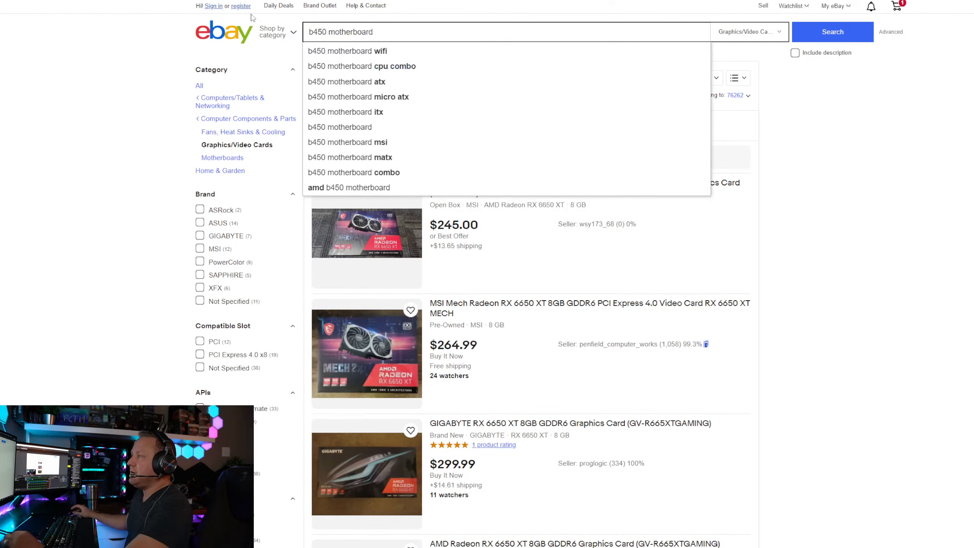
{"action": "key", "text": "Return"}
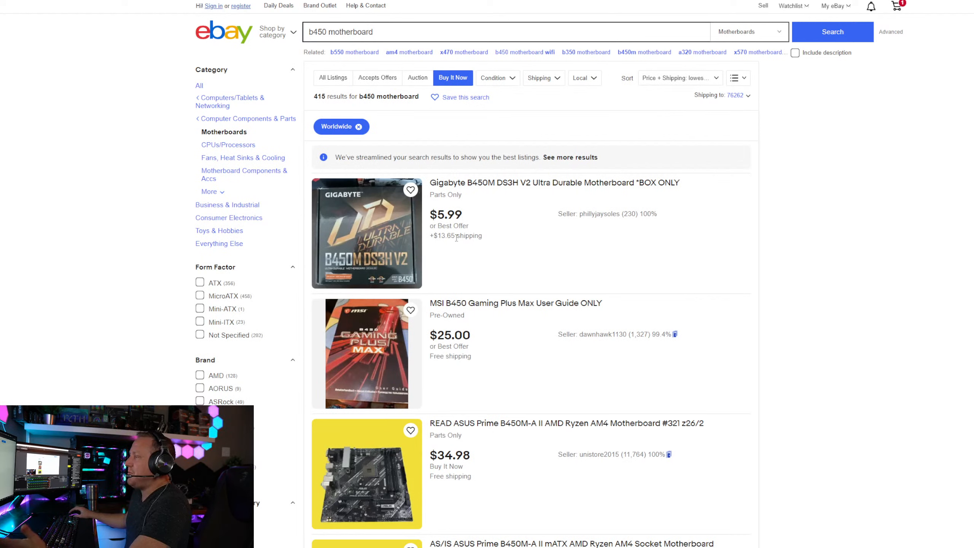
{"action": "left_click_drag", "start_coordinate": [683, 185], "coordinate": [534, 192]}
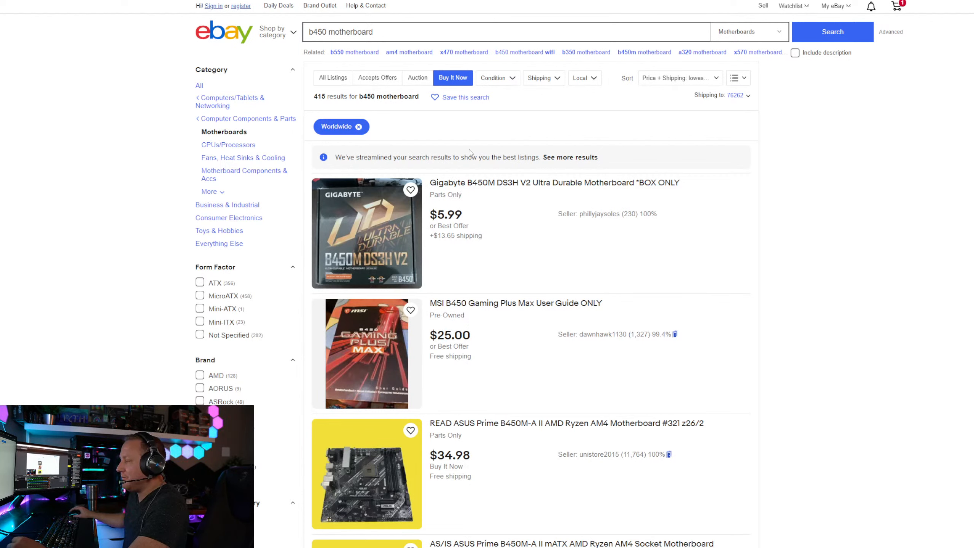
{"action": "scroll", "coordinate": [585, 406], "scroll_direction": "down", "scroll_amount": 1}
{"action": "scroll", "coordinate": [537, 376], "scroll_direction": "up", "scroll_amount": 1}
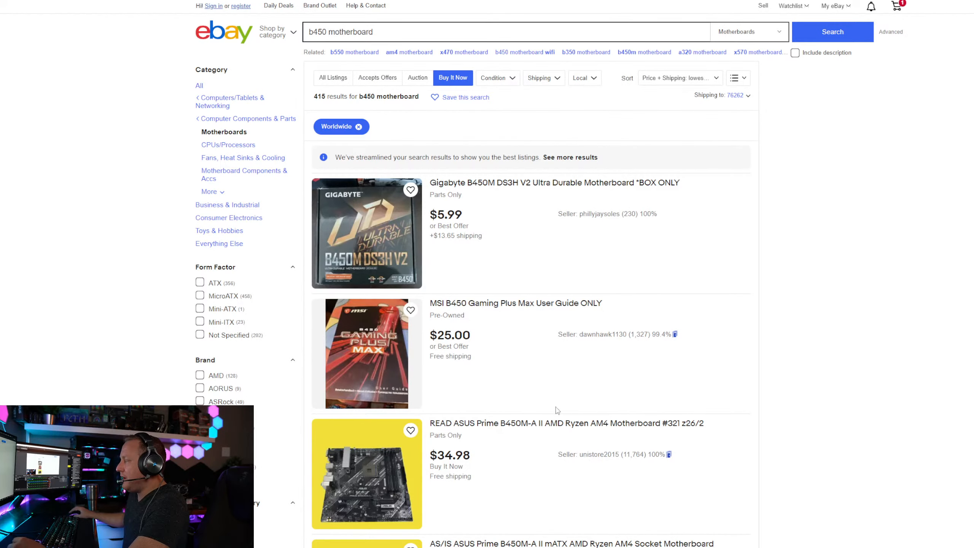
Filter the eBay motherboard results to the New, Open box, Seller refurbished and Used conditions
{"action": "left_click", "coordinate": [497, 79]}
{"action": "left_click", "coordinate": [501, 118]}
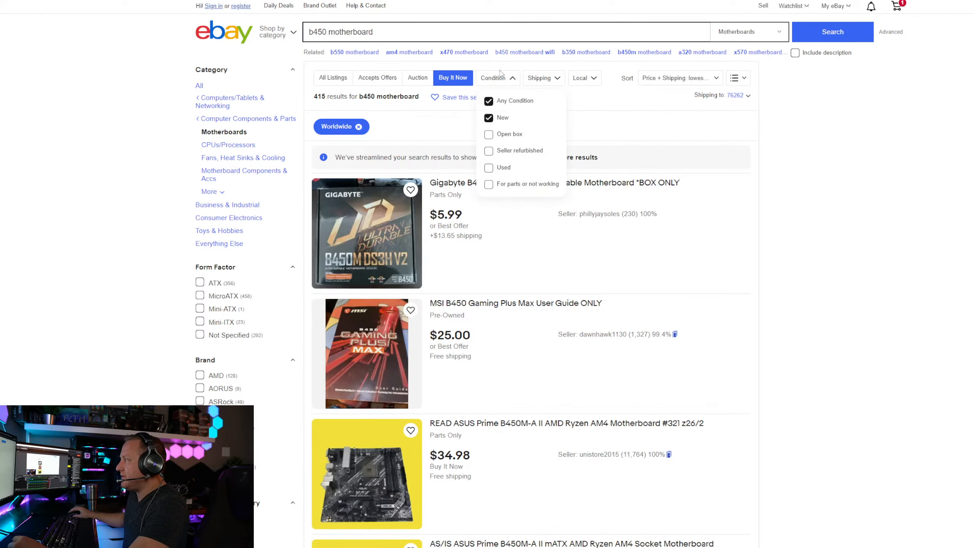
{"action": "left_click", "coordinate": [499, 134]}
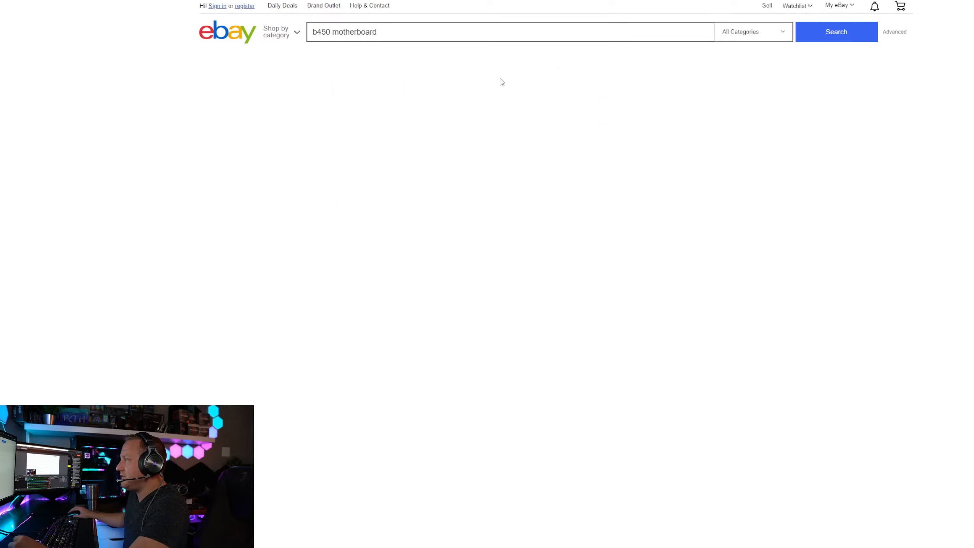
{"action": "left_click", "coordinate": [499, 78]}
{"action": "left_click", "coordinate": [498, 149]}
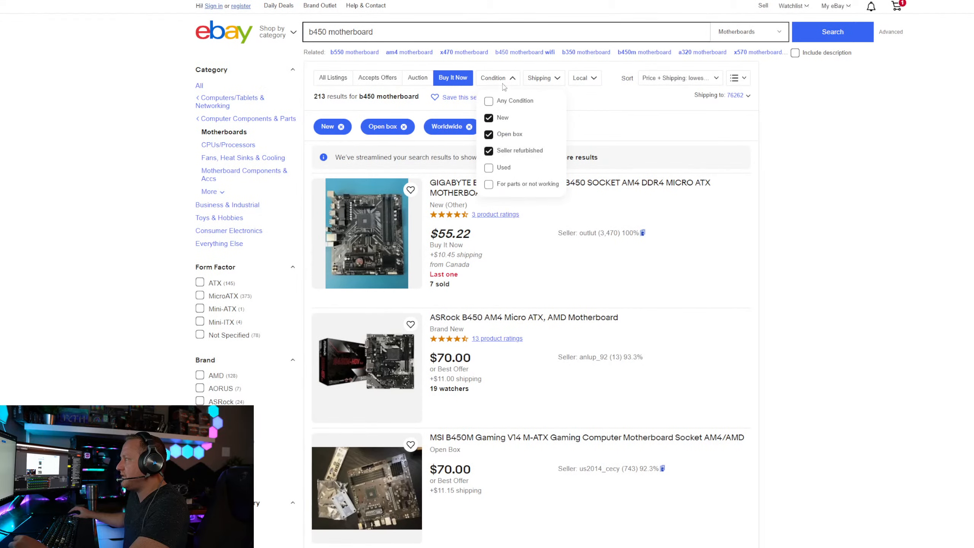
{"action": "left_click", "coordinate": [498, 79]}
{"action": "left_click", "coordinate": [499, 166]}
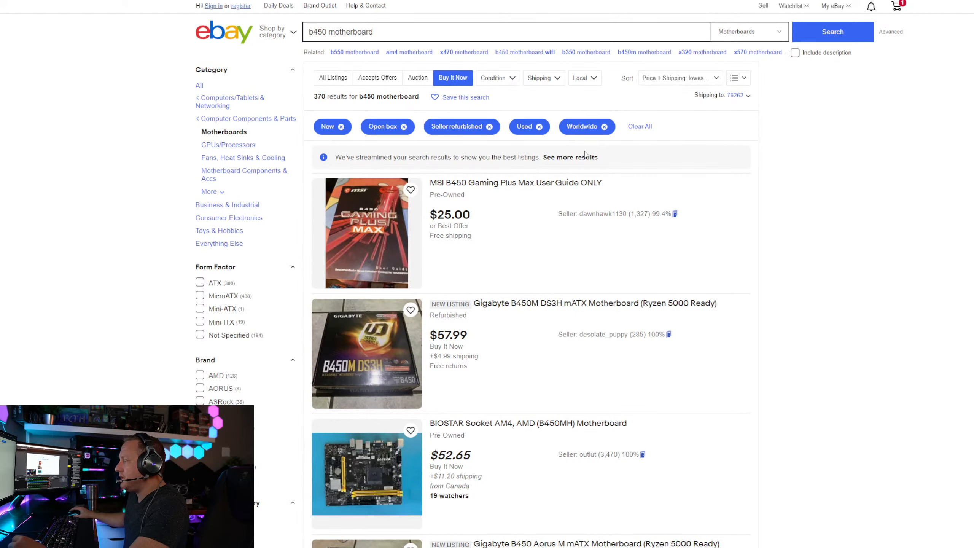
Examine the Gigabyte B450M DS3H (Ryzen 5000 Ready) listing's title, photos and price
{"action": "left_click", "coordinate": [544, 308]}
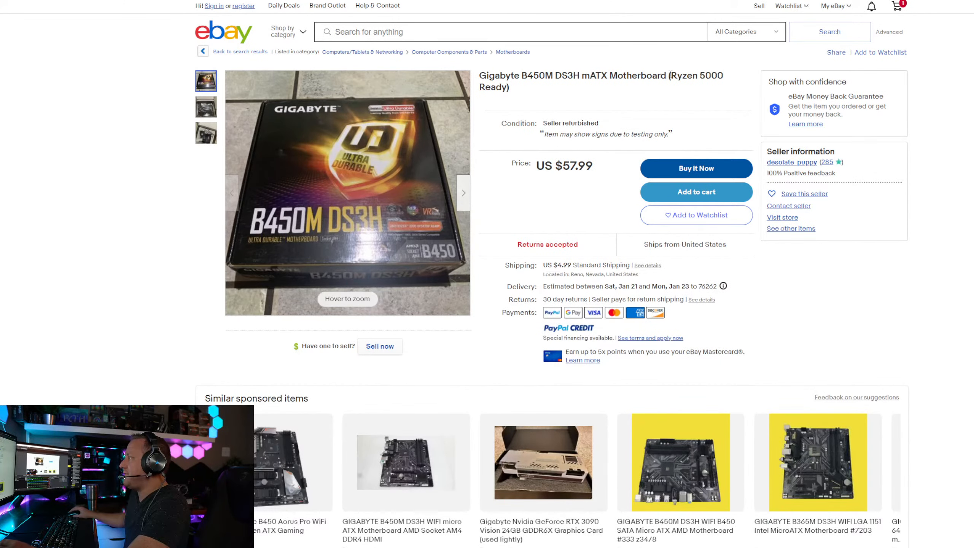
{"action": "left_click_drag", "start_coordinate": [670, 75], "coordinate": [718, 76]}
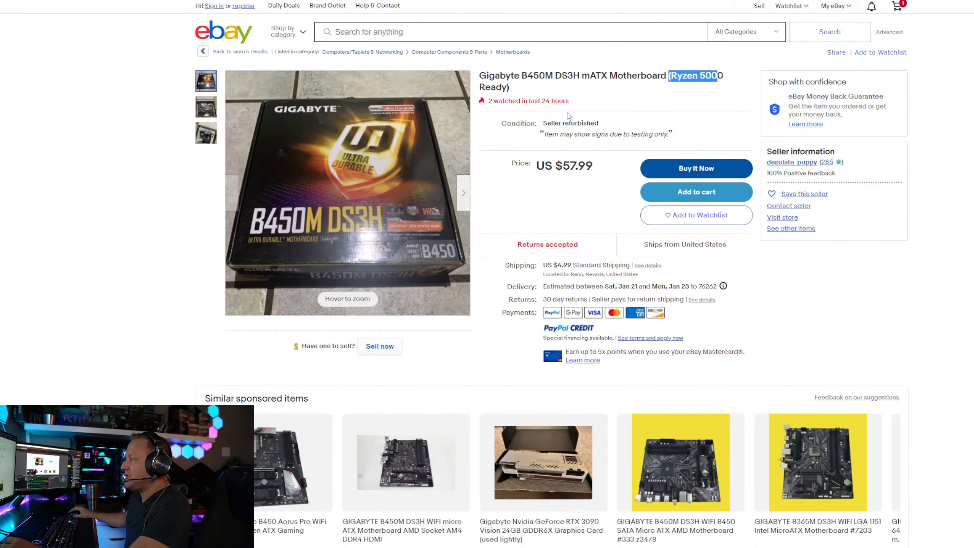
{"action": "mouse_move", "coordinate": [441, 219]}
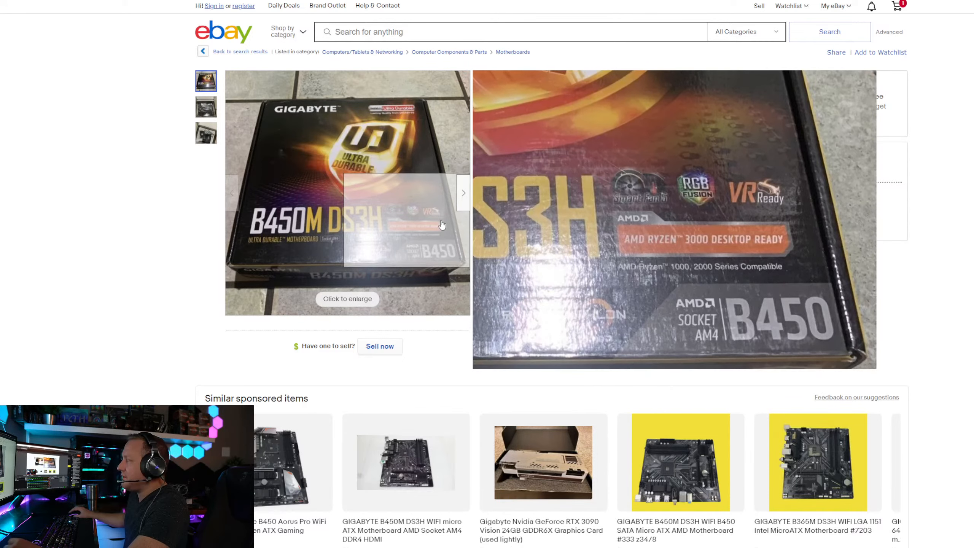
{"action": "mouse_move", "coordinate": [202, 106]}
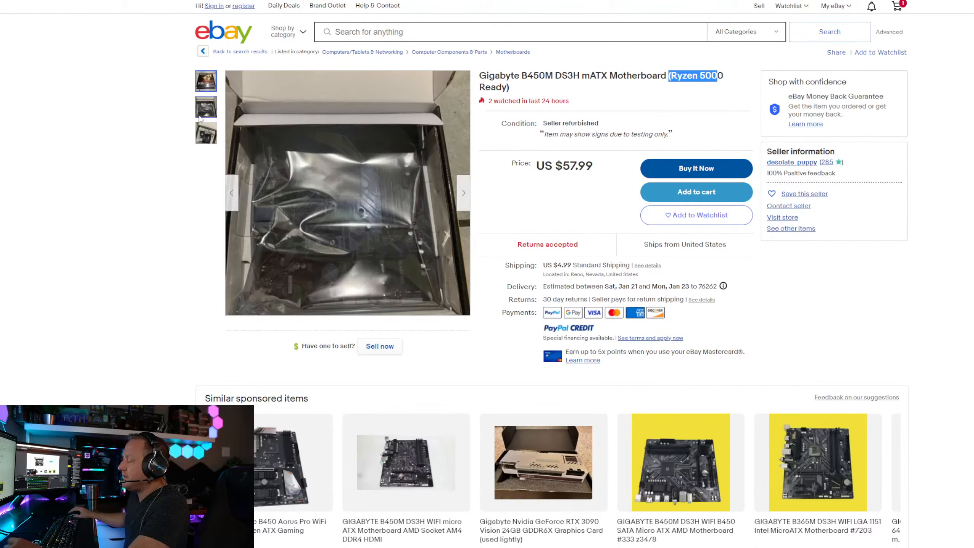
{"action": "mouse_move", "coordinate": [201, 131]}
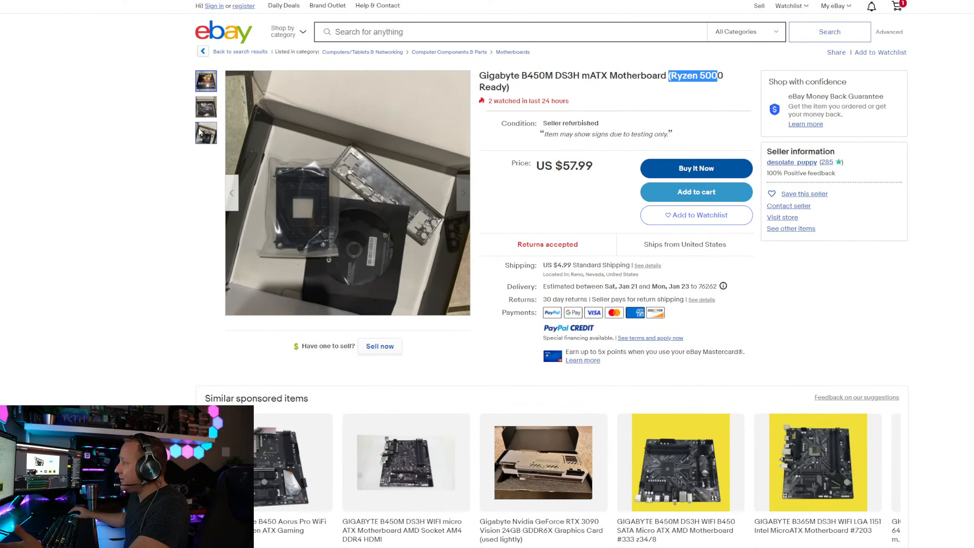
{"action": "mouse_move", "coordinate": [206, 81]}
{"action": "mouse_move", "coordinate": [347, 103]}
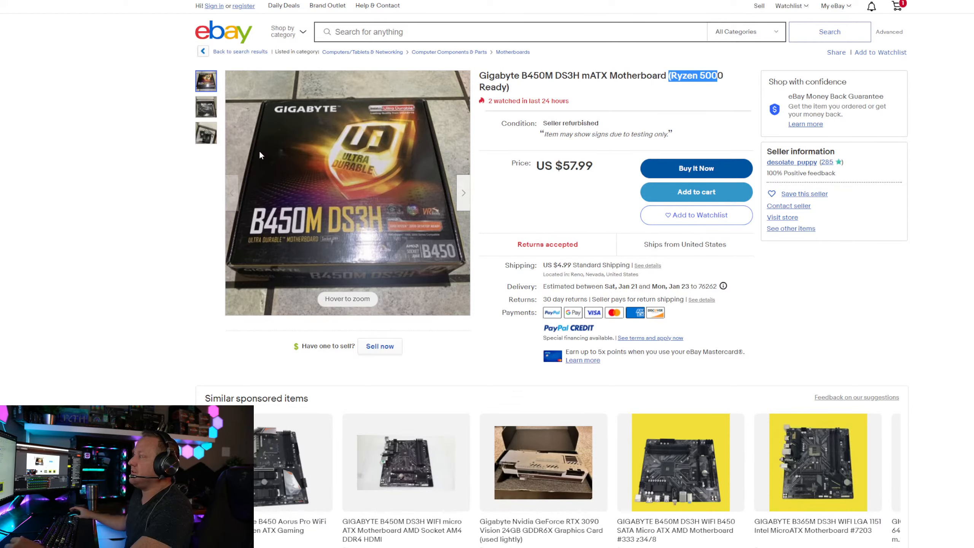
{"action": "left_click_drag", "start_coordinate": [595, 170], "coordinate": [563, 168]}
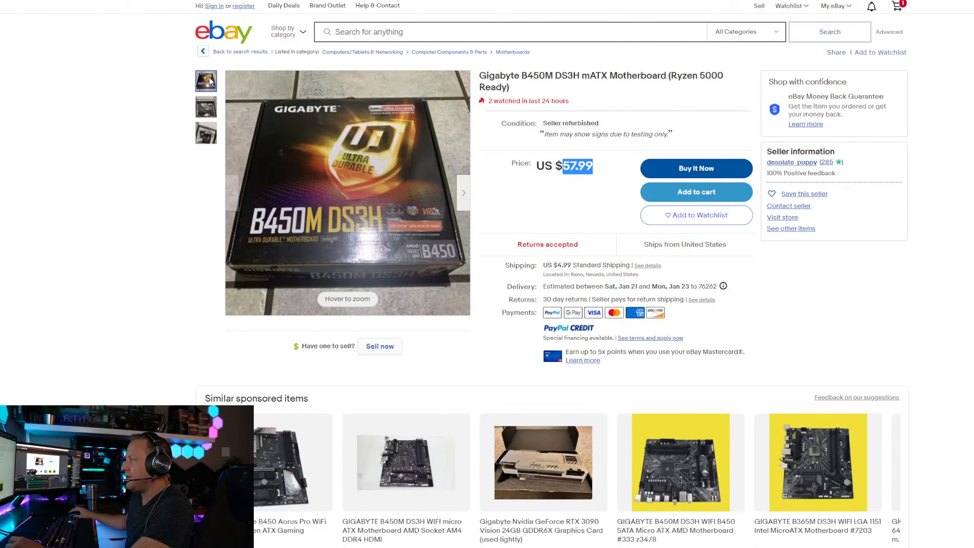
Return to the filtered eBay results and compare the cheapest B450 boards and their sellers
{"action": "key", "text": "alt+Left"}
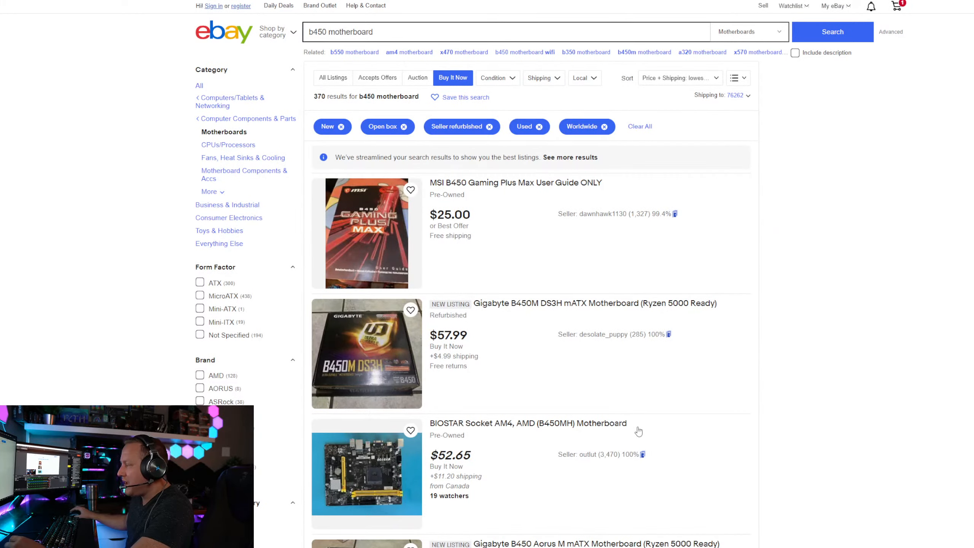
{"action": "scroll", "coordinate": [686, 424], "scroll_direction": "down", "scroll_amount": 5}
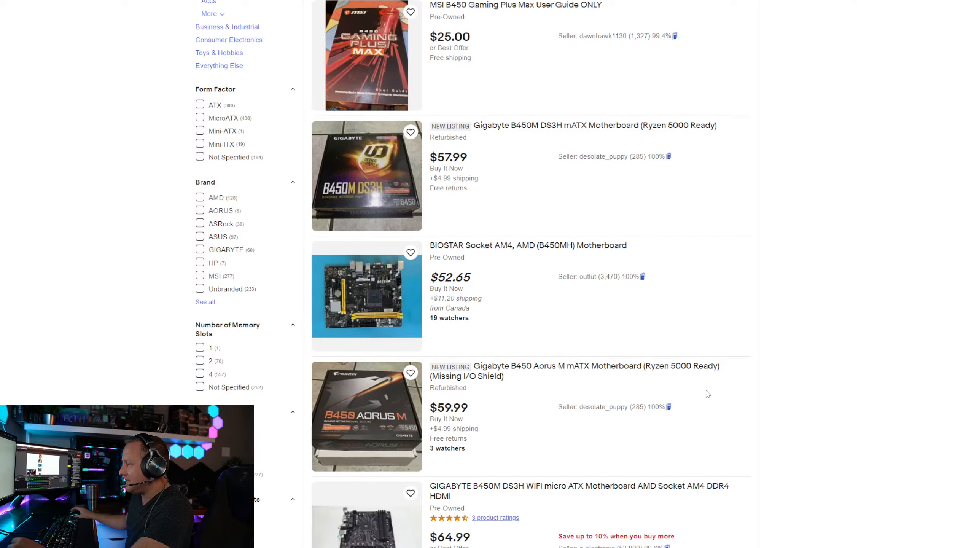
{"action": "scroll", "coordinate": [753, 404], "scroll_direction": "up", "scroll_amount": 3}
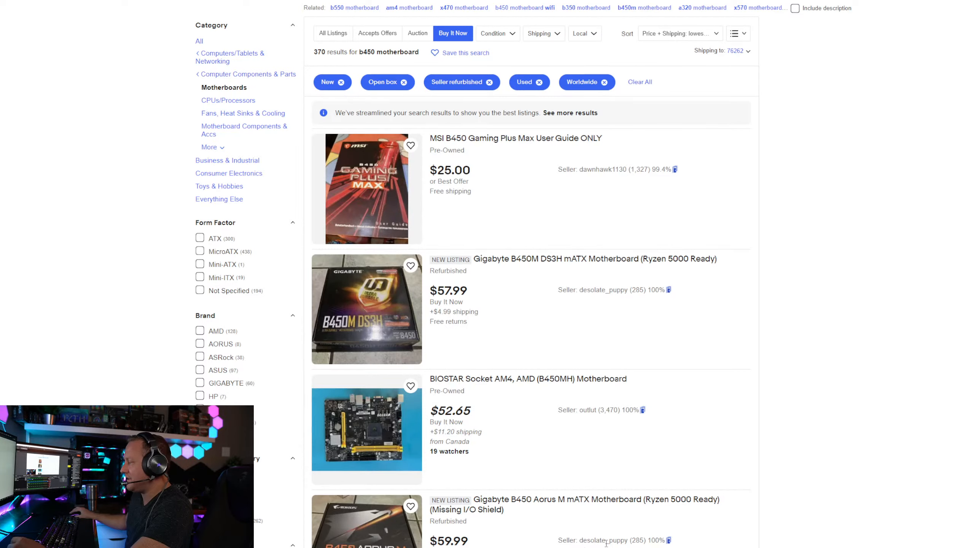
{"action": "left_click_drag", "start_coordinate": [548, 541], "coordinate": [668, 540]}
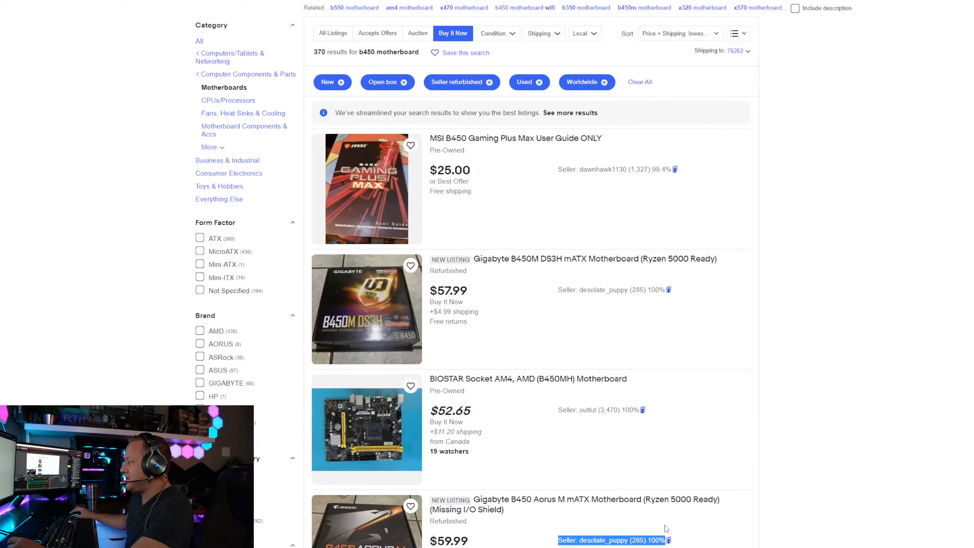
{"action": "scroll", "coordinate": [660, 500], "scroll_direction": "down", "scroll_amount": 3}
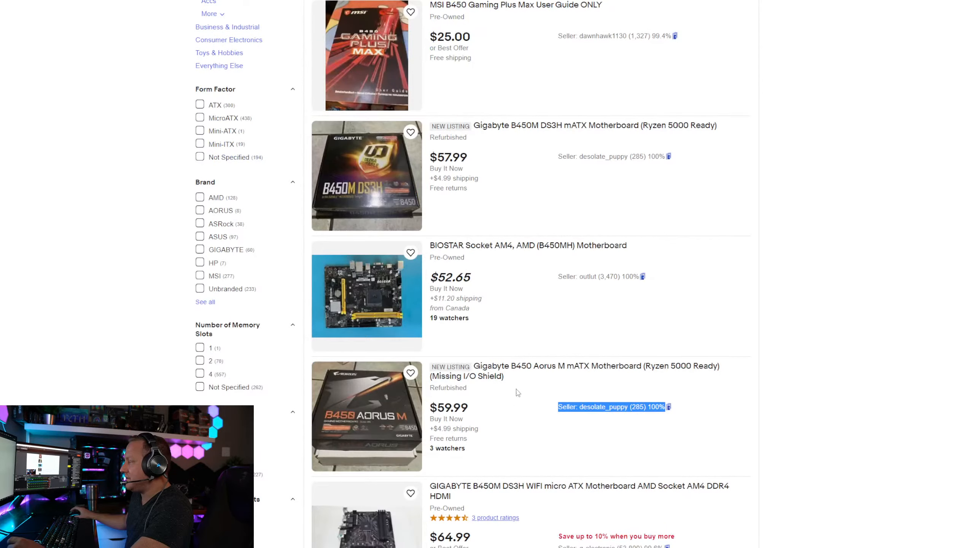
Inspect the Gigabyte B450 Aorus M listing and the related ASUS TUF GAMING B460M-PLUS WIFI listing
{"action": "left_click", "coordinate": [539, 374]}
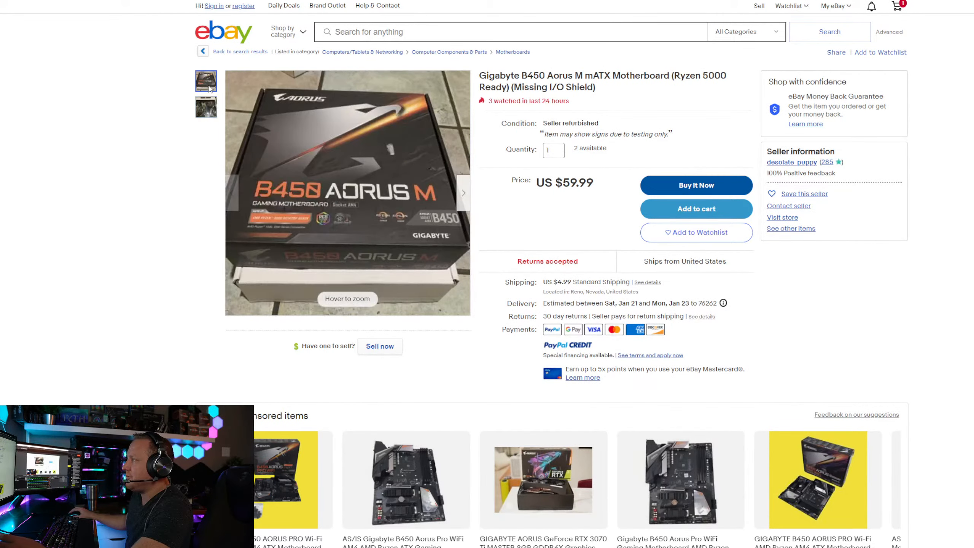
{"action": "mouse_move", "coordinate": [326, 162]}
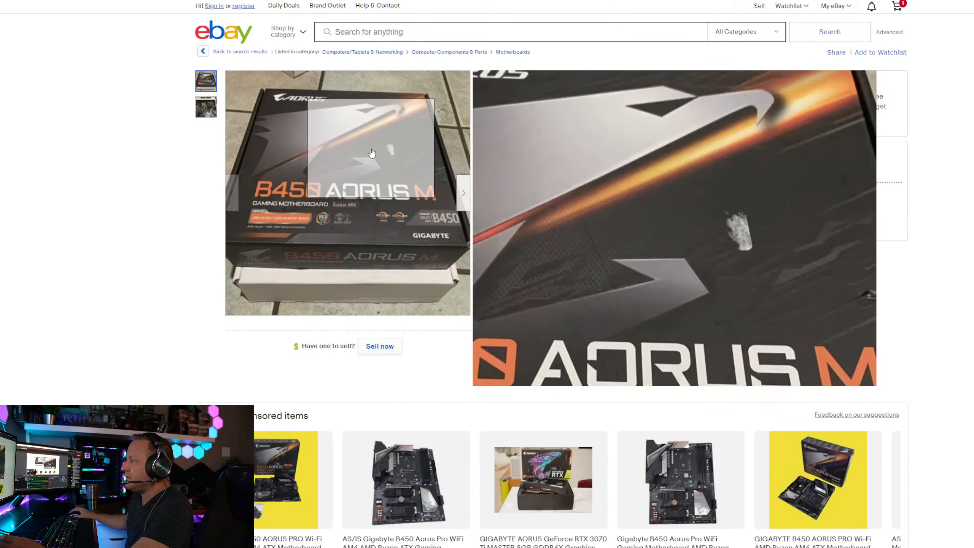
{"action": "scroll", "coordinate": [91, 301], "scroll_direction": "down", "scroll_amount": 10}
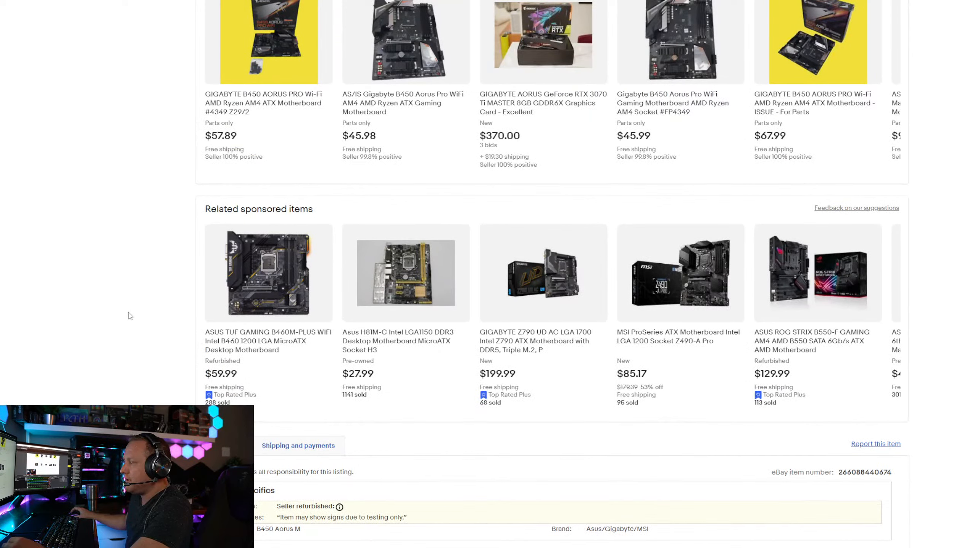
{"action": "left_click", "coordinate": [265, 345]}
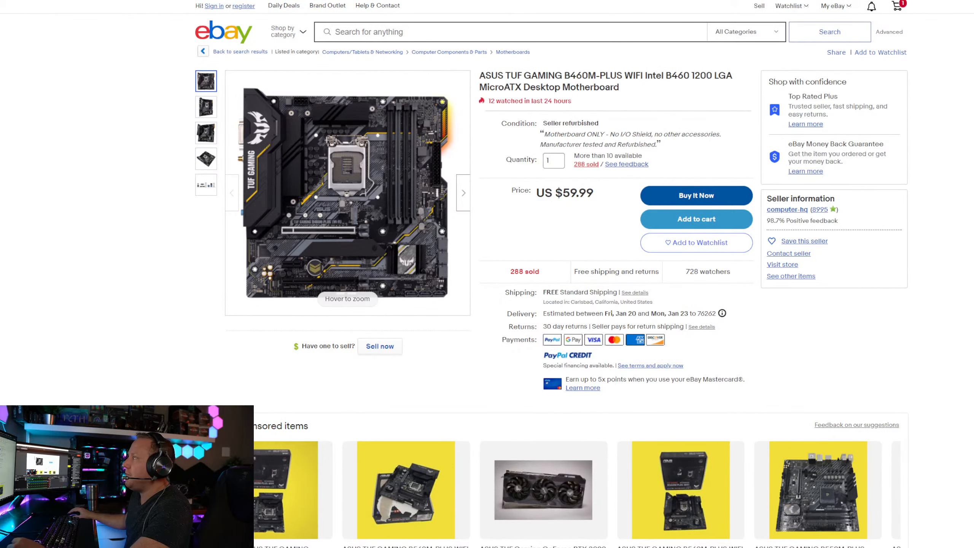
{"action": "scroll", "coordinate": [487, 268], "scroll_direction": "down", "scroll_amount": 10}
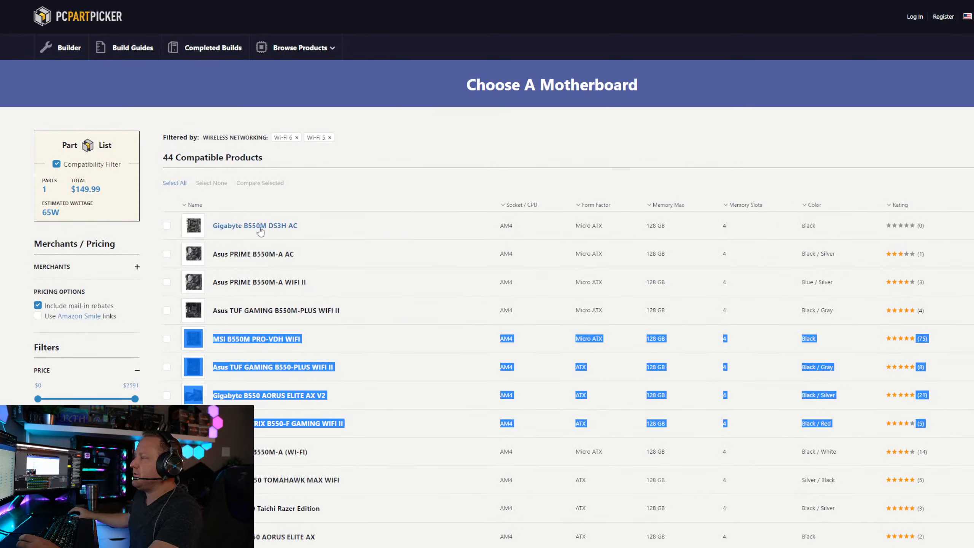
Switch to PCPartPicker, add the Gigabyte B550M DS3H AC motherboard to the Ryzen 5 5600 list, and check the two part prices
{"action": "left_click", "coordinate": [348, 238]}
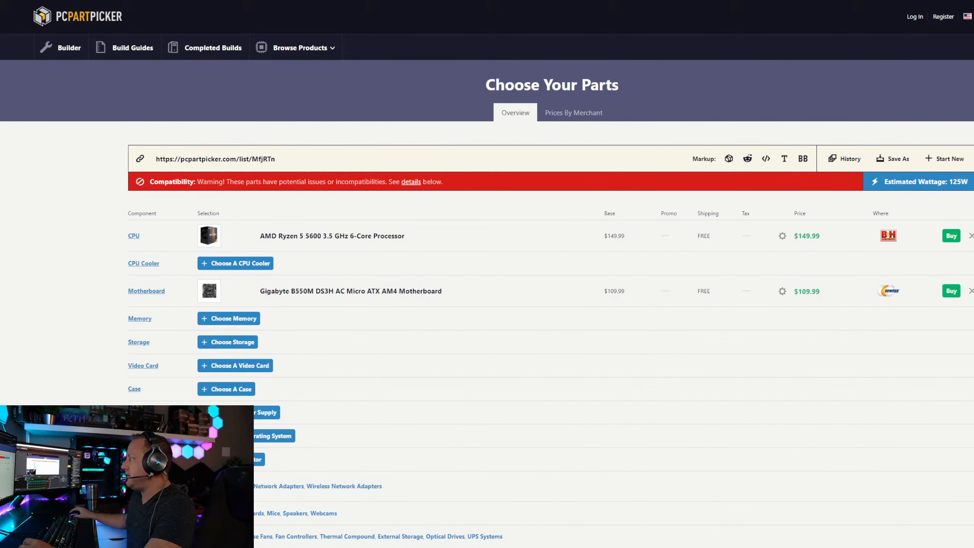
{"action": "left_click_drag", "start_coordinate": [933, 292], "coordinate": [764, 240]}
{"action": "left_click", "coordinate": [758, 249]}
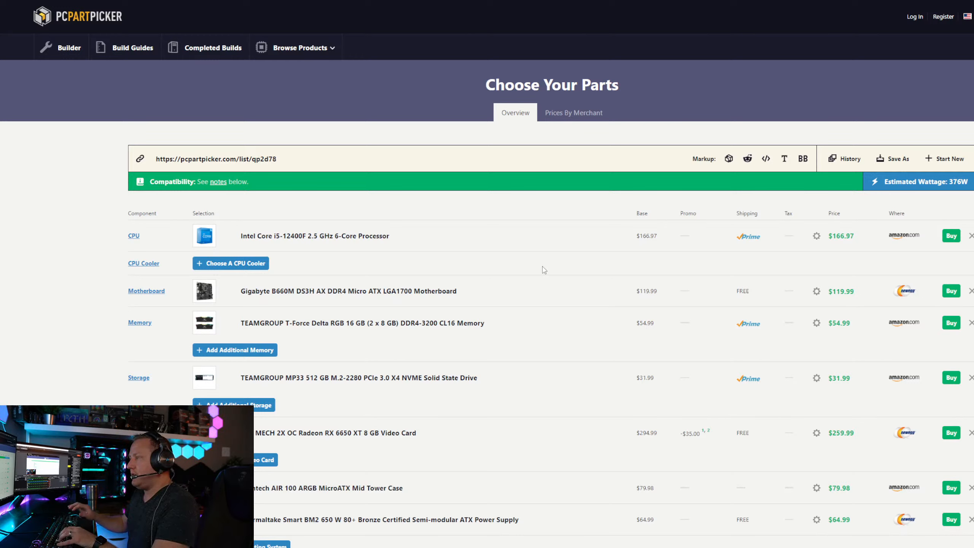
Add up the Intel build's CPU and motherboard prices in Calculator as 167 + 120
{"action": "left_click_drag", "start_coordinate": [311, 103], "coordinate": [653, 97]}
{"action": "type", "text": "18"}
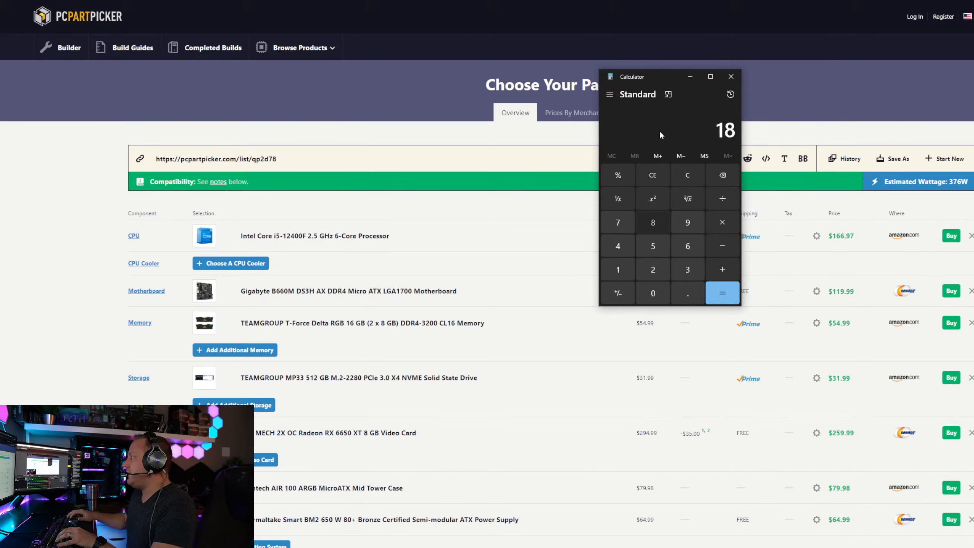
{"action": "key", "text": "BackSpace"}
{"action": "type", "text": "67+120"}
{"action": "key", "text": "Return"}
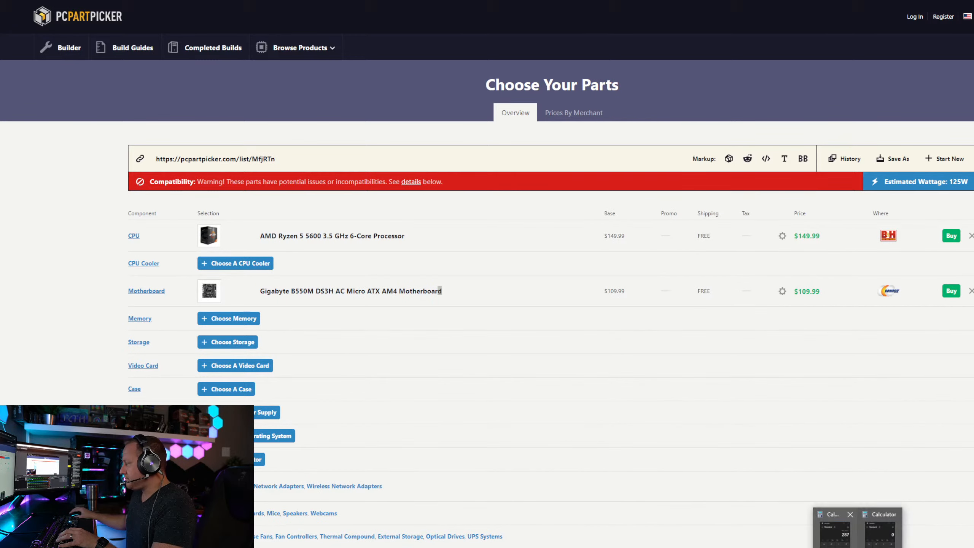
Bring up both Calculator windows over the Ryzen 5 5600 part list and arrange them side by side
{"action": "left_click", "coordinate": [835, 534]}
{"action": "left_click", "coordinate": [880, 534]}
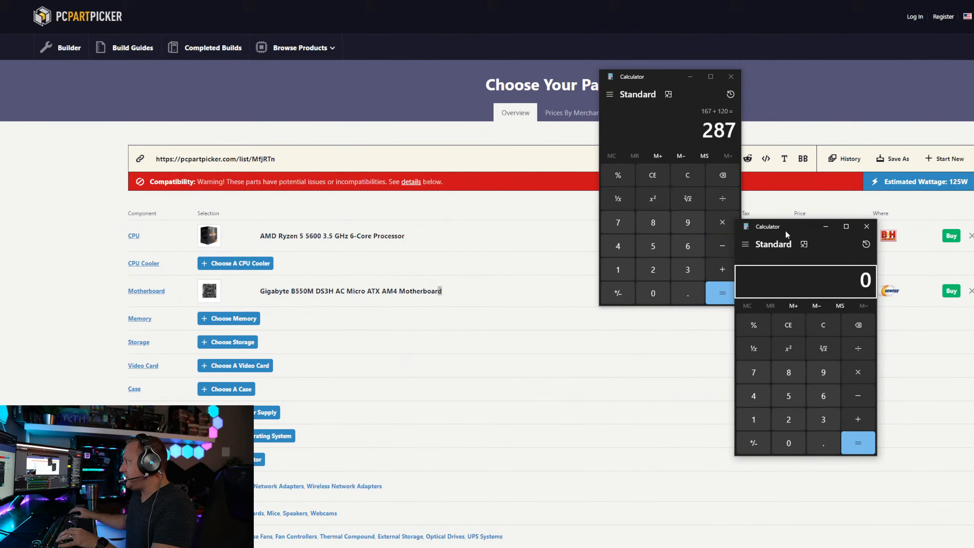
{"action": "left_click_drag", "start_coordinate": [778, 229], "coordinate": [886, 324]}
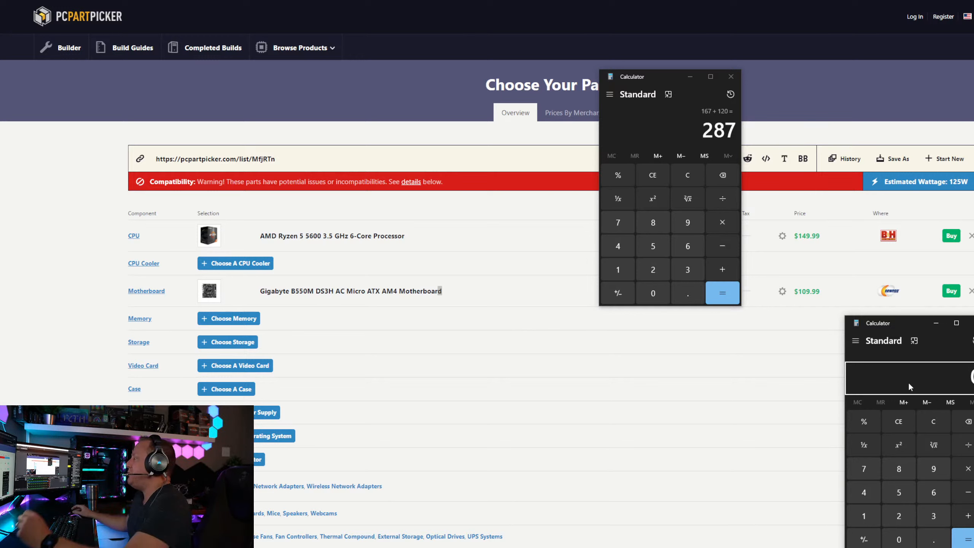
{"action": "left_click_drag", "start_coordinate": [871, 324], "coordinate": [862, 252]}
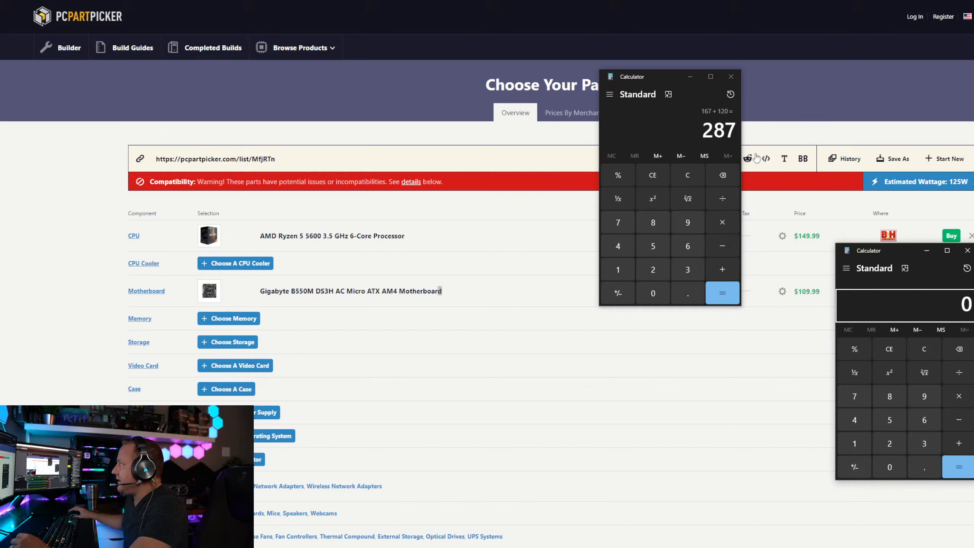
{"action": "left_click_drag", "start_coordinate": [647, 73], "coordinate": [717, 260]}
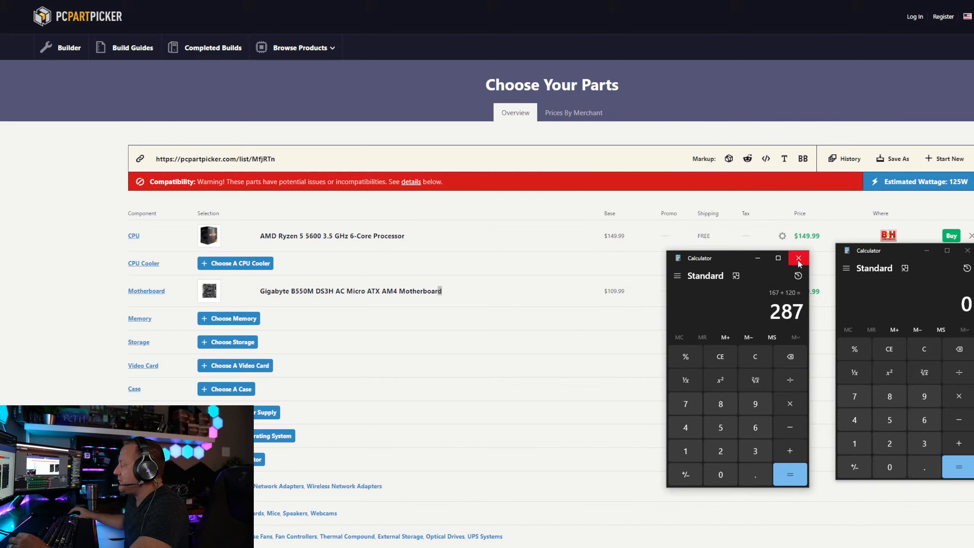